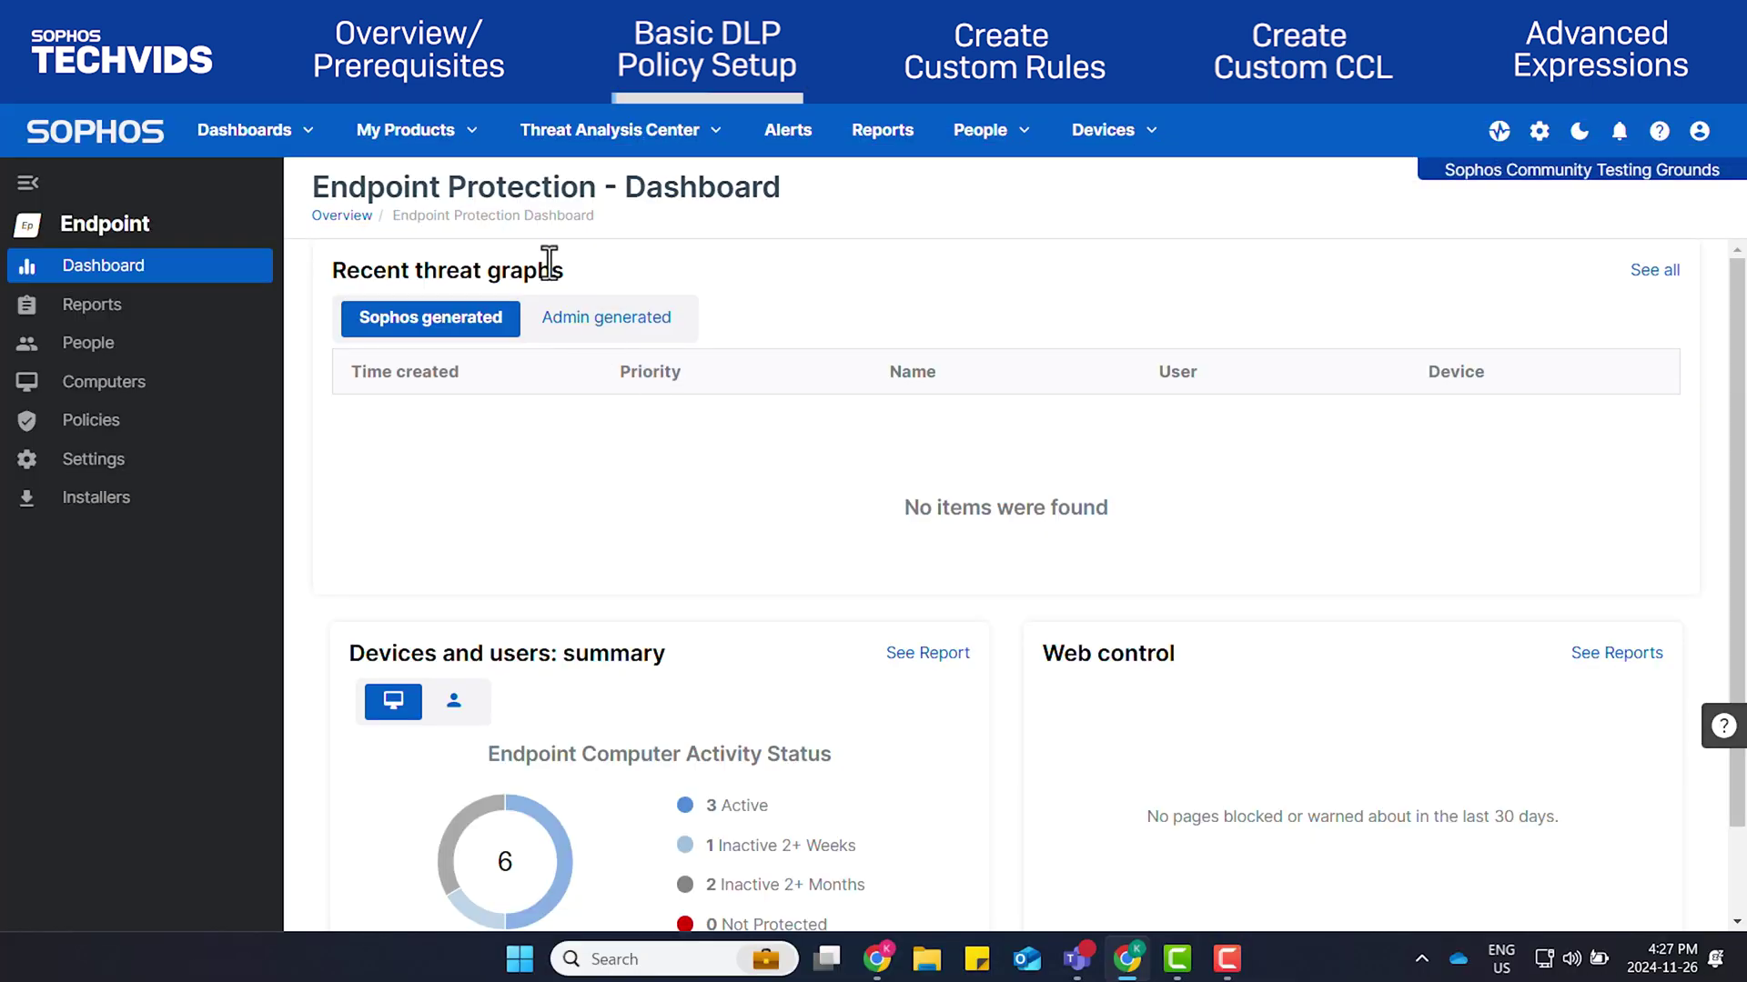
From Endpoint > Policies, start a new Data Loss Prevention policy of type User
{"action": "left_click", "coordinate": [471, 141]}
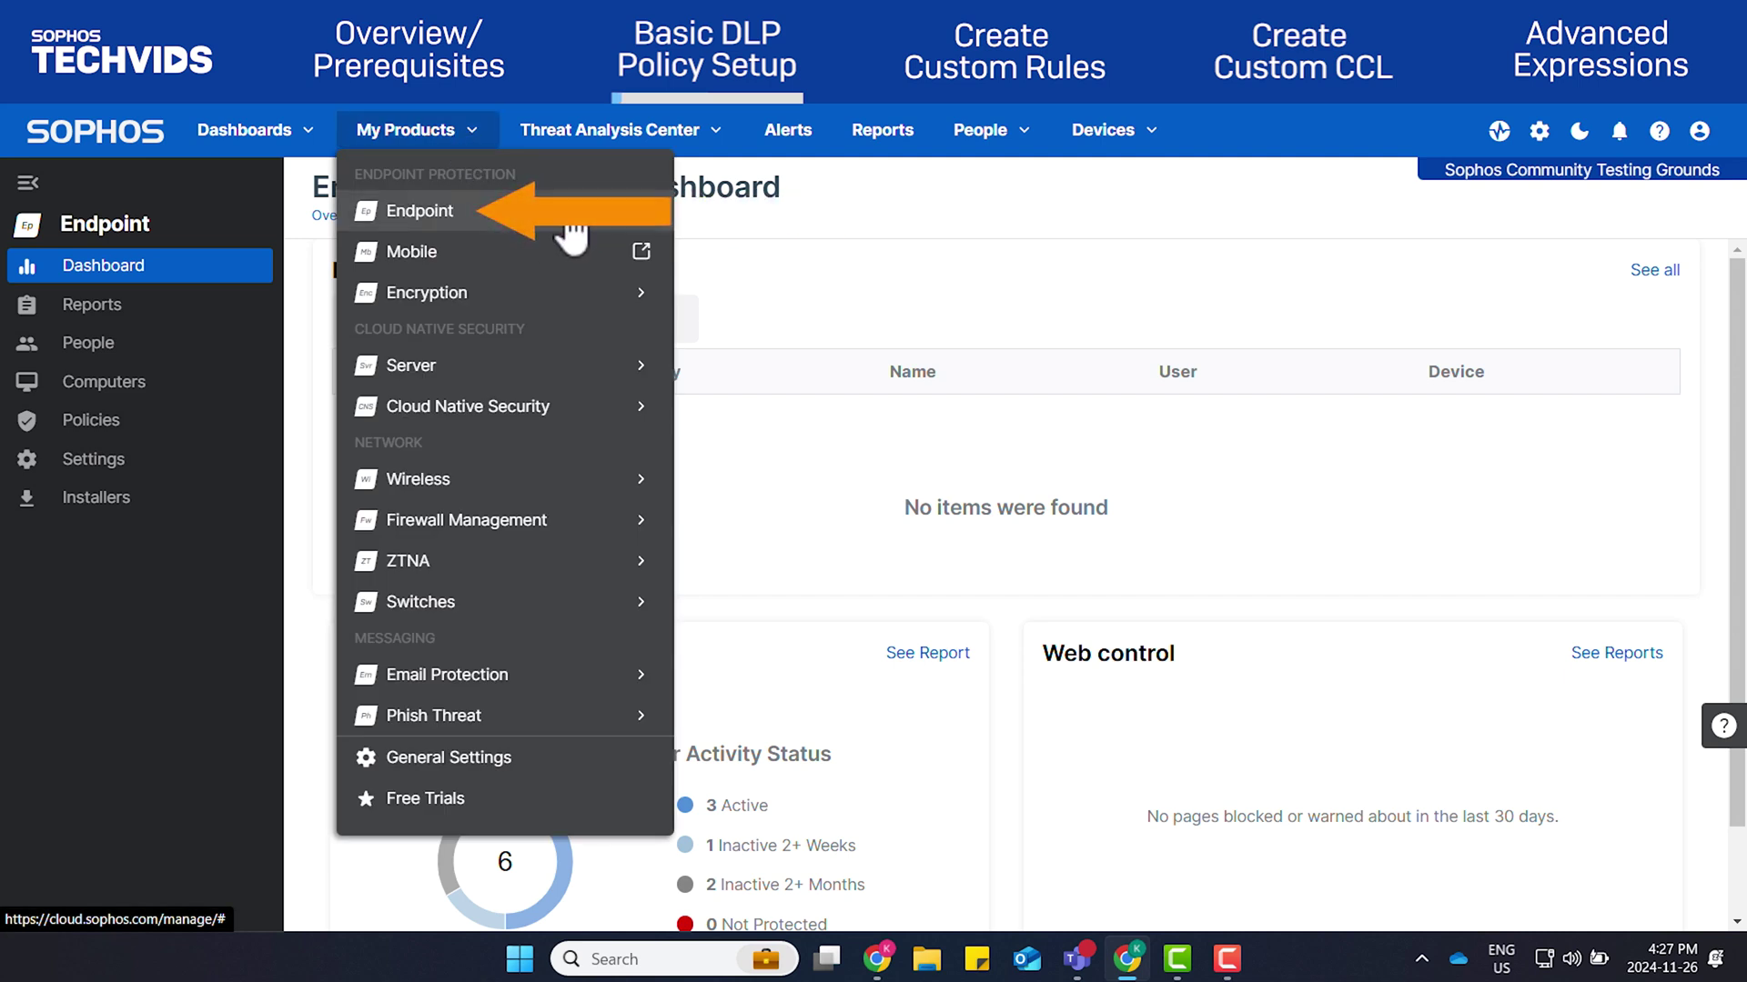
{"action": "mouse_move", "coordinate": [668, 220]}
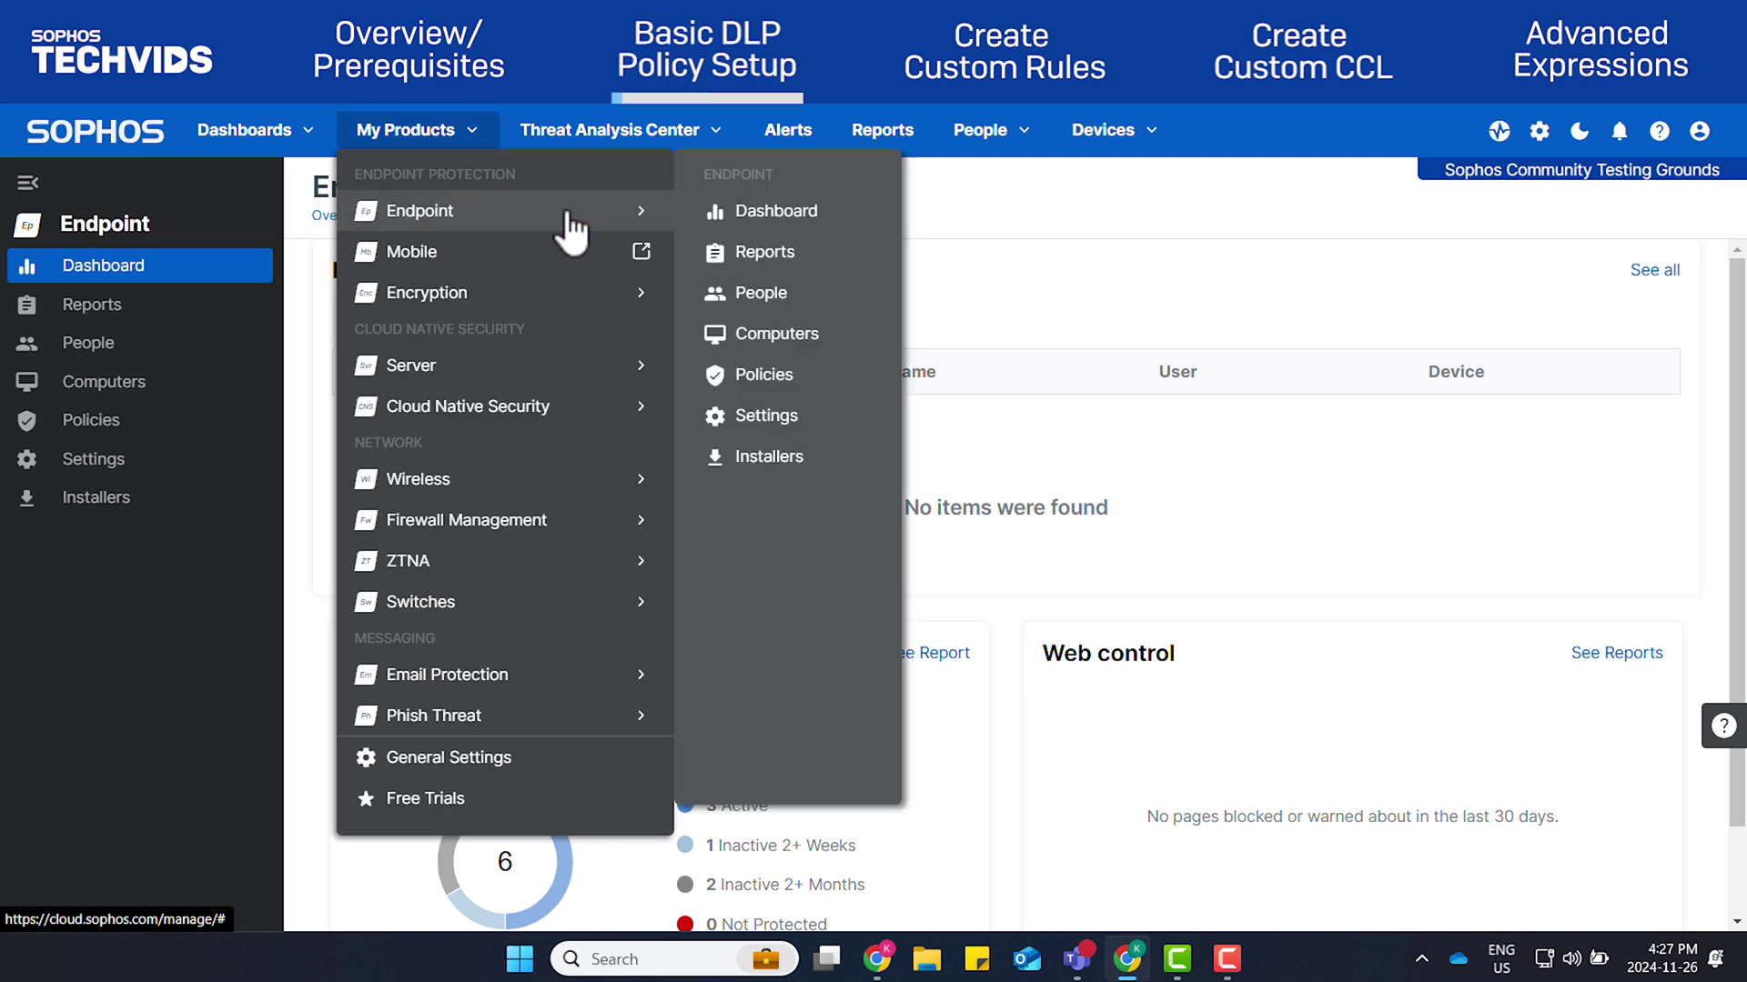
{"action": "left_click", "coordinate": [853, 390]}
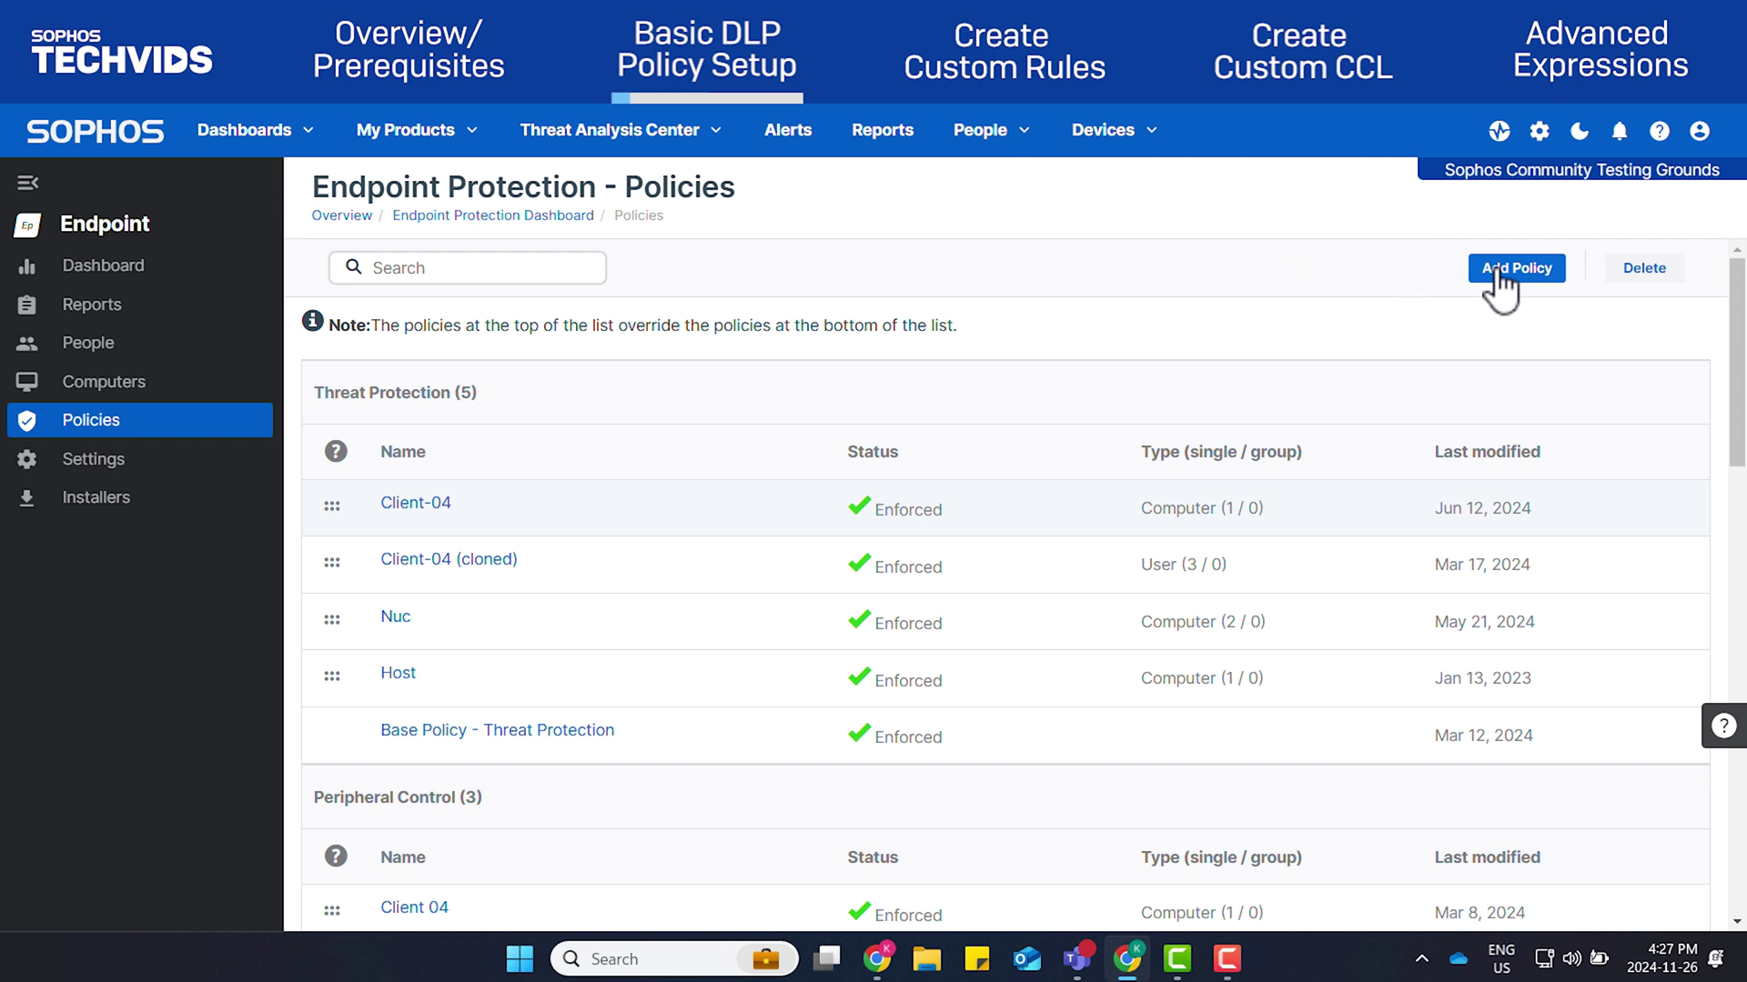
{"action": "left_click", "coordinate": [1495, 273]}
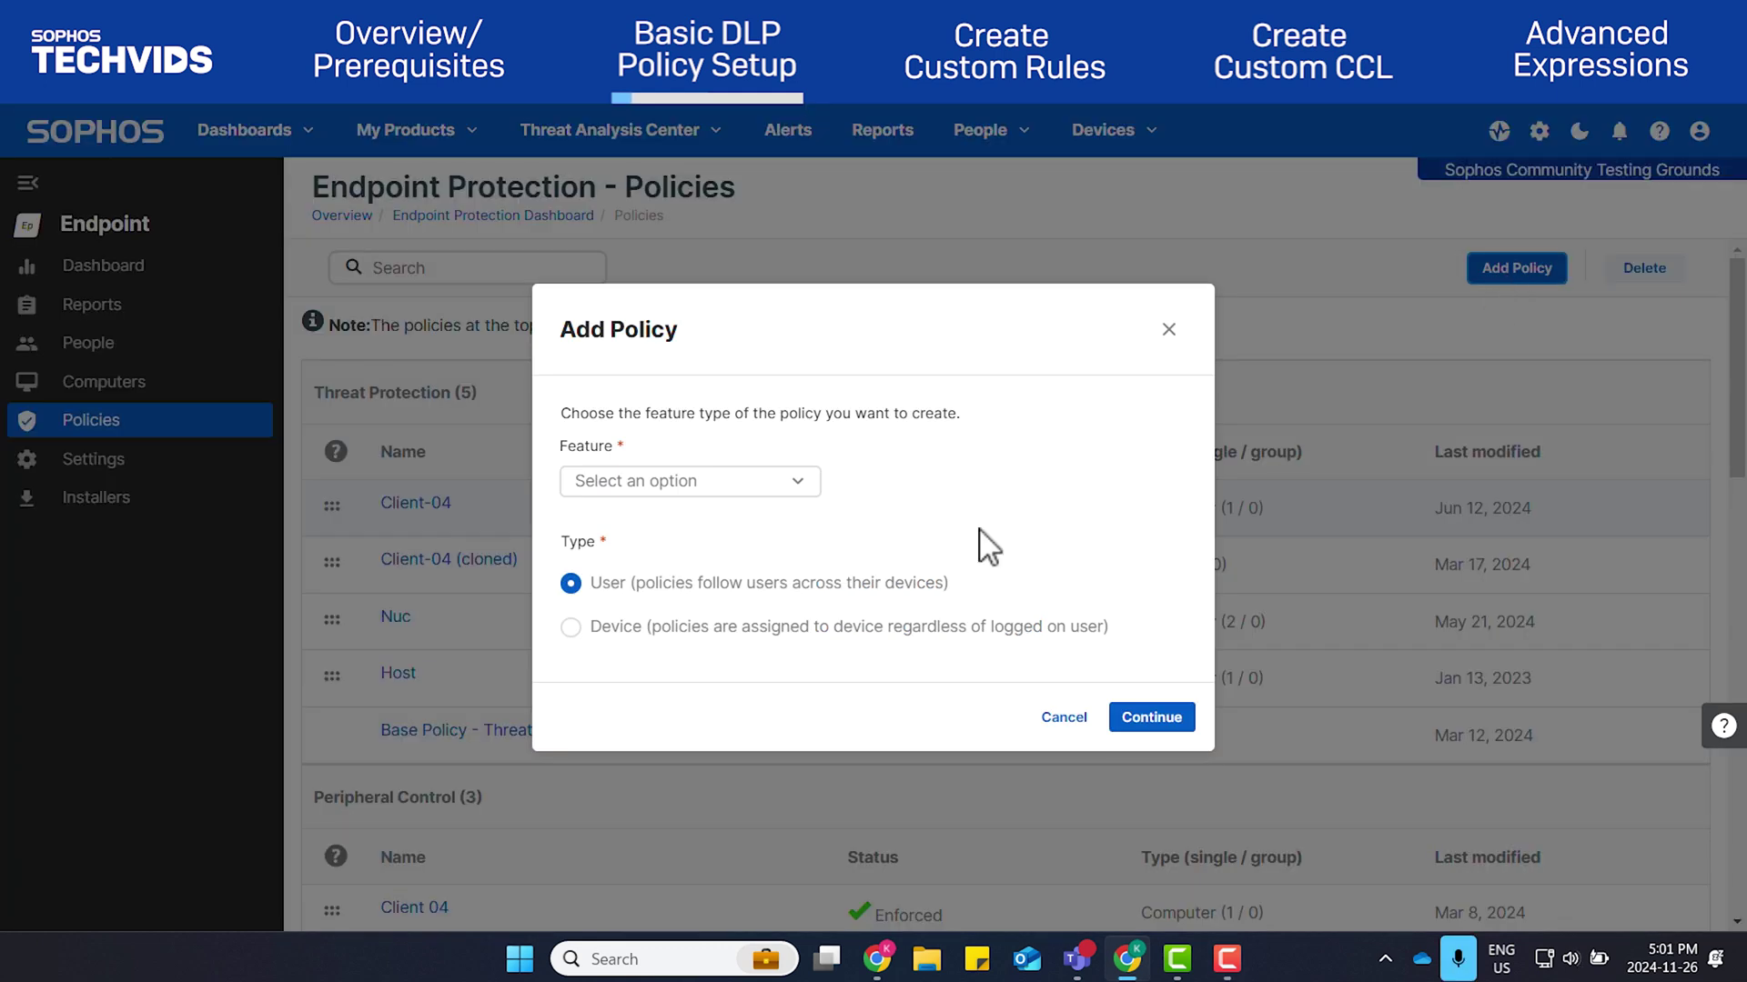
{"action": "left_click", "coordinate": [780, 492]}
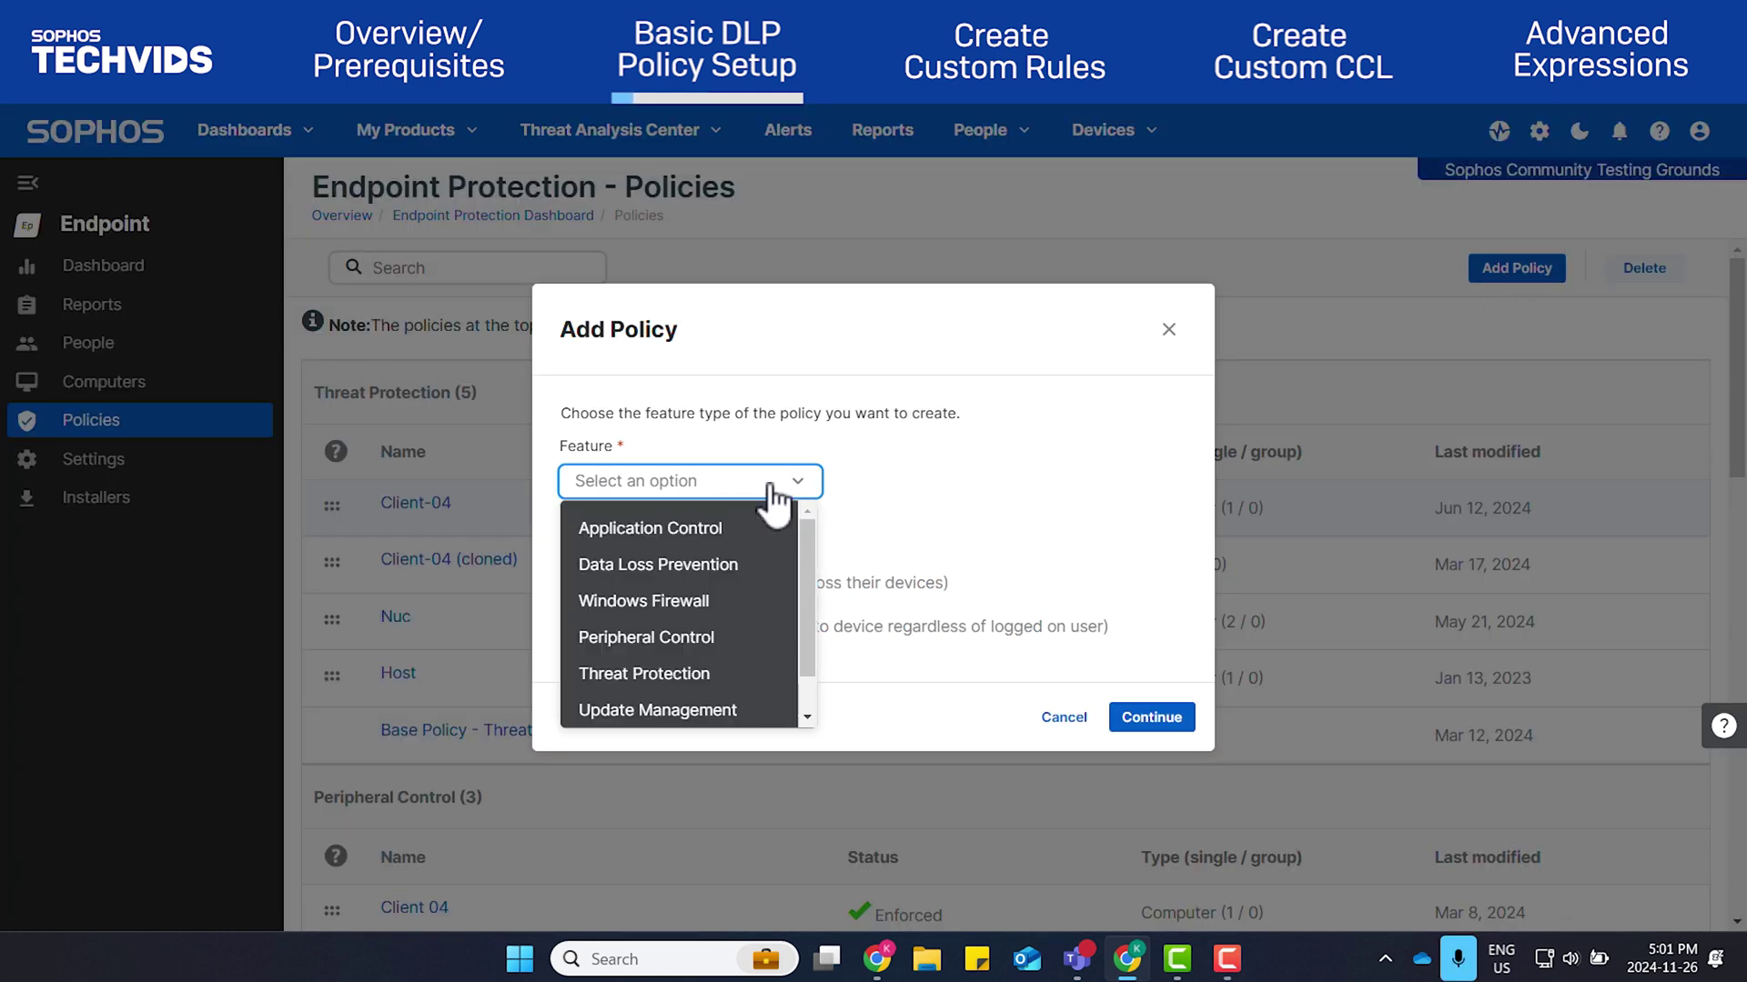
{"action": "left_click", "coordinate": [735, 566]}
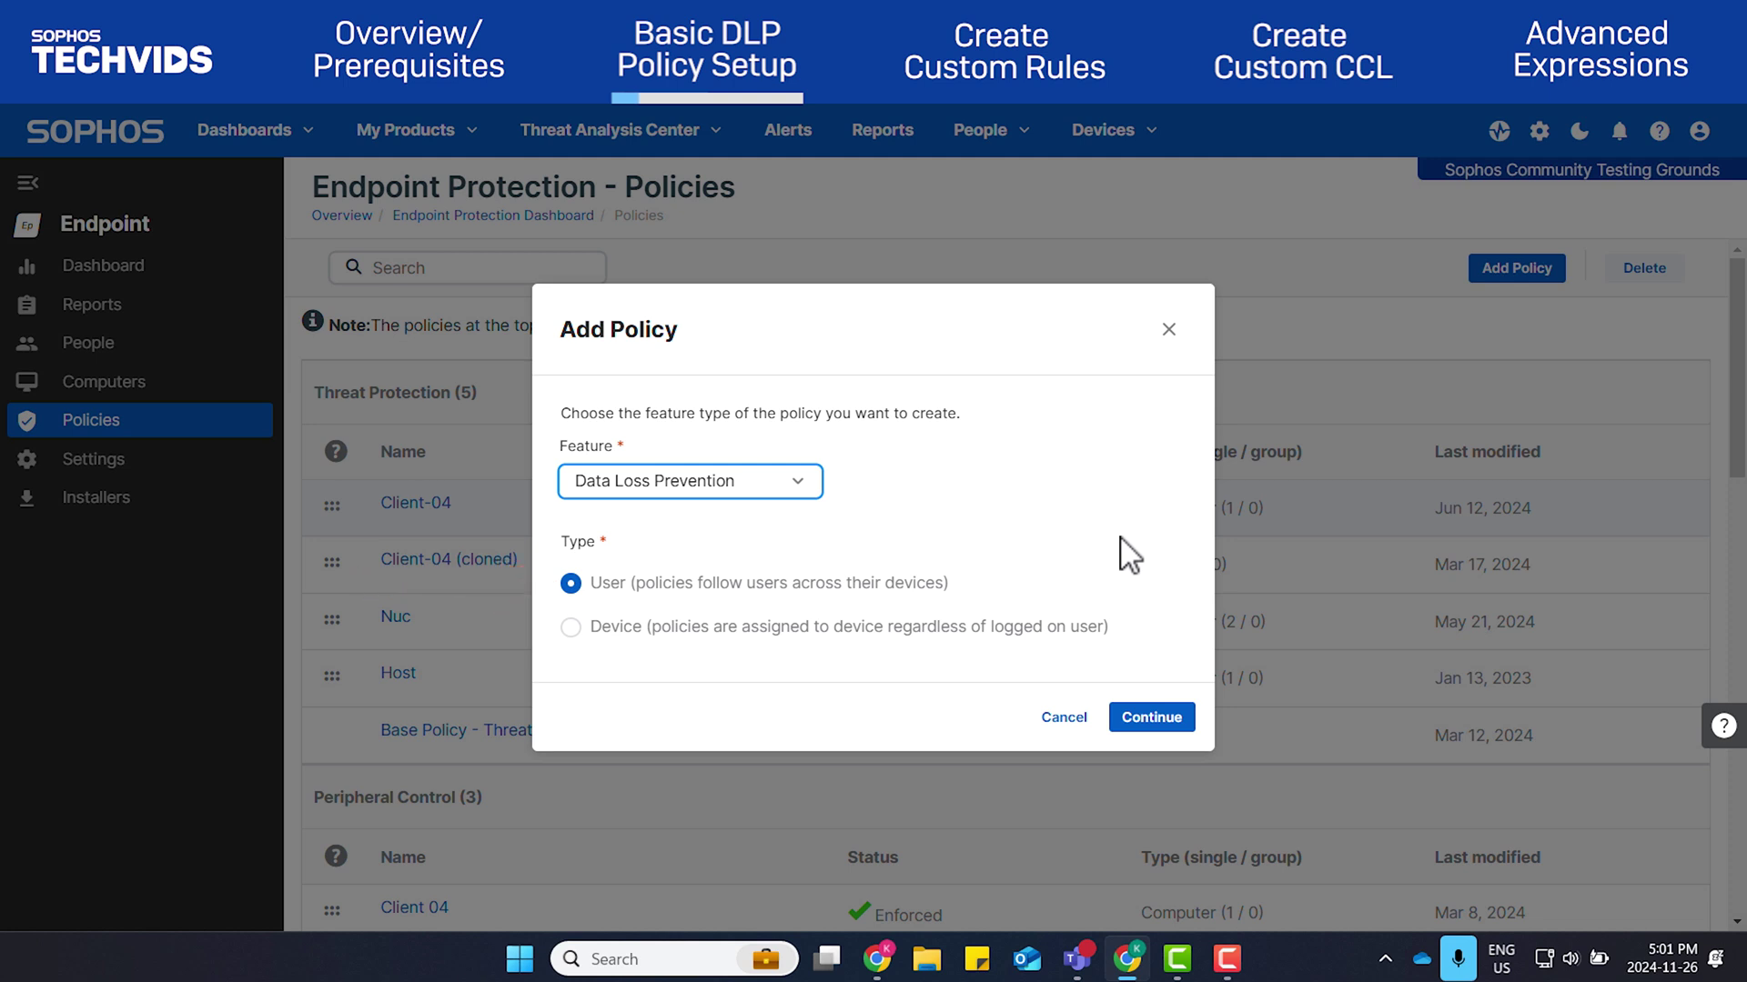
{"action": "left_click", "coordinate": [1155, 721]}
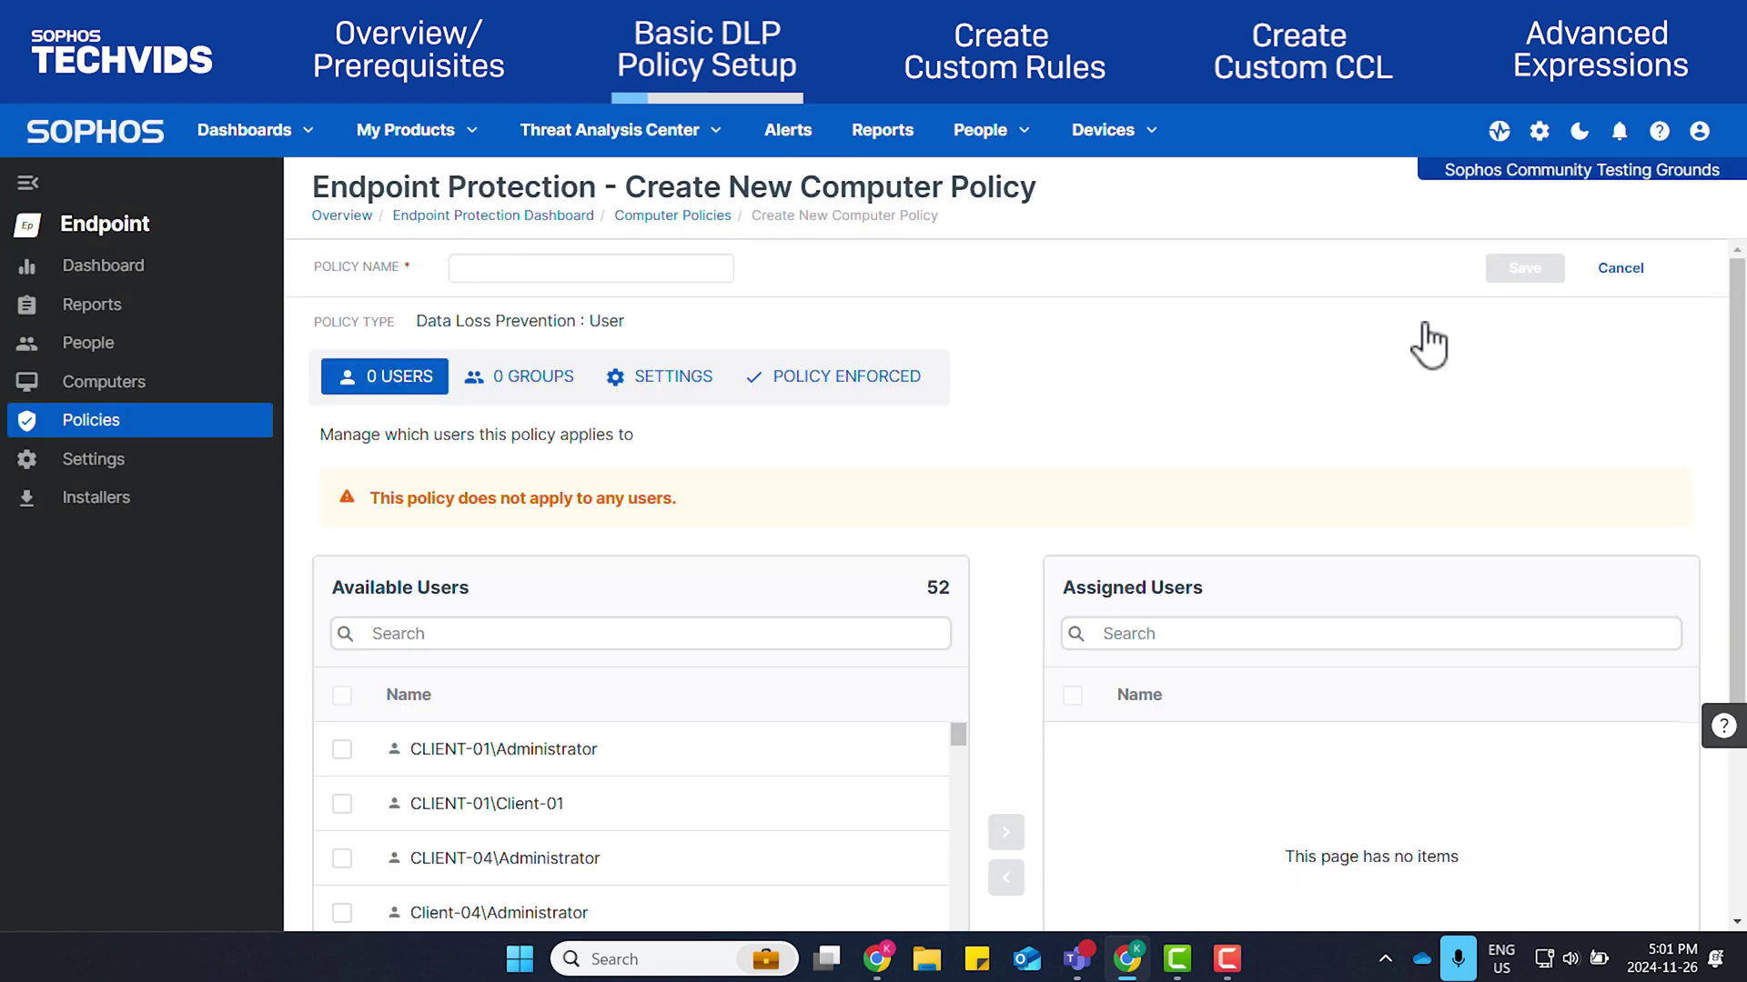
Name the policy 'New DLP Test' and assign users CLIENT-01\Administrator and CLIENT-01\Client-01
{"action": "left_click", "coordinate": [663, 266]}
{"action": "type", "text": "New DLP Test"}
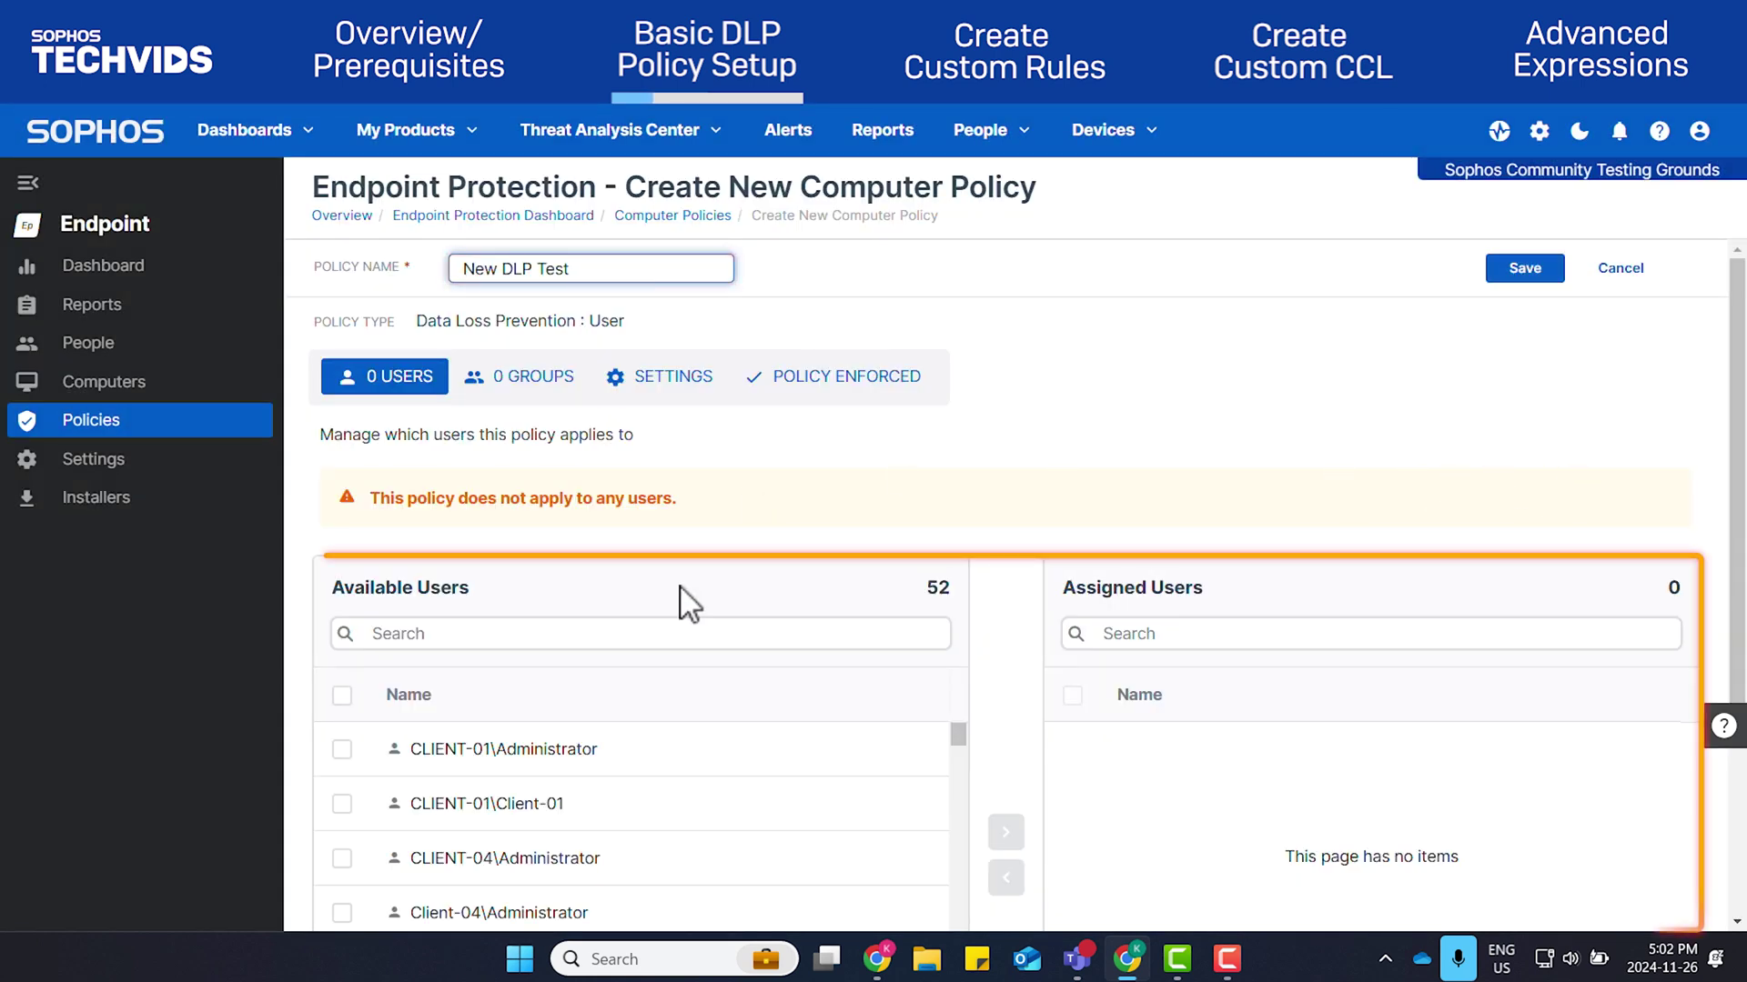
{"action": "left_click", "coordinate": [342, 749]}
{"action": "left_click", "coordinate": [342, 803]}
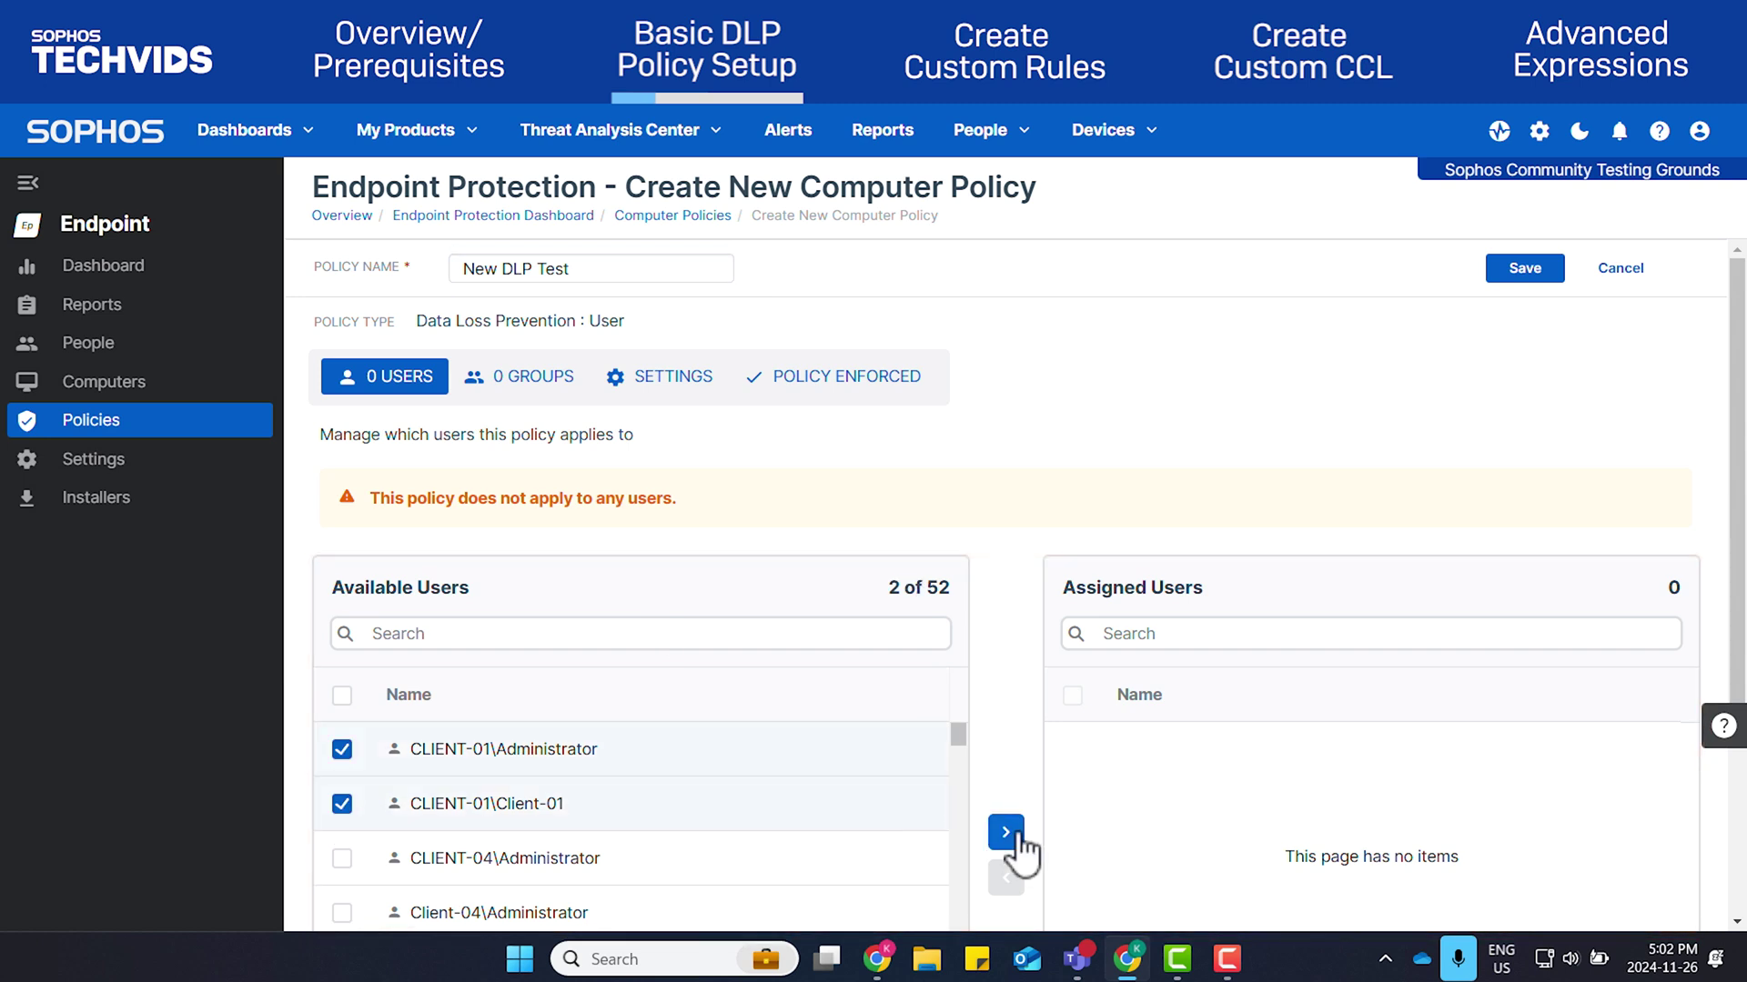
{"action": "left_click", "coordinate": [1006, 834]}
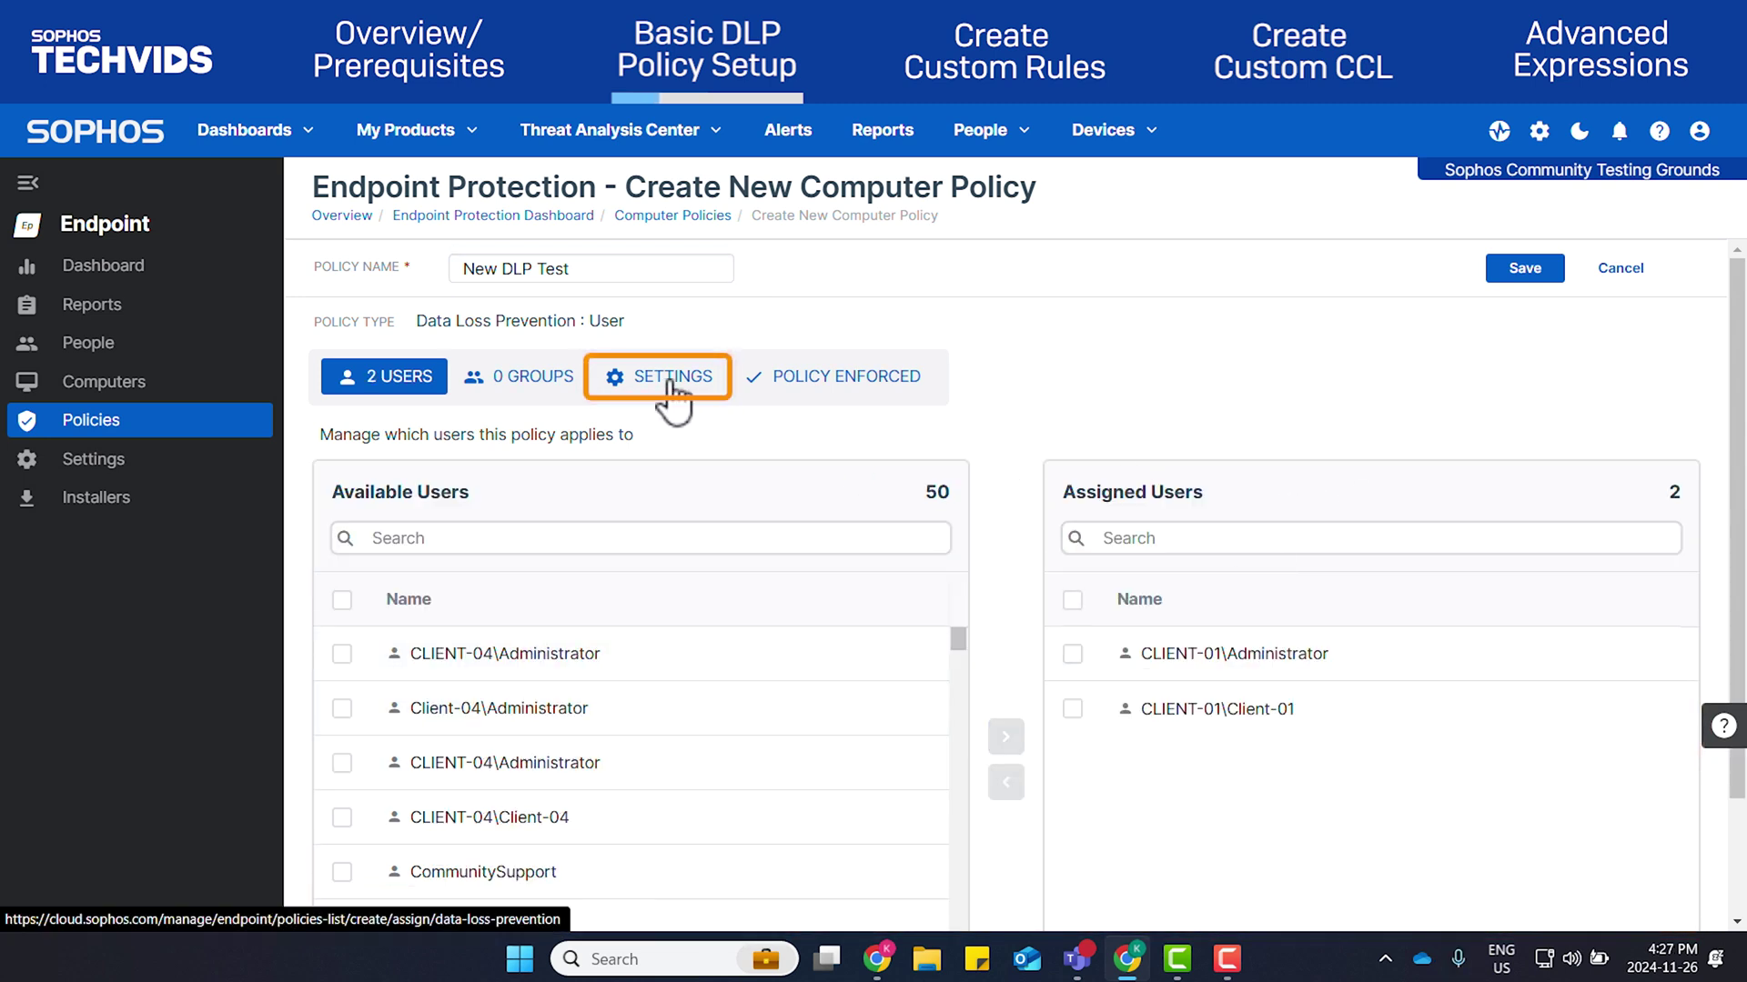
Enable data transfer rules and create them from the General organisation activities [Canada] template
{"action": "left_click", "coordinate": [671, 387]}
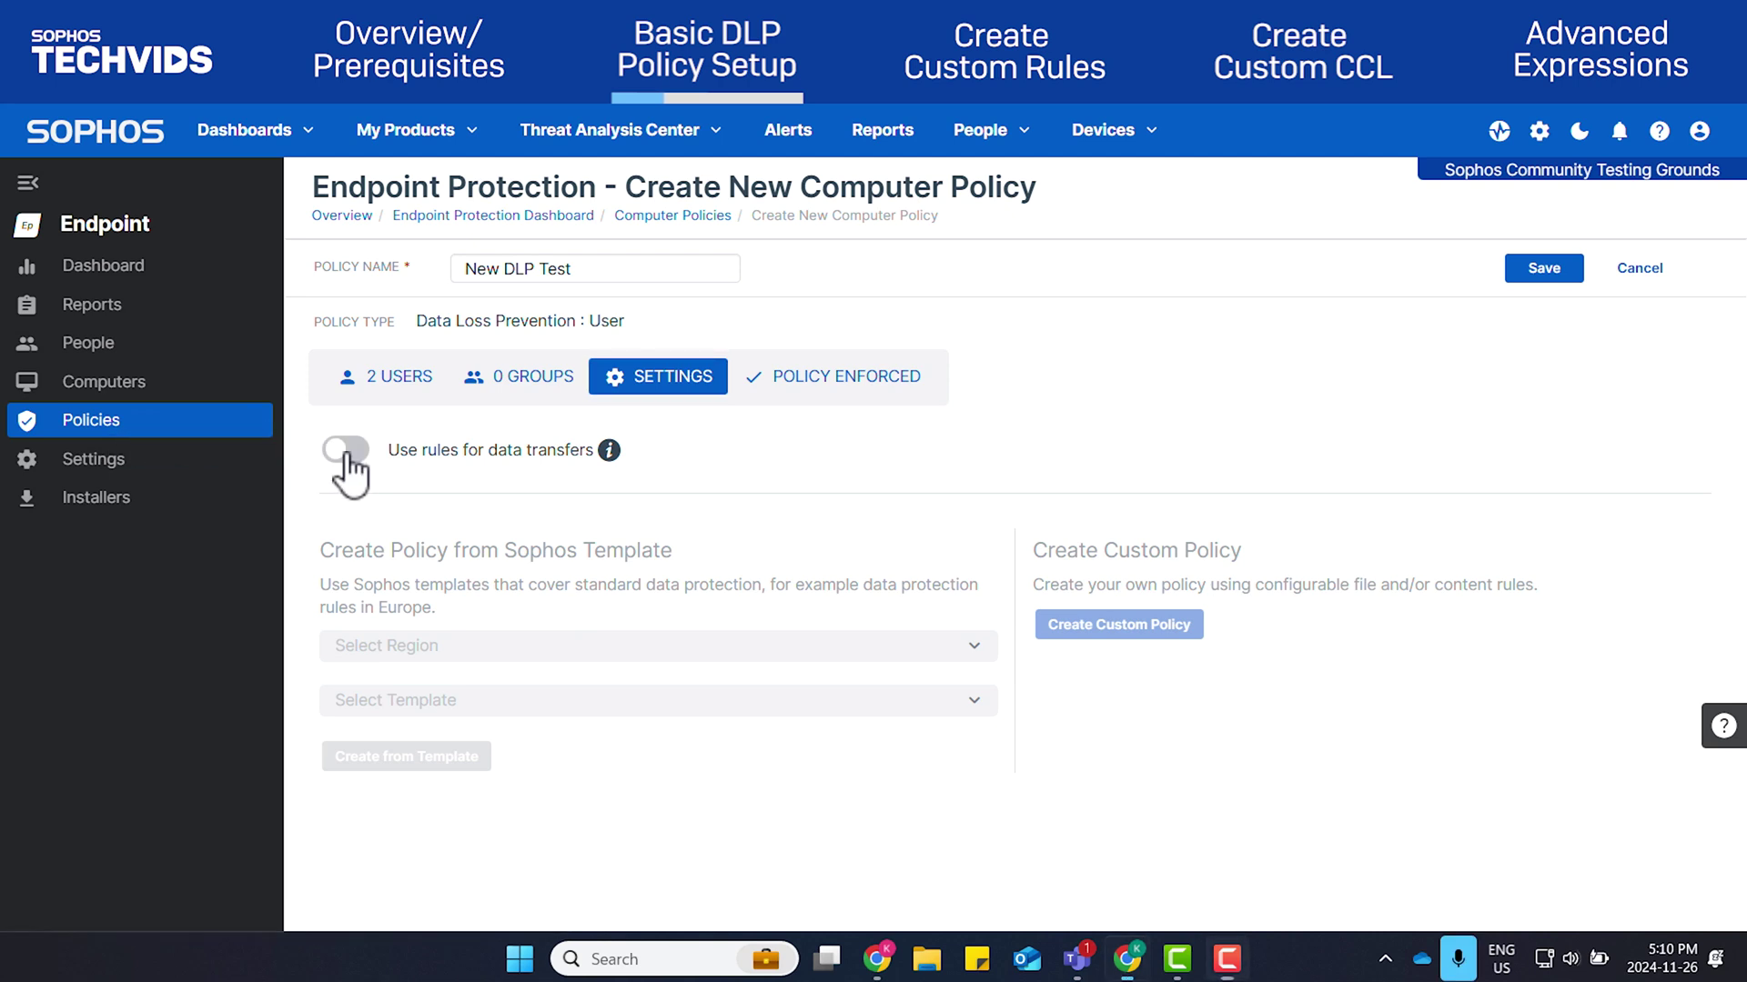
{"action": "left_click", "coordinate": [346, 451]}
{"action": "left_click", "coordinate": [754, 655]}
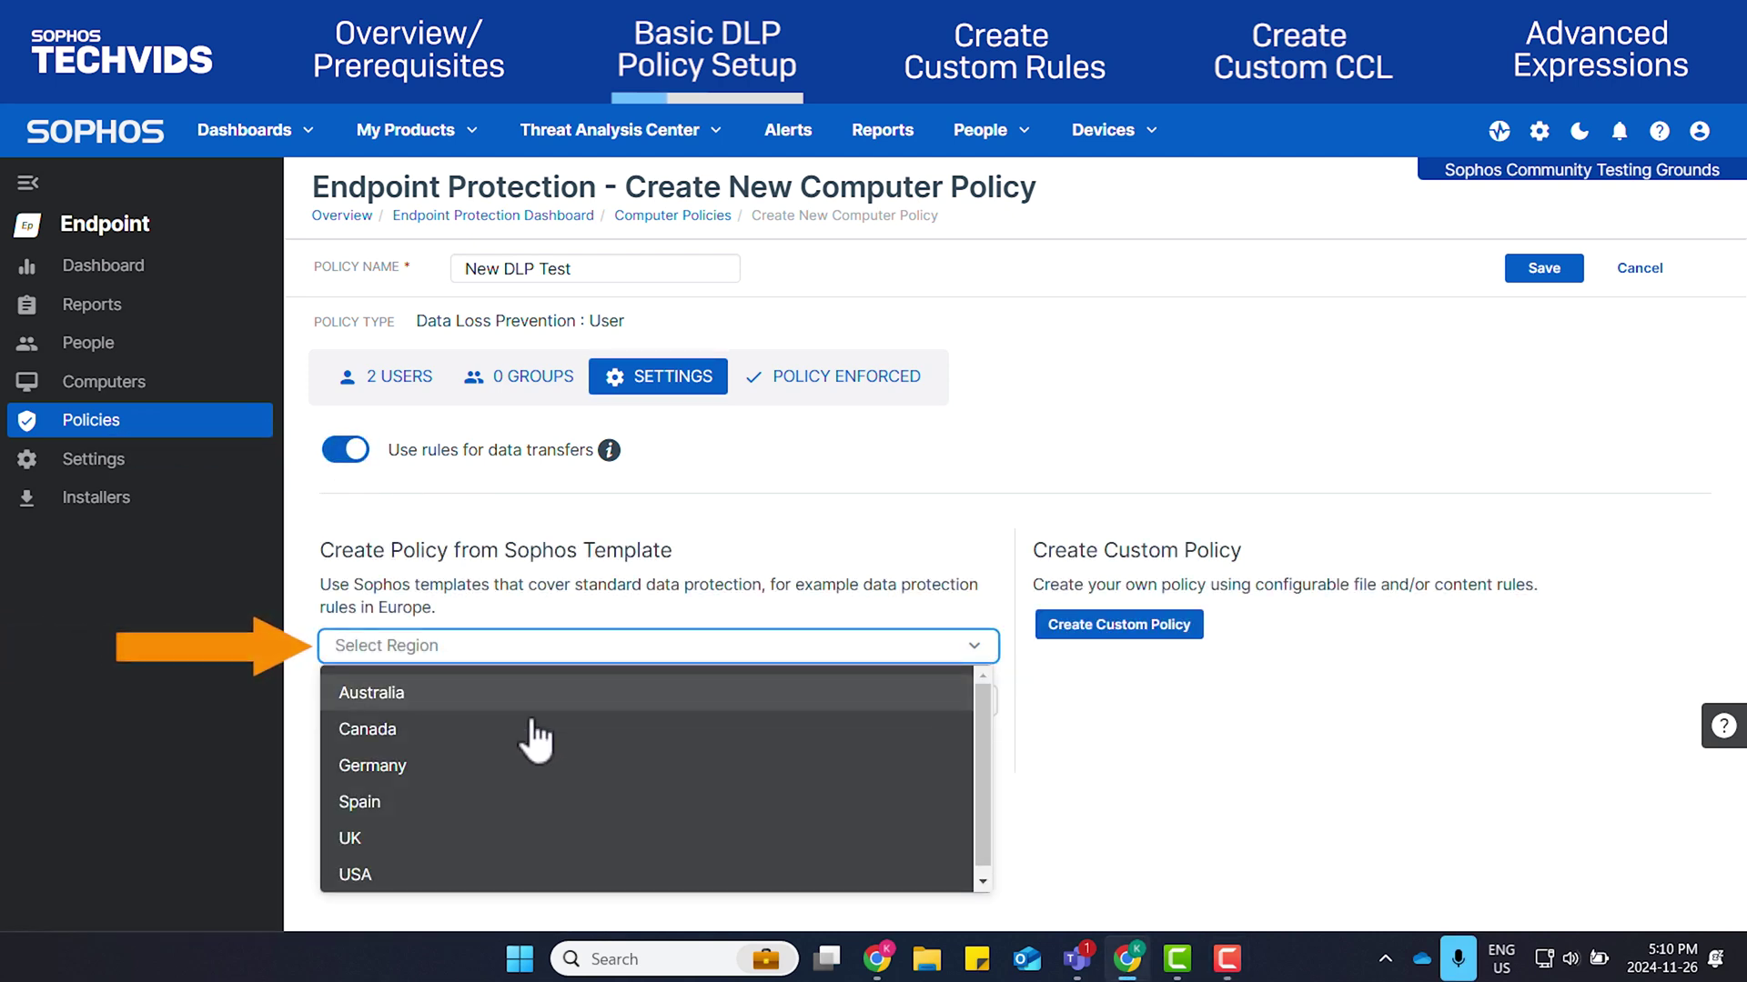
{"action": "left_click", "coordinate": [533, 721]}
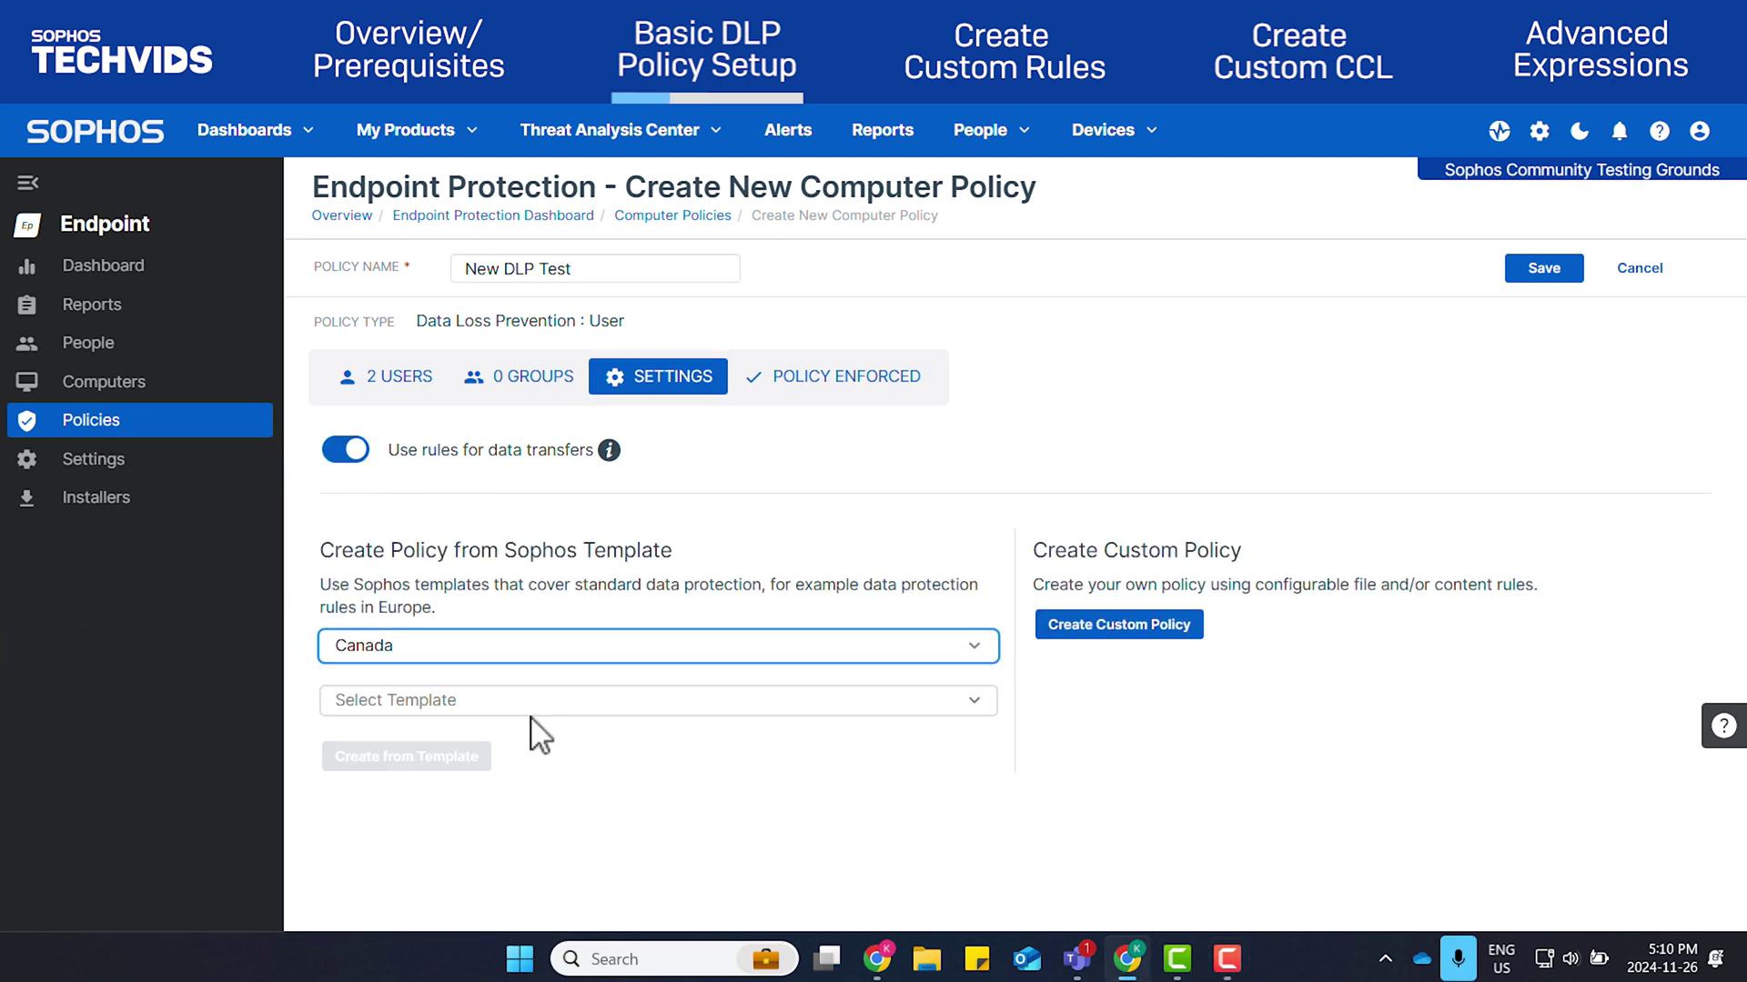
{"action": "left_click", "coordinate": [550, 707]}
{"action": "left_click", "coordinate": [524, 750]}
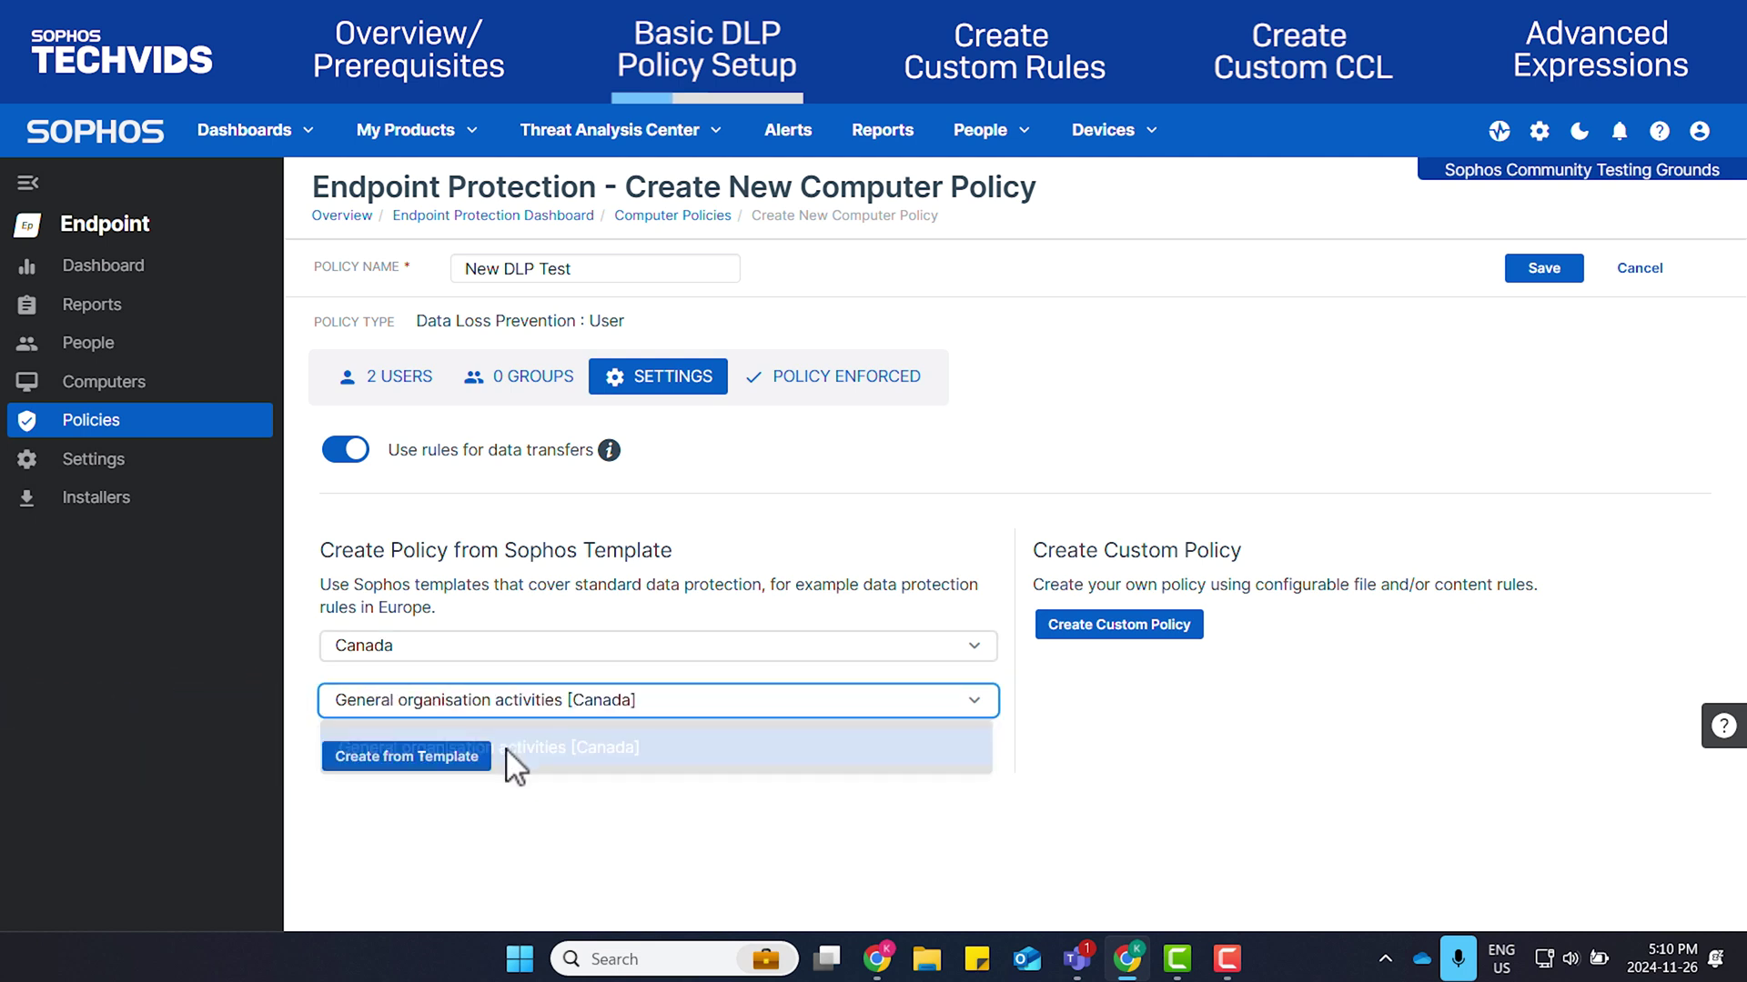
{"action": "left_click", "coordinate": [461, 764]}
Read the info descriptions of the Canada template rules in the policy's rules list
{"action": "scroll", "coordinate": [1533, 364], "scroll_direction": "down", "scroll_amount": 3}
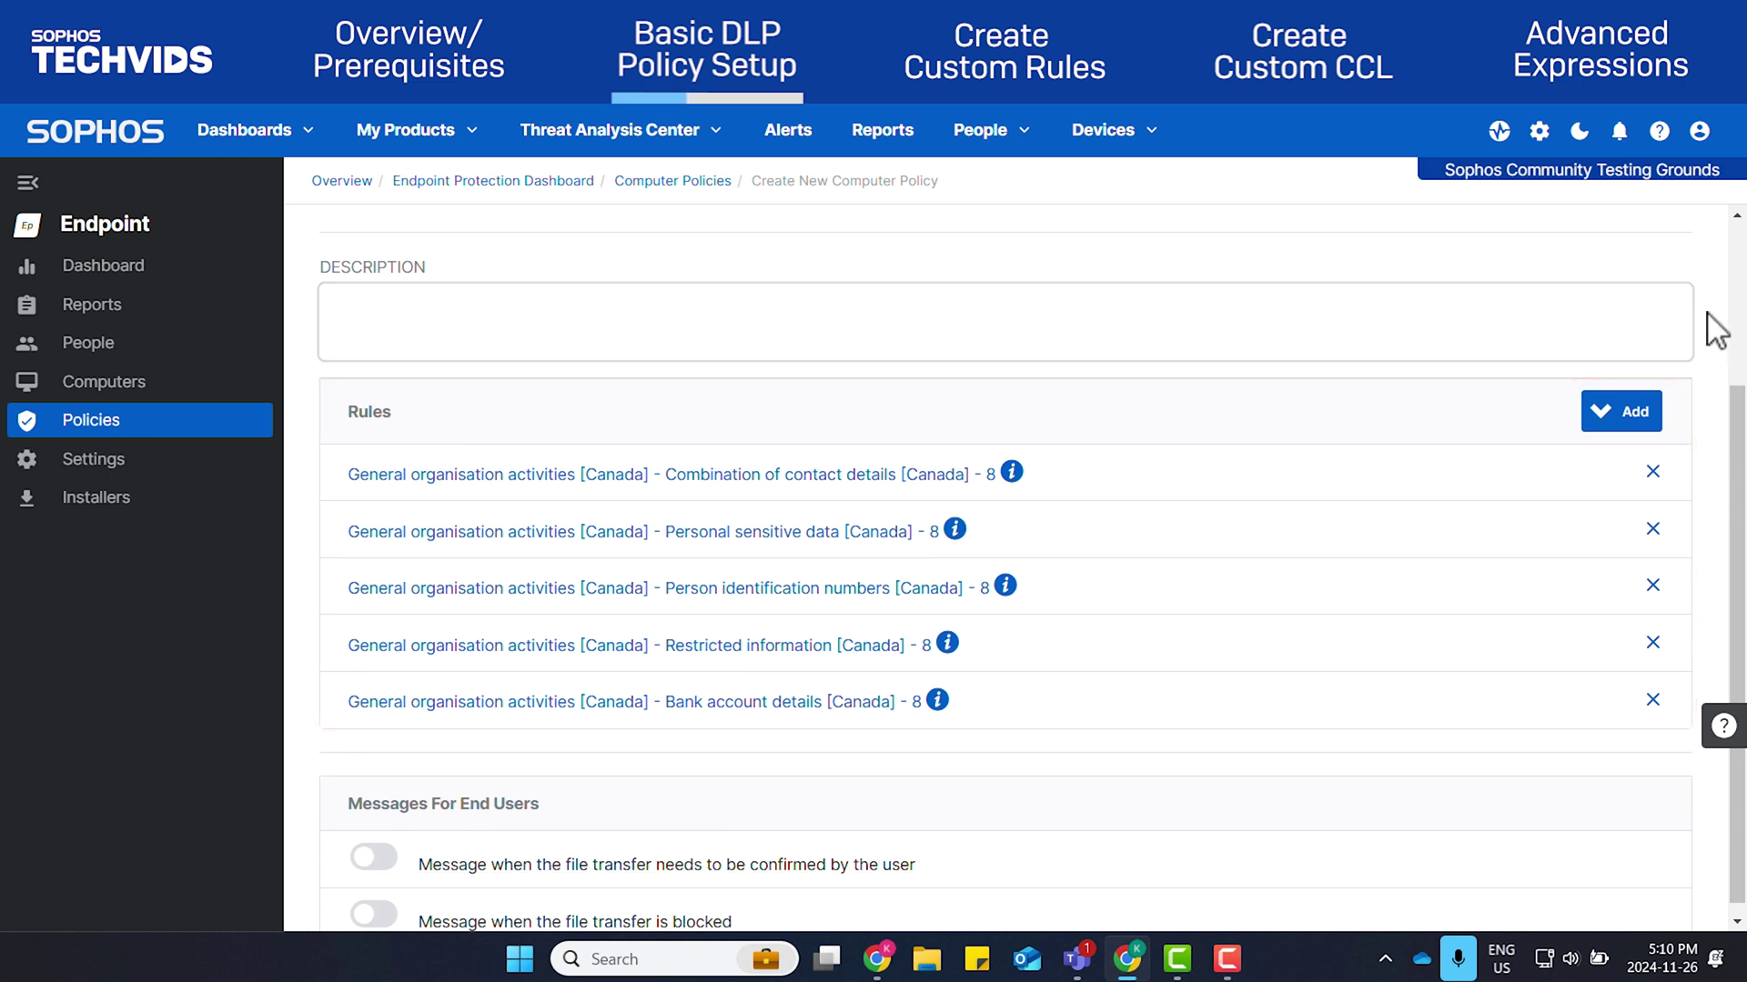
{"action": "mouse_move", "coordinate": [1014, 473]}
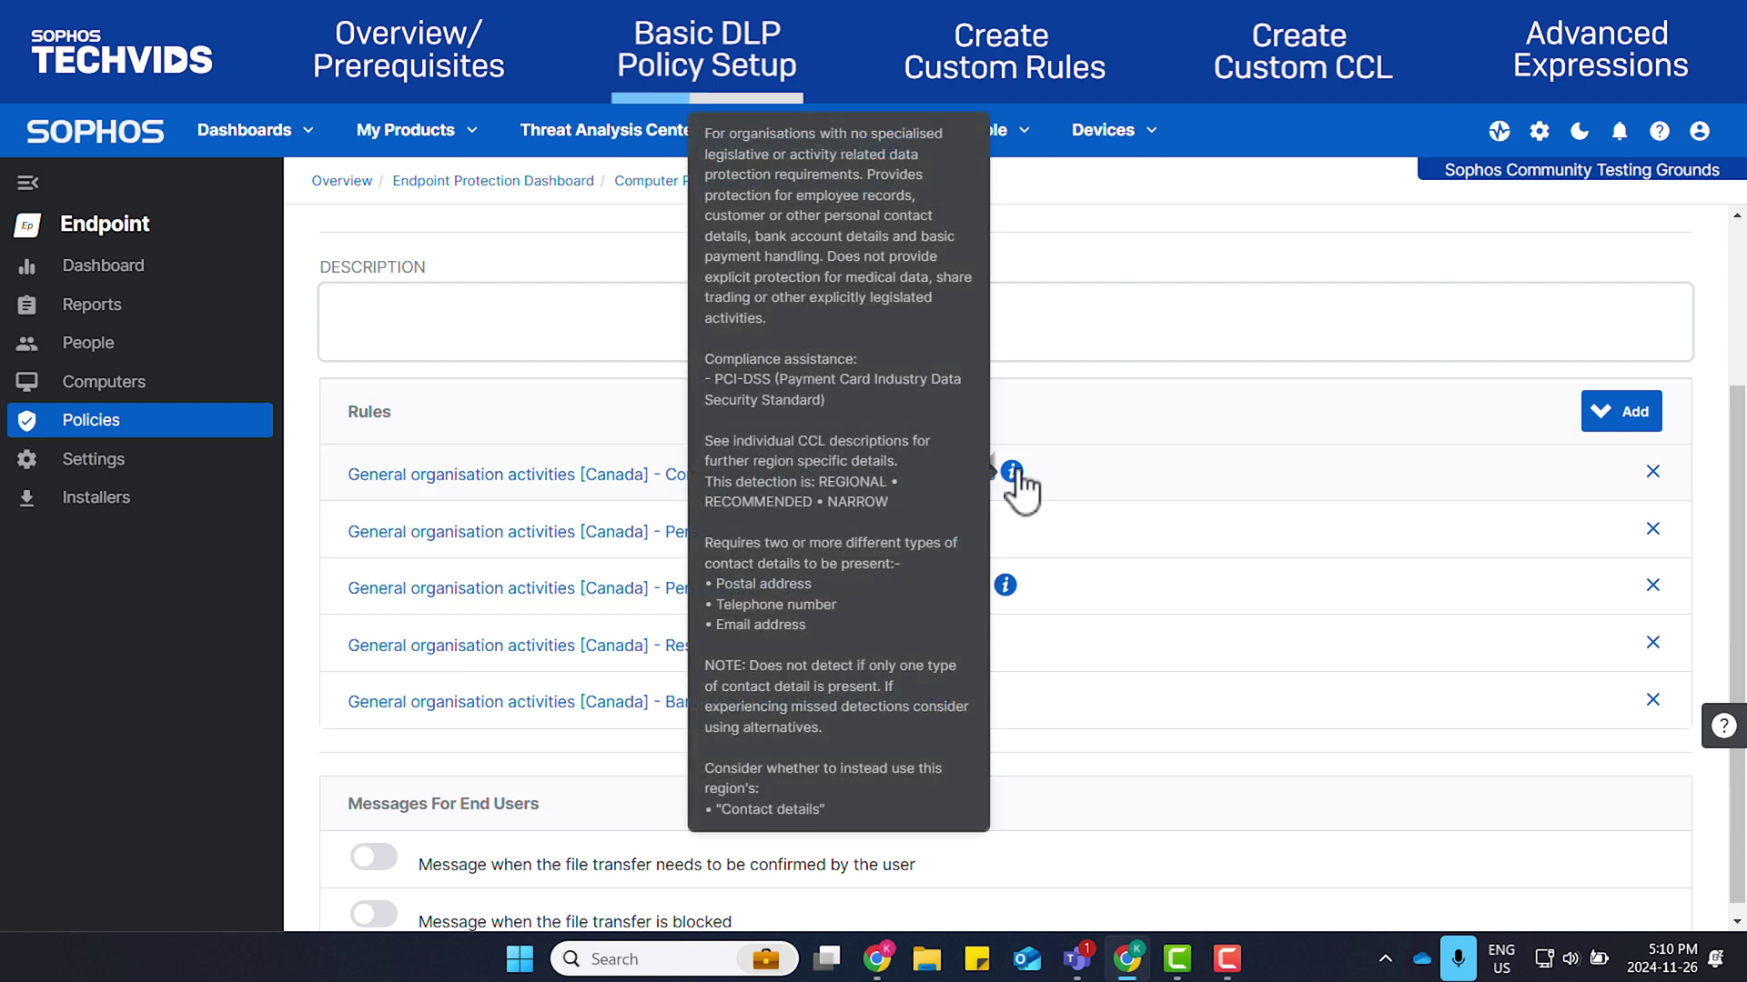
{"action": "mouse_move", "coordinate": [956, 530]}
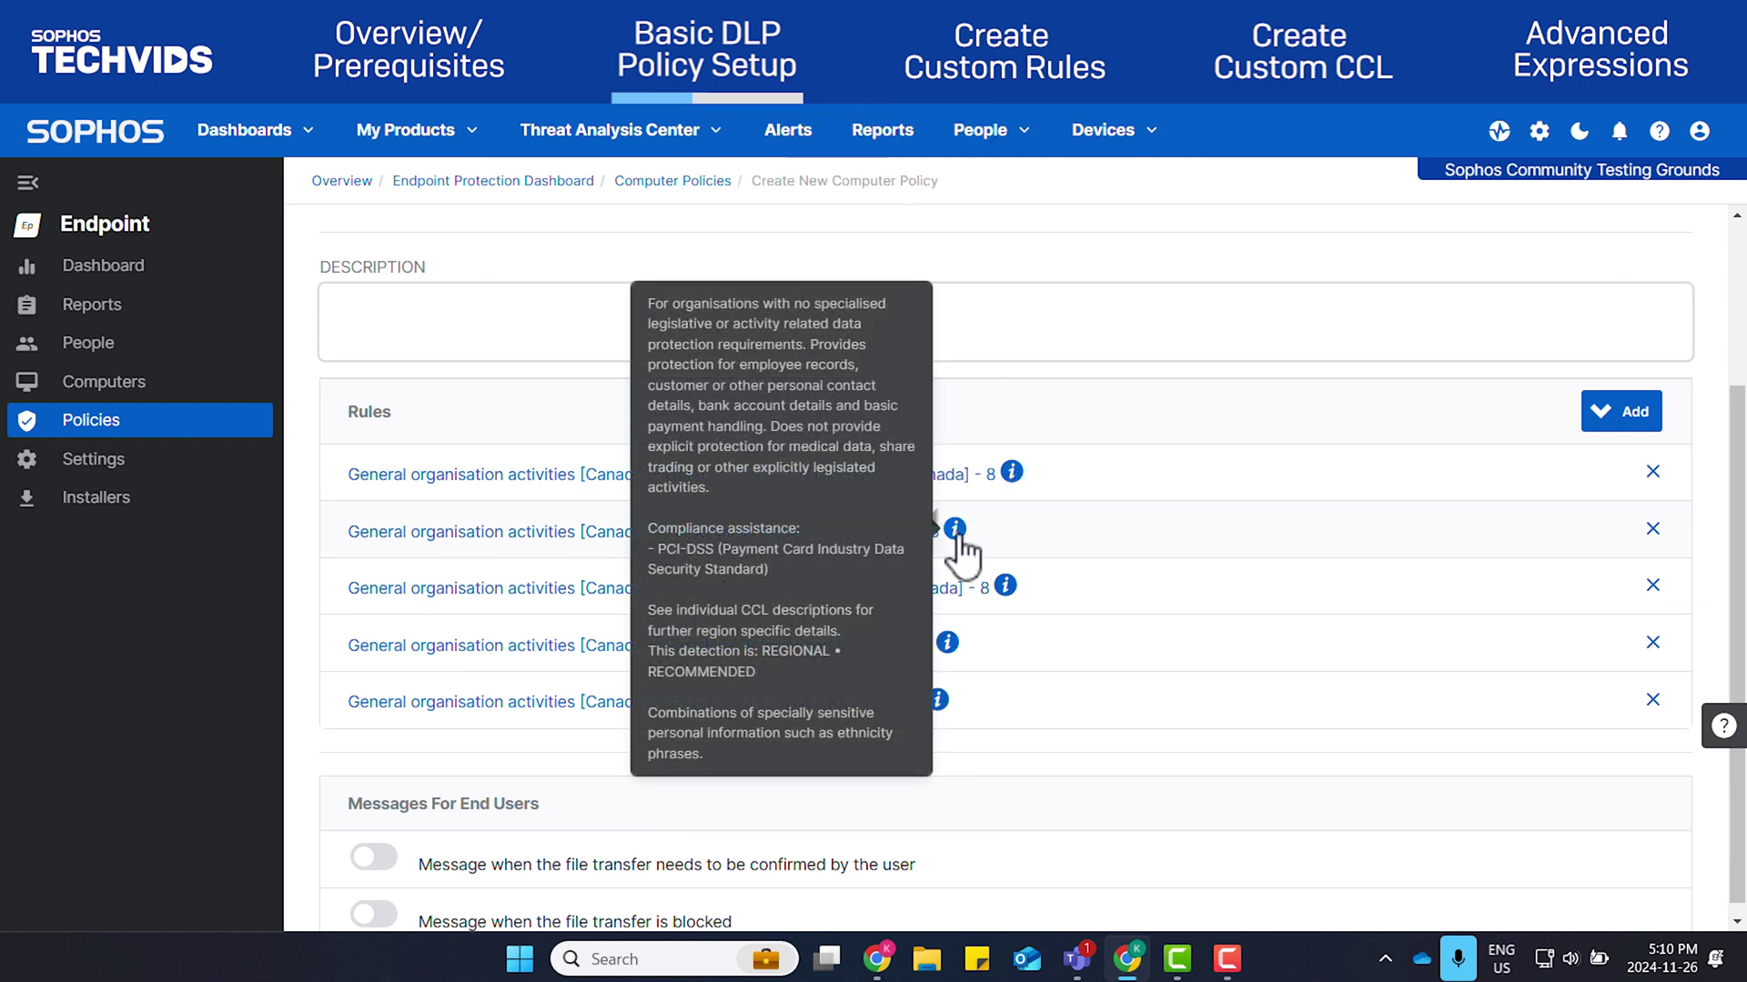
{"action": "mouse_move", "coordinate": [1006, 586]}
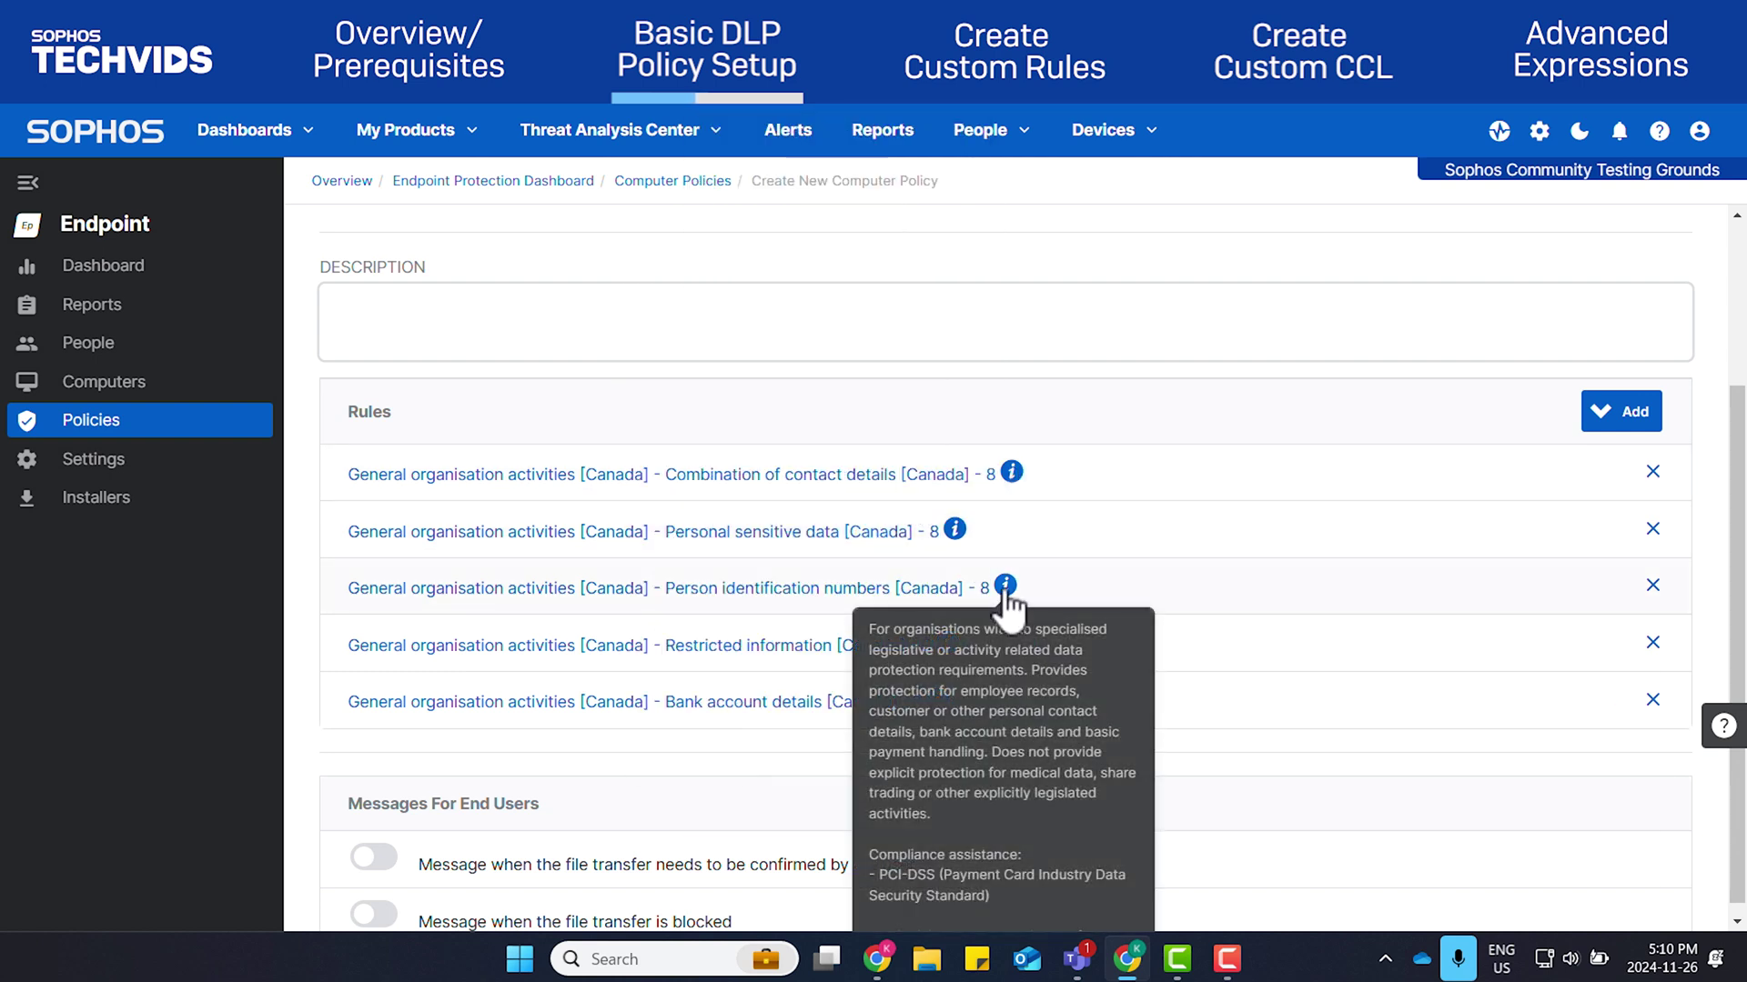
{"action": "mouse_move", "coordinate": [944, 647]}
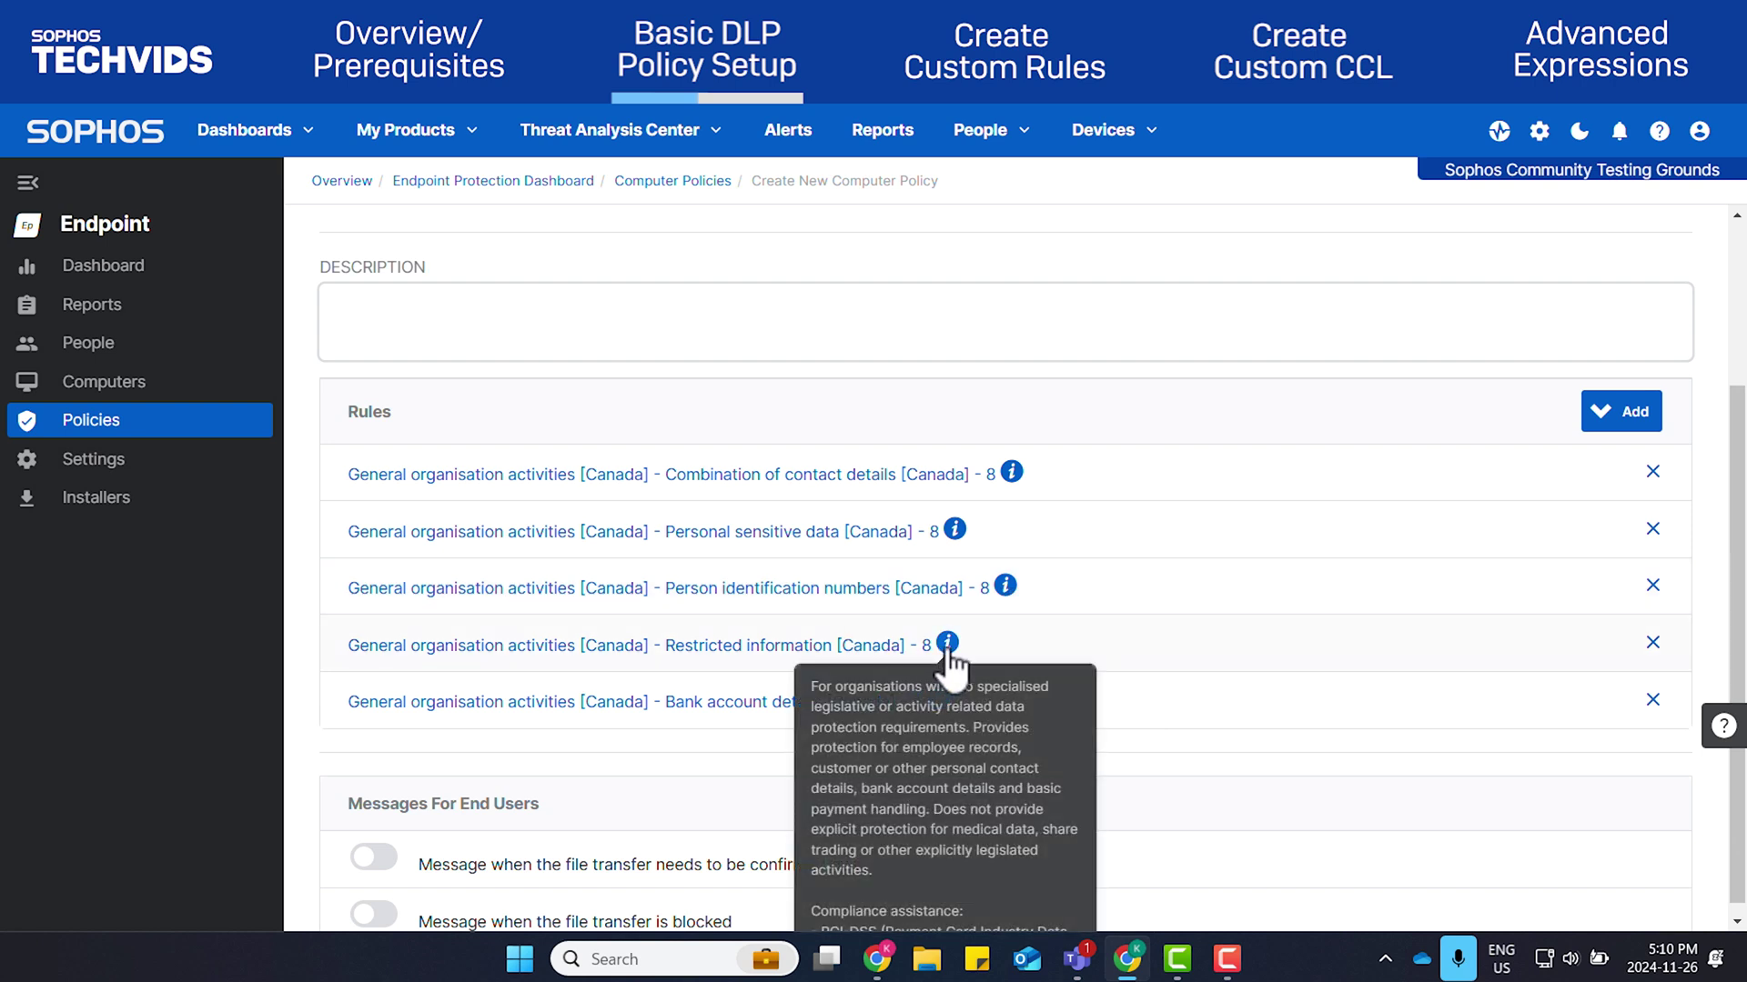
{"action": "left_click", "coordinate": [626, 482]}
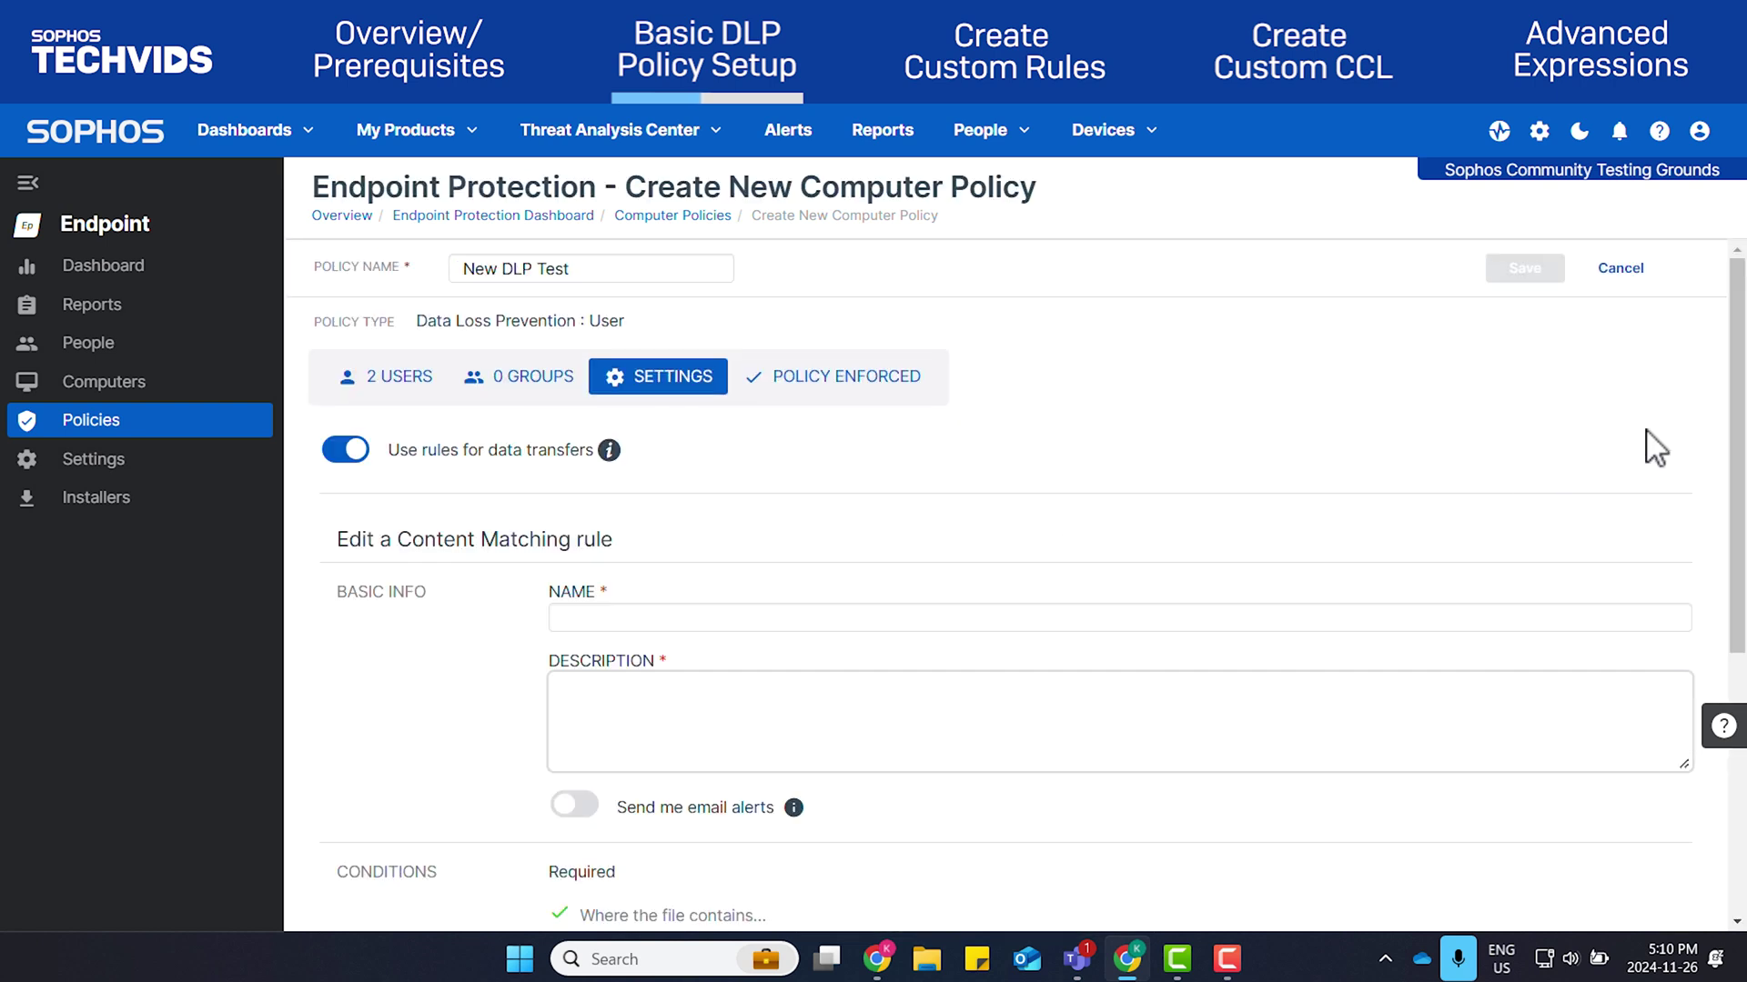
{"action": "scroll", "coordinate": [1728, 441], "scroll_direction": "down", "scroll_amount": 4}
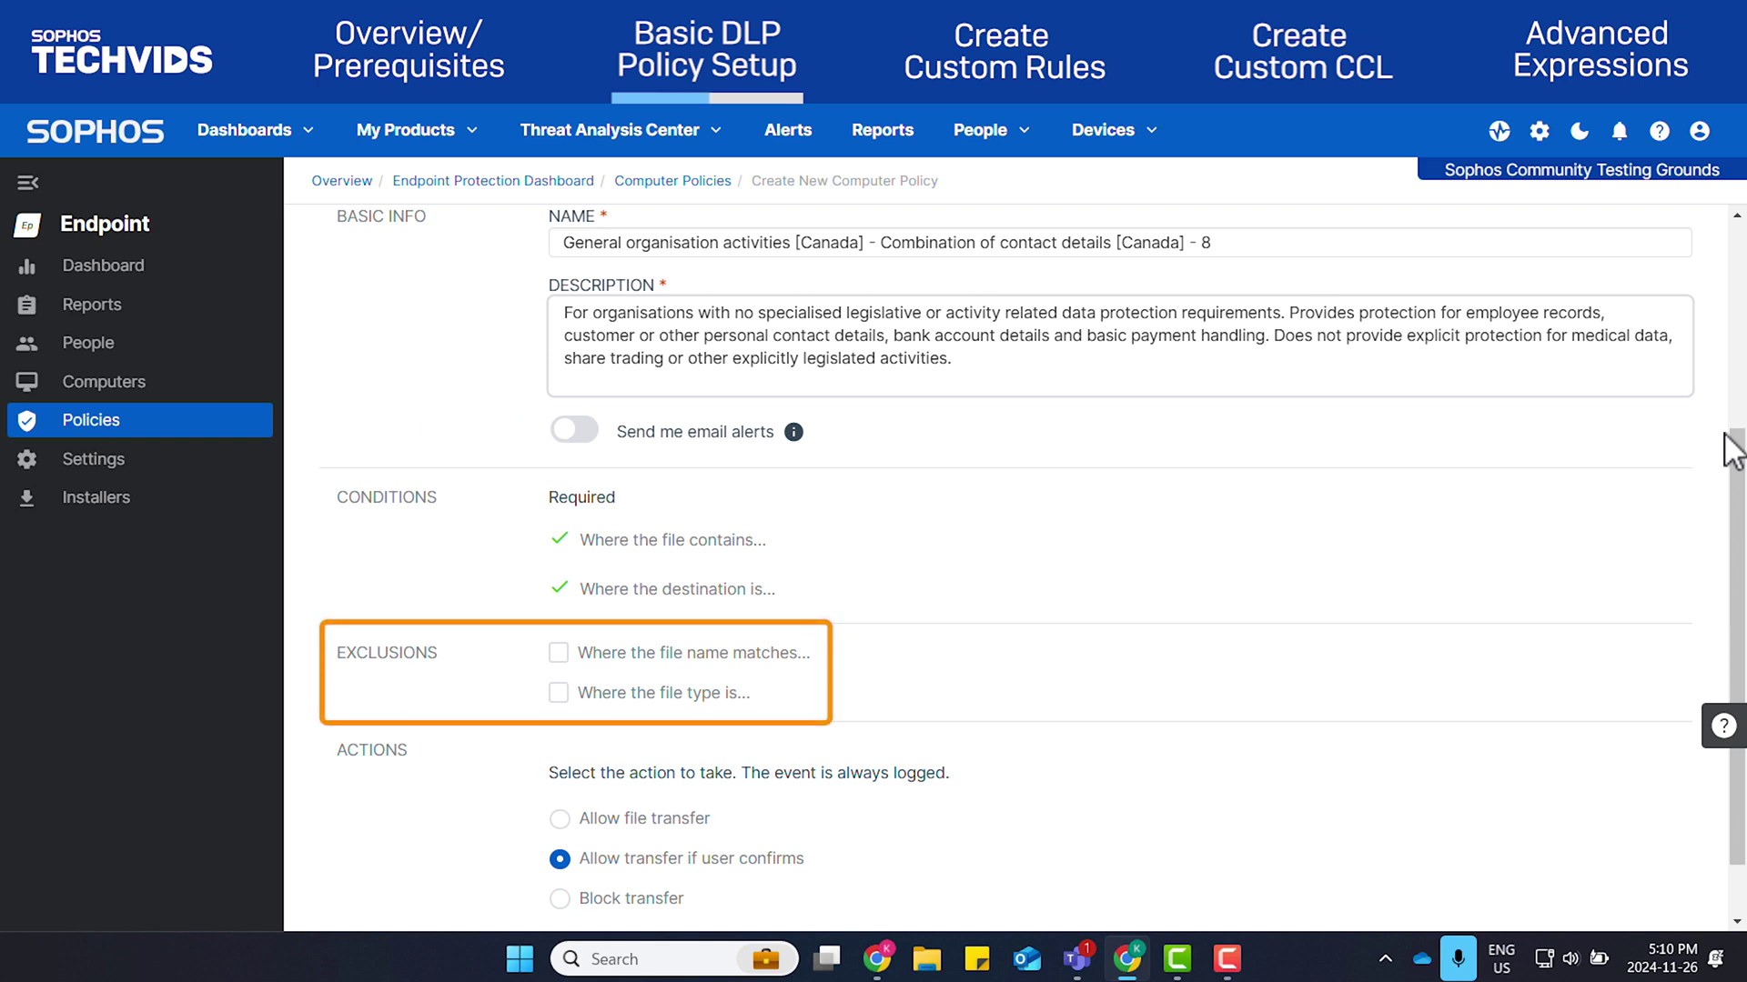
{"action": "scroll", "coordinate": [1731, 449], "scroll_direction": "down", "scroll_amount": 2}
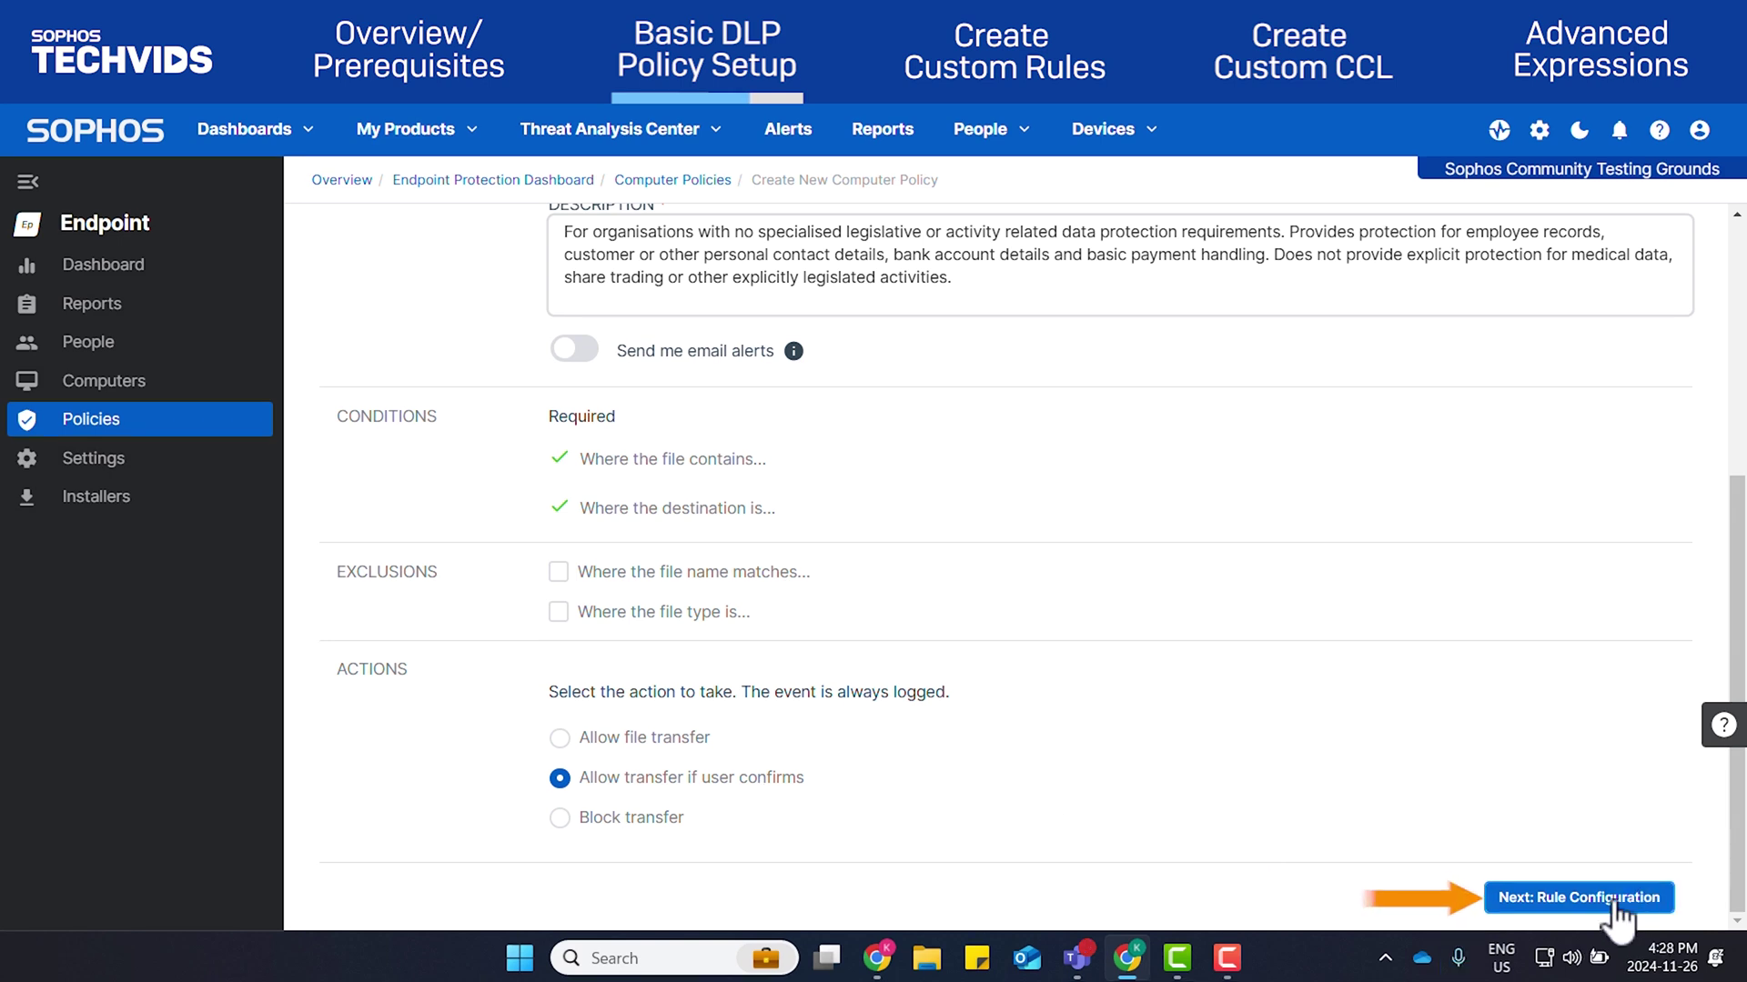
In the rule configuration, expand the Email client, Internet browser and Instant messaging destinations
{"action": "left_click", "coordinate": [1631, 905]}
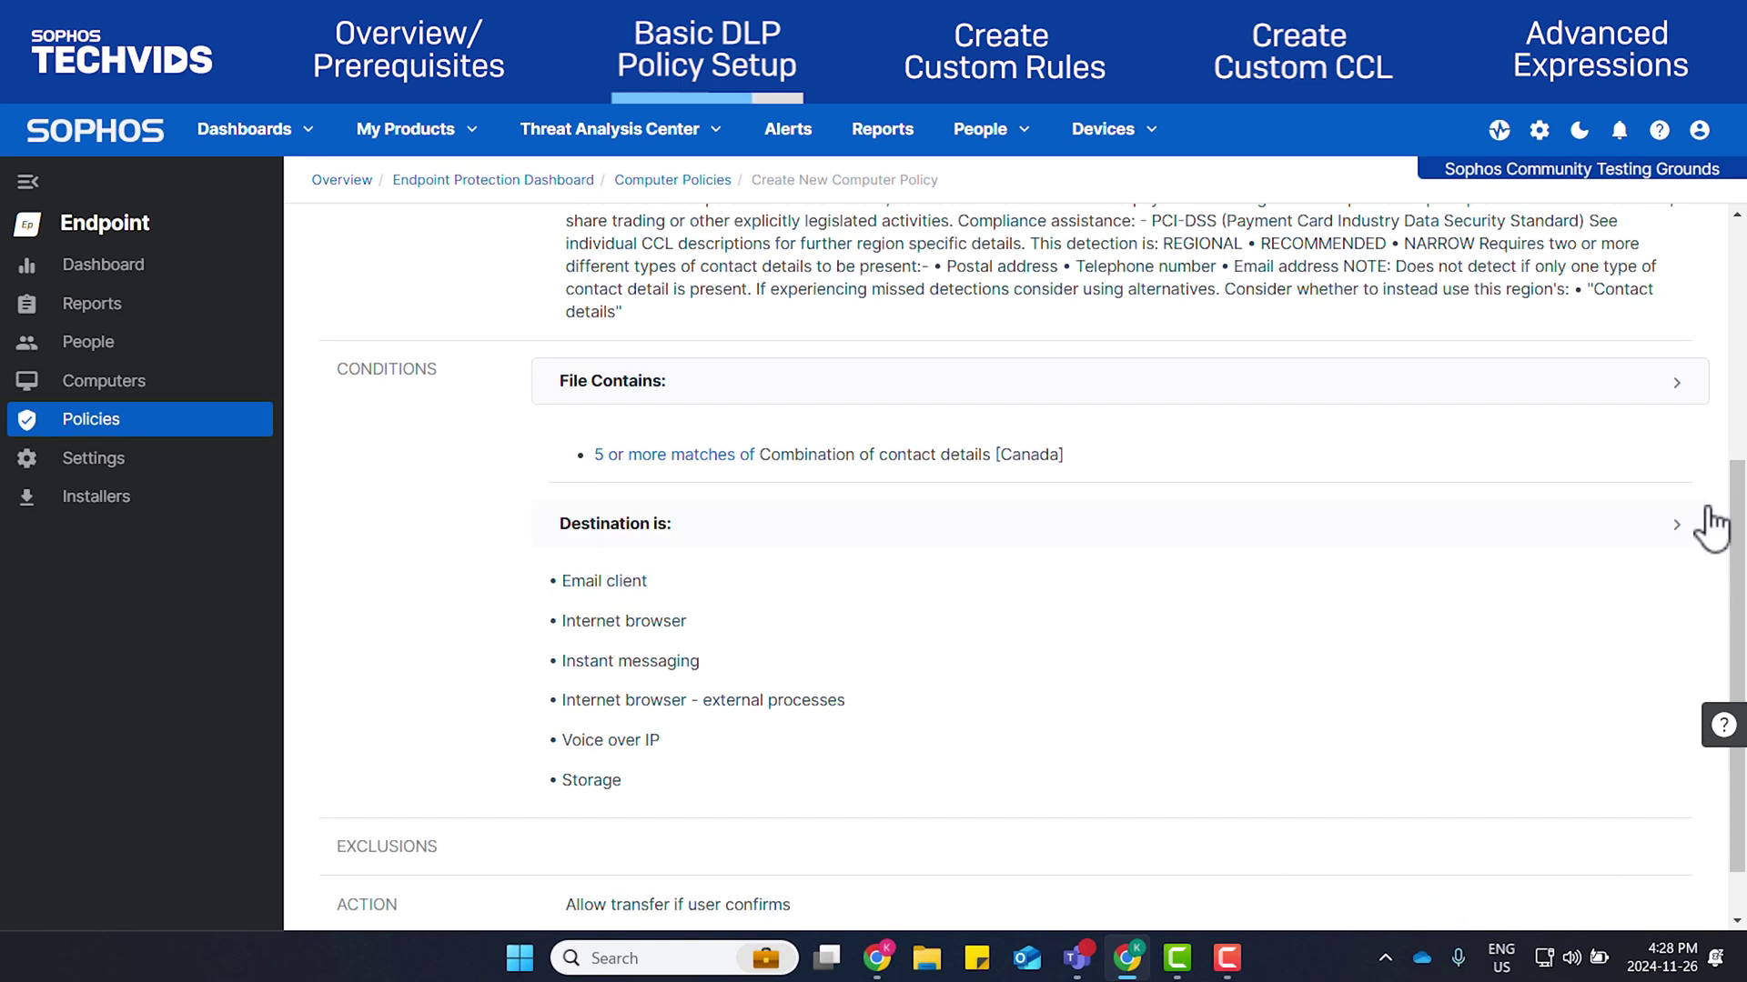
{"action": "left_click", "coordinate": [1674, 526]}
{"action": "scroll", "coordinate": [1722, 478], "scroll_direction": "down", "scroll_amount": 1}
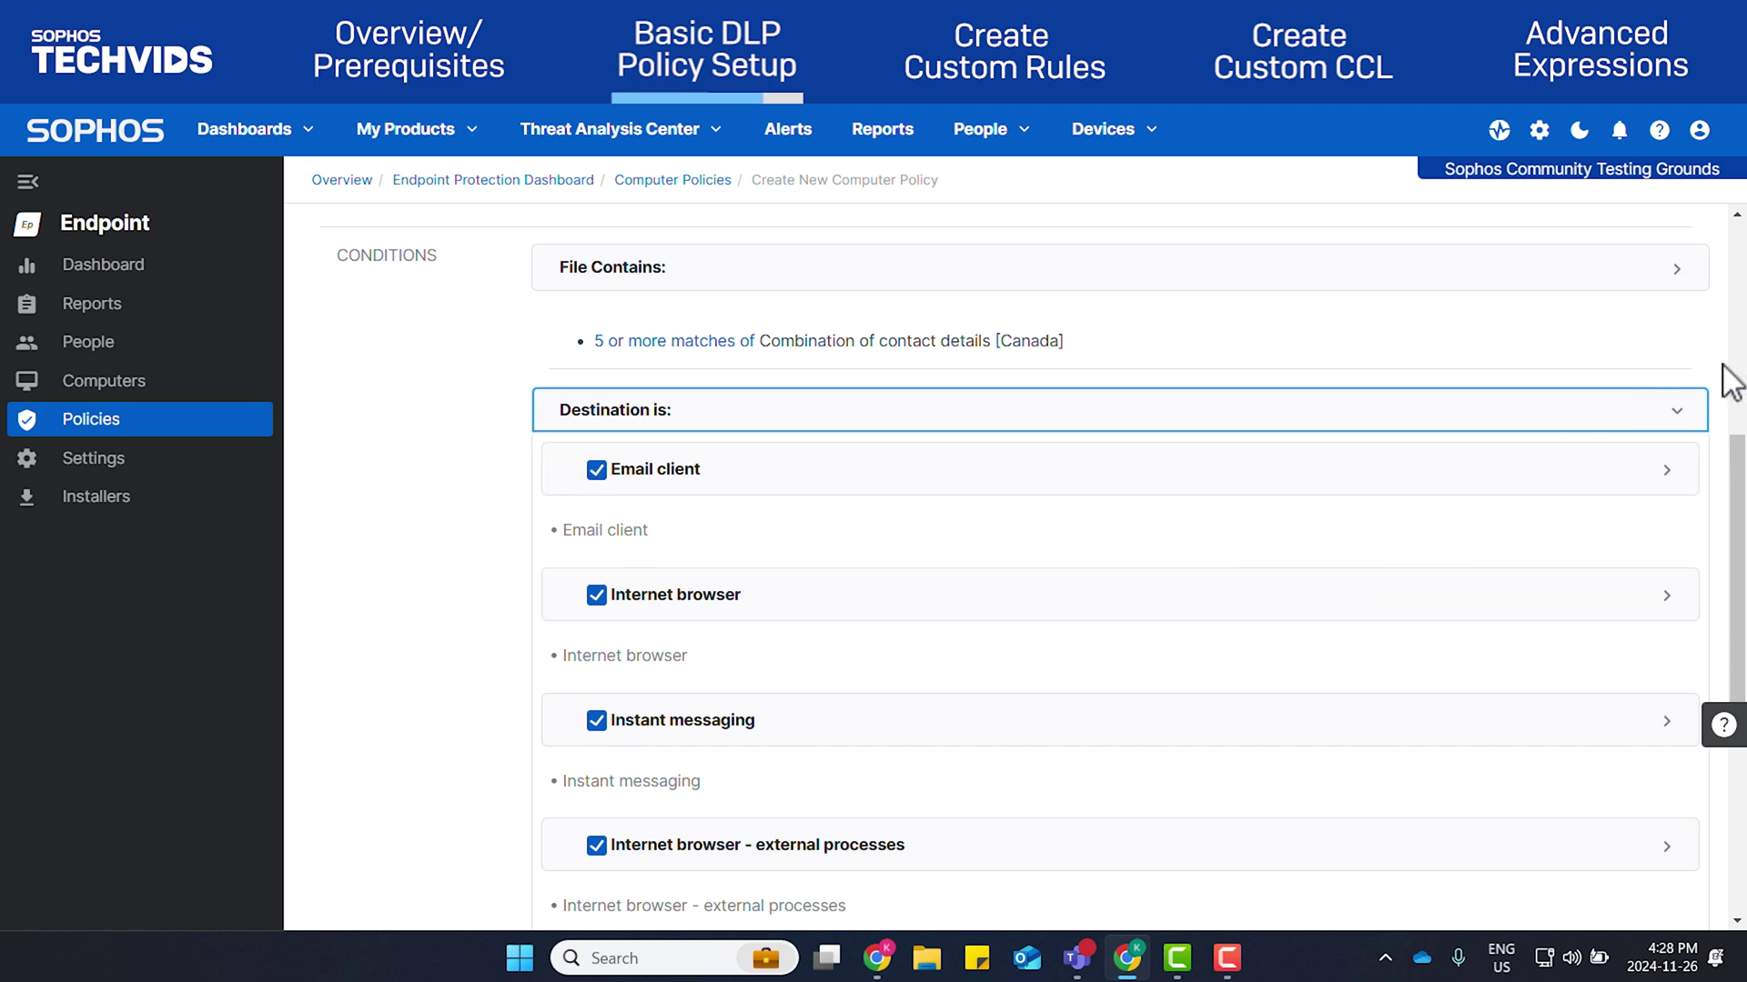
{"action": "left_click", "coordinate": [1677, 471]}
{"action": "scroll", "coordinate": [1677, 492], "scroll_direction": "down", "scroll_amount": 2}
{"action": "left_click", "coordinate": [1679, 487]}
{"action": "scroll", "coordinate": [1678, 546], "scroll_direction": "down", "scroll_amount": 2}
{"action": "left_click", "coordinate": [1677, 619]}
Expand the browser external processes, Voice over IP and Storage destinations, keeping all included, and finish
{"action": "scroll", "coordinate": [1679, 628], "scroll_direction": "down", "scroll_amount": 2}
{"action": "left_click", "coordinate": [1677, 632]}
{"action": "scroll", "coordinate": [1679, 637], "scroll_direction": "down", "scroll_amount": 2}
{"action": "left_click", "coordinate": [1678, 623]}
{"action": "scroll", "coordinate": [1683, 615], "scroll_direction": "down", "scroll_amount": 2}
{"action": "left_click", "coordinate": [1683, 618]}
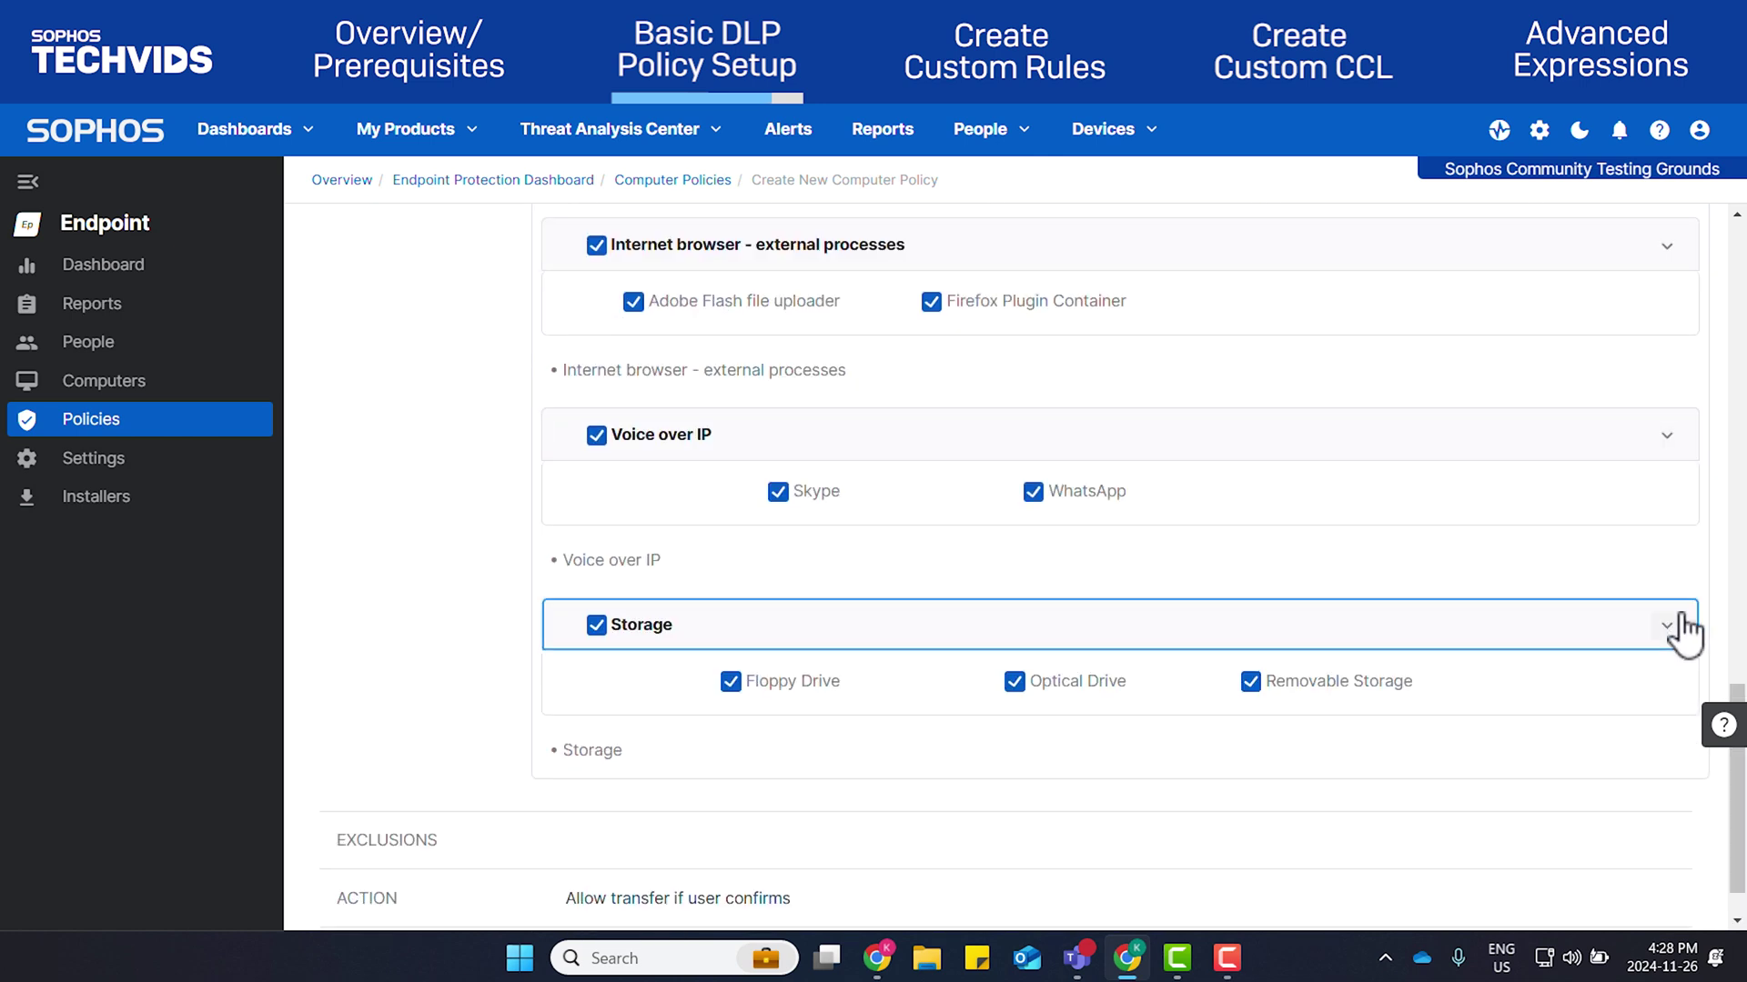
{"action": "scroll", "coordinate": [1683, 623], "scroll_direction": "down", "scroll_amount": 1}
{"action": "scroll", "coordinate": [1684, 634], "scroll_direction": "down", "scroll_amount": 1}
{"action": "left_click", "coordinate": [1635, 900]}
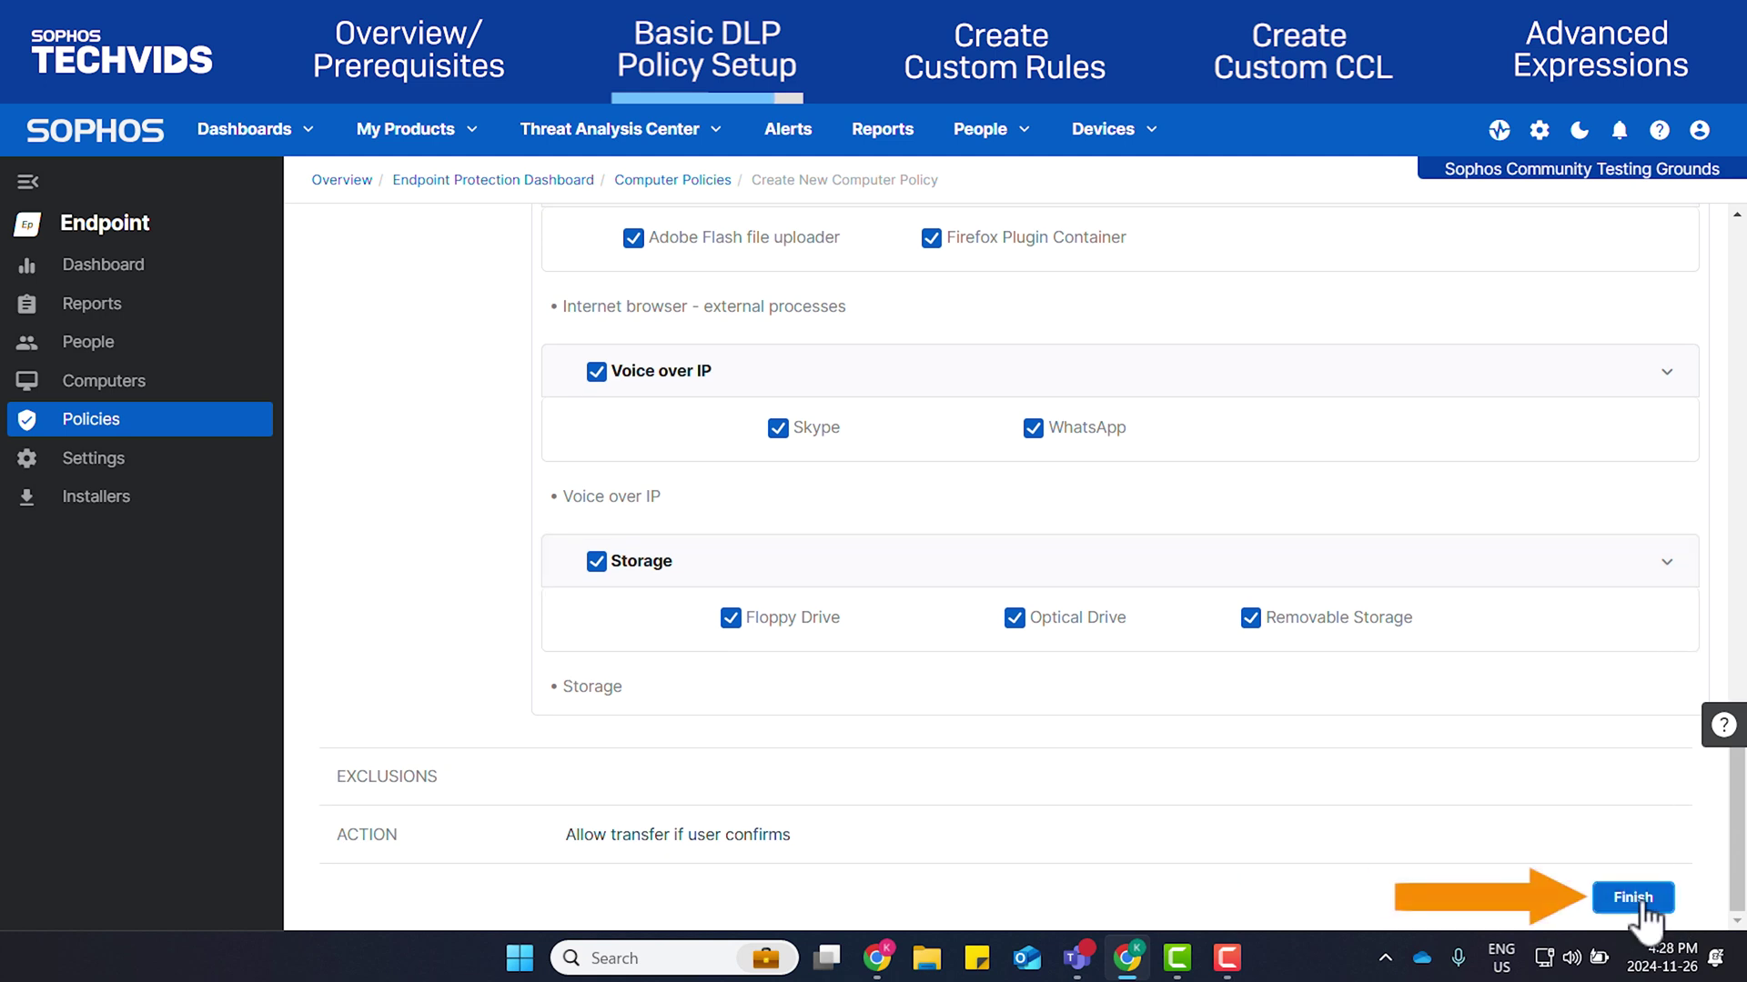
{"action": "left_click", "coordinate": [1637, 901]}
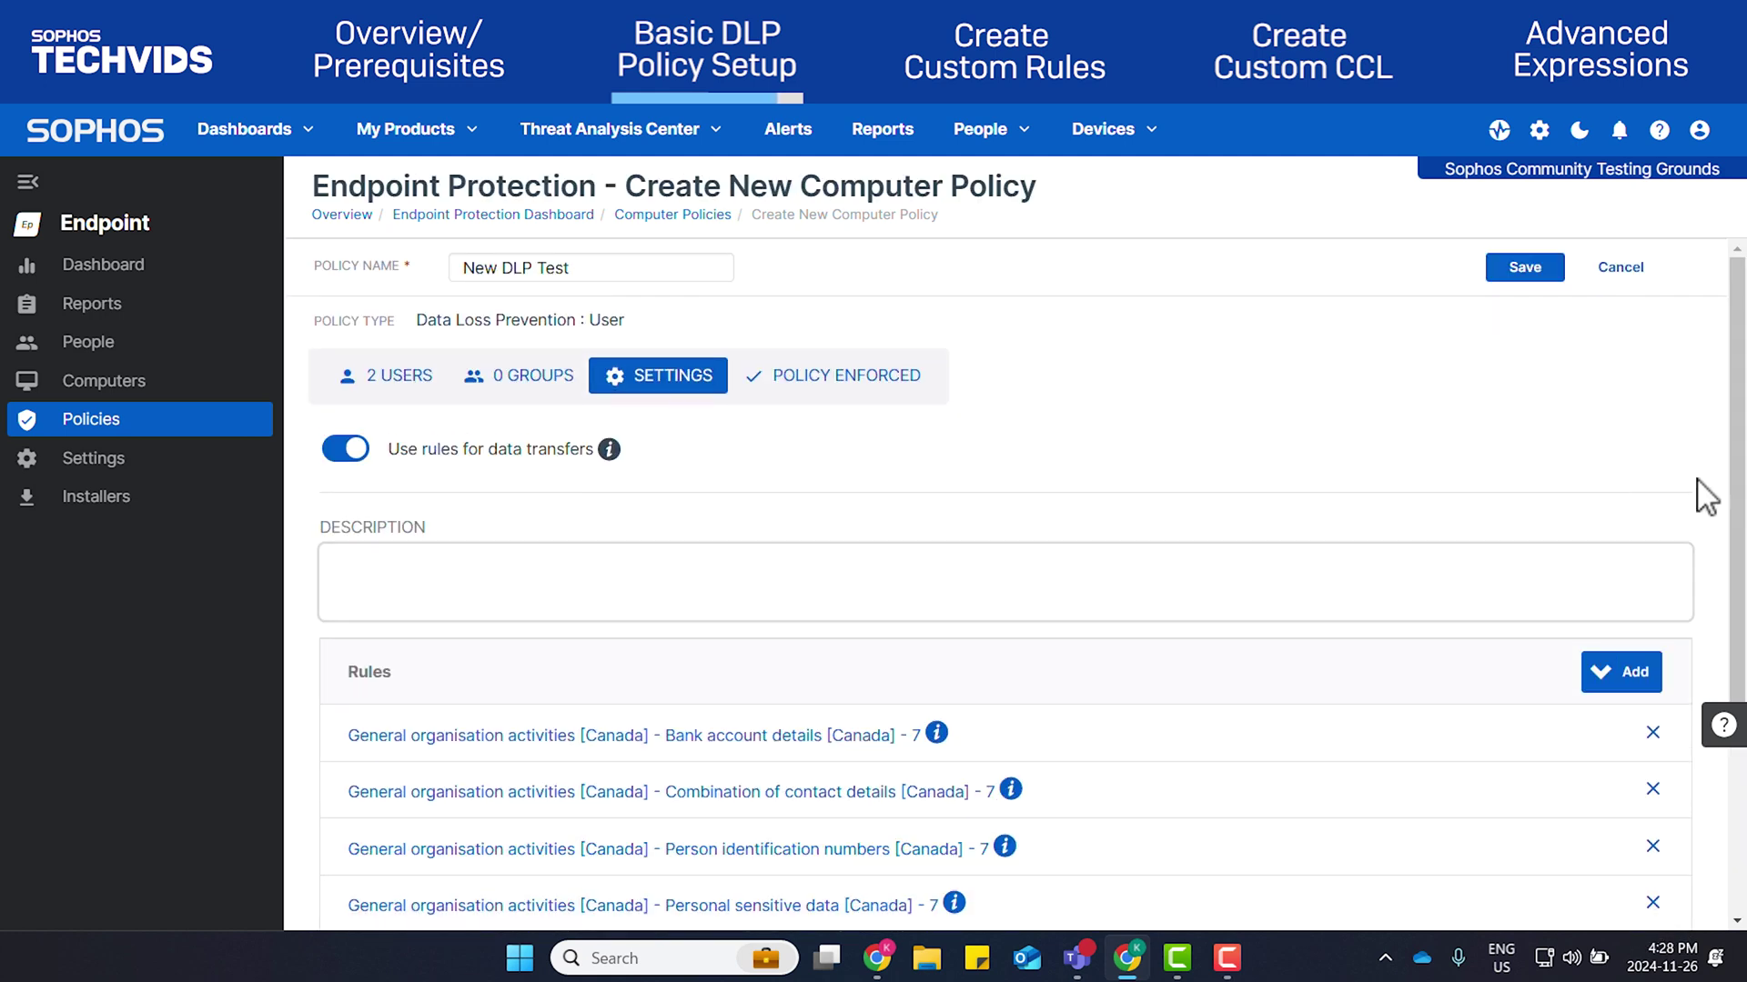
{"action": "scroll", "coordinate": [1706, 496], "scroll_direction": "down", "scroll_amount": 3}
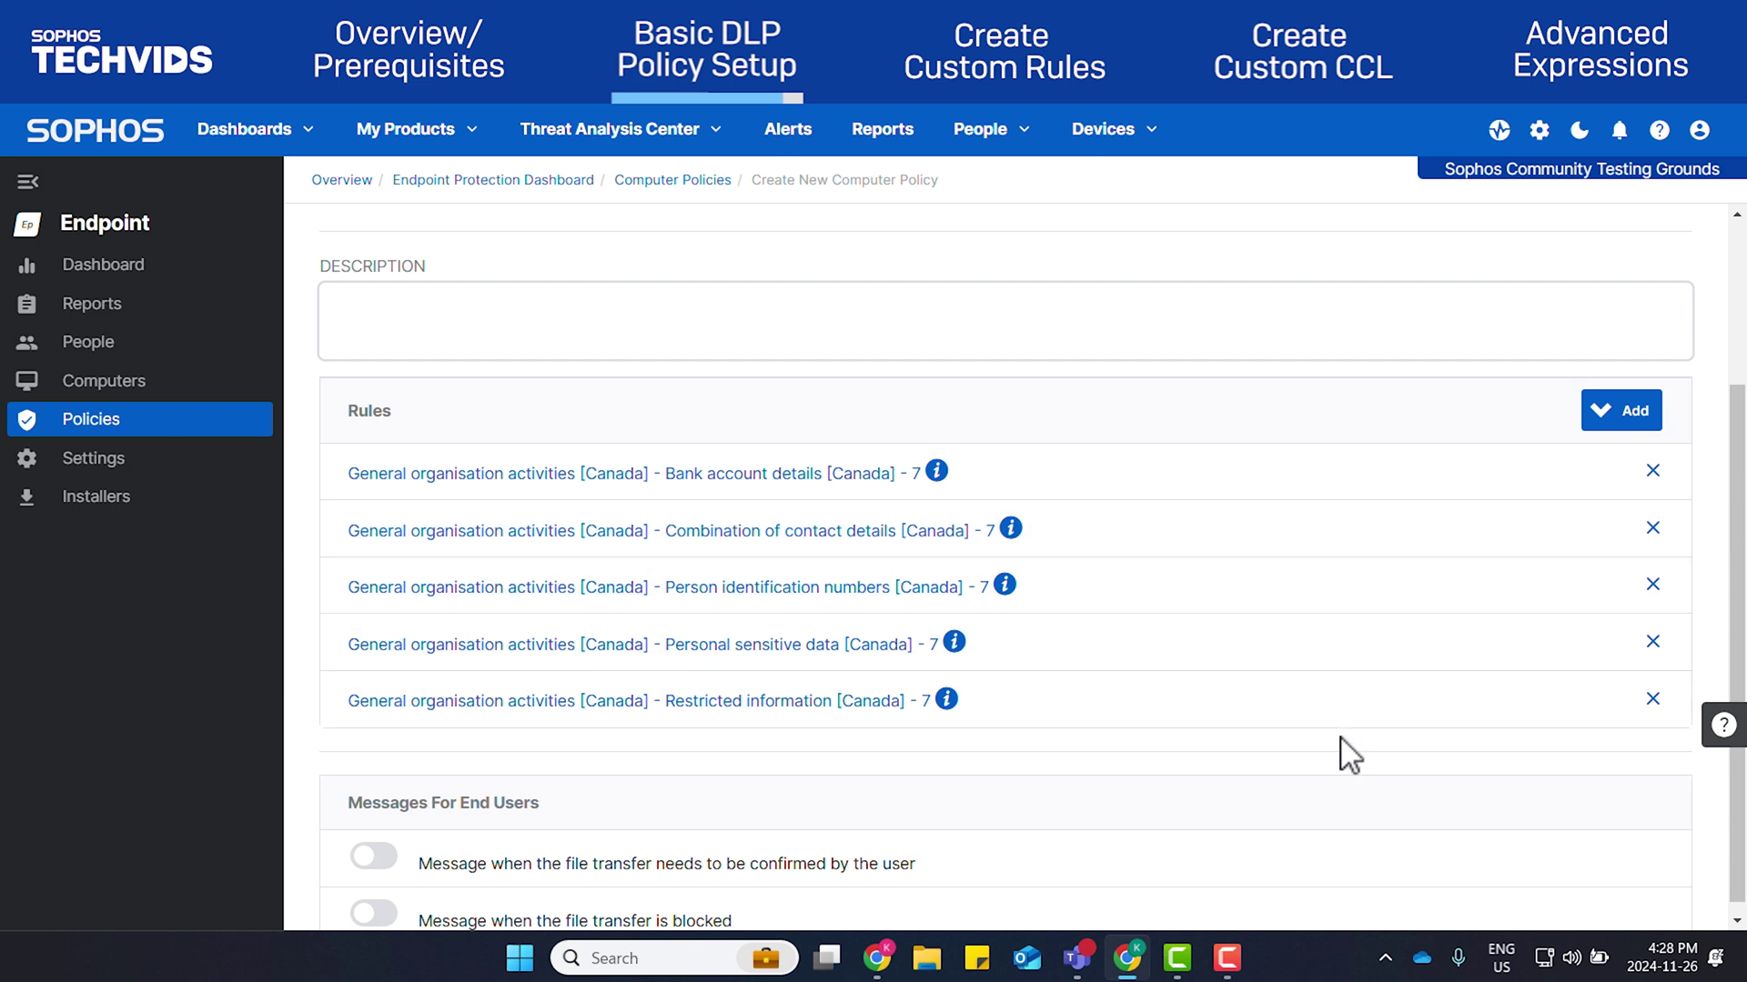
{"action": "scroll", "coordinate": [1349, 753], "scroll_direction": "down", "scroll_amount": 1}
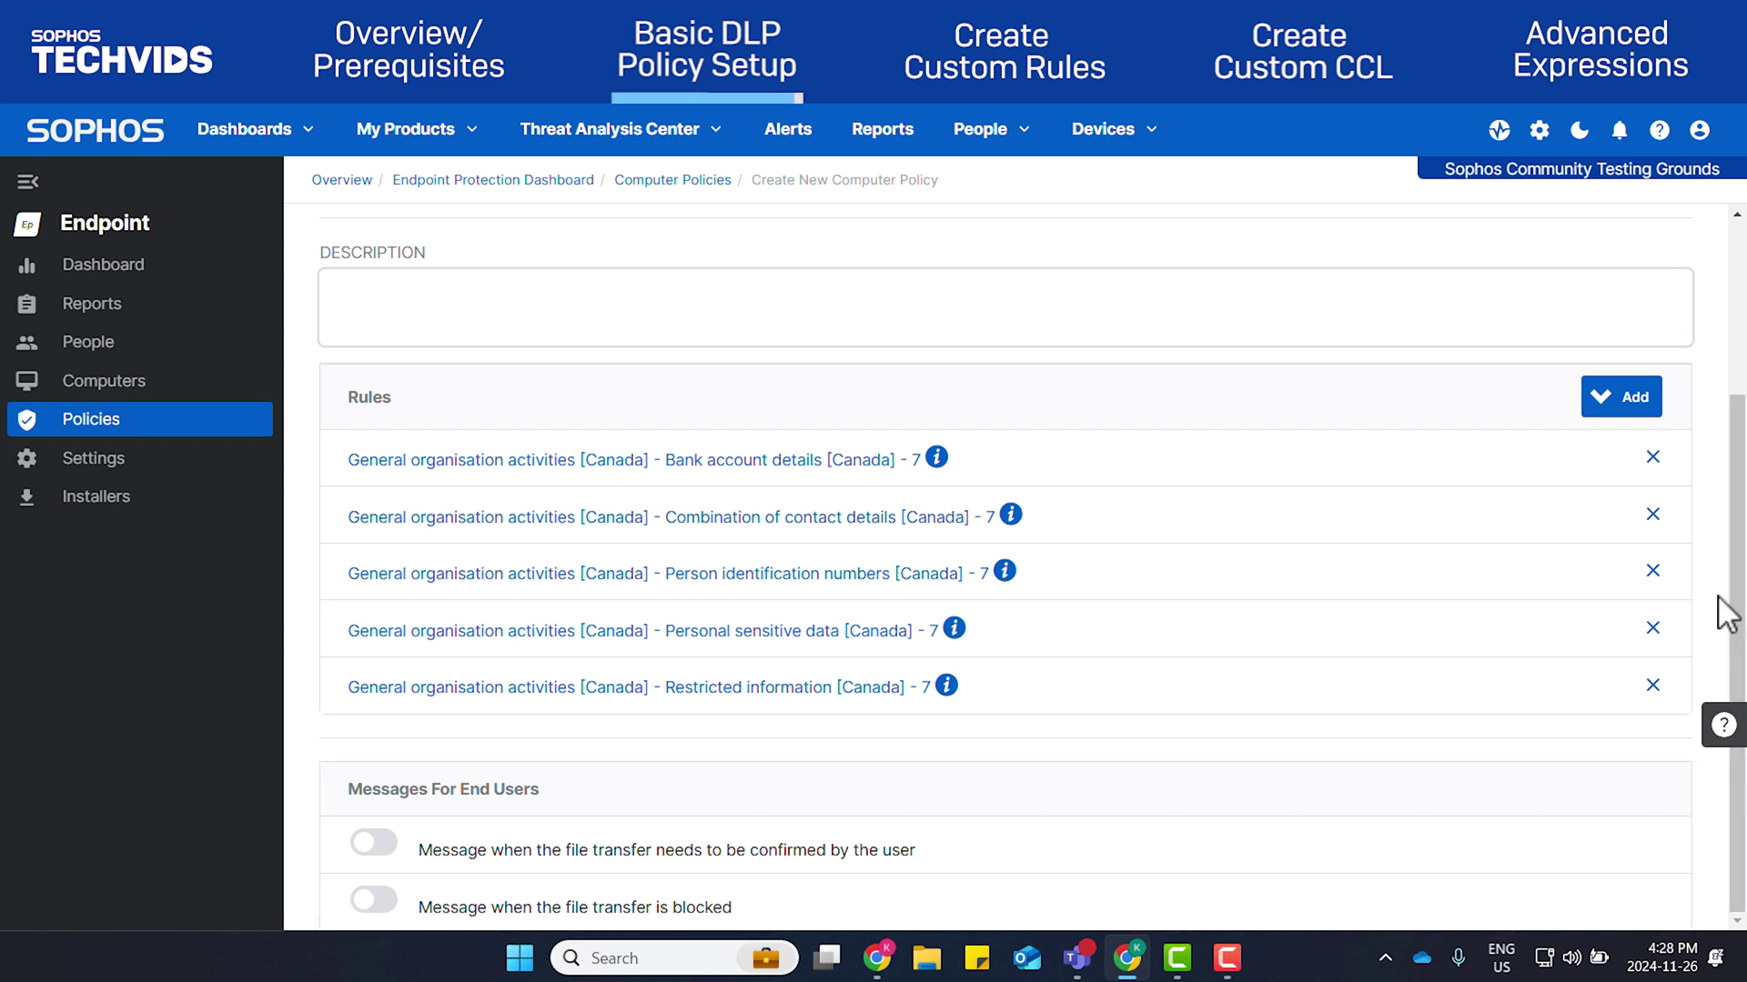
{"action": "scroll", "coordinate": [1717, 595], "scroll_direction": "up", "scroll_amount": 3}
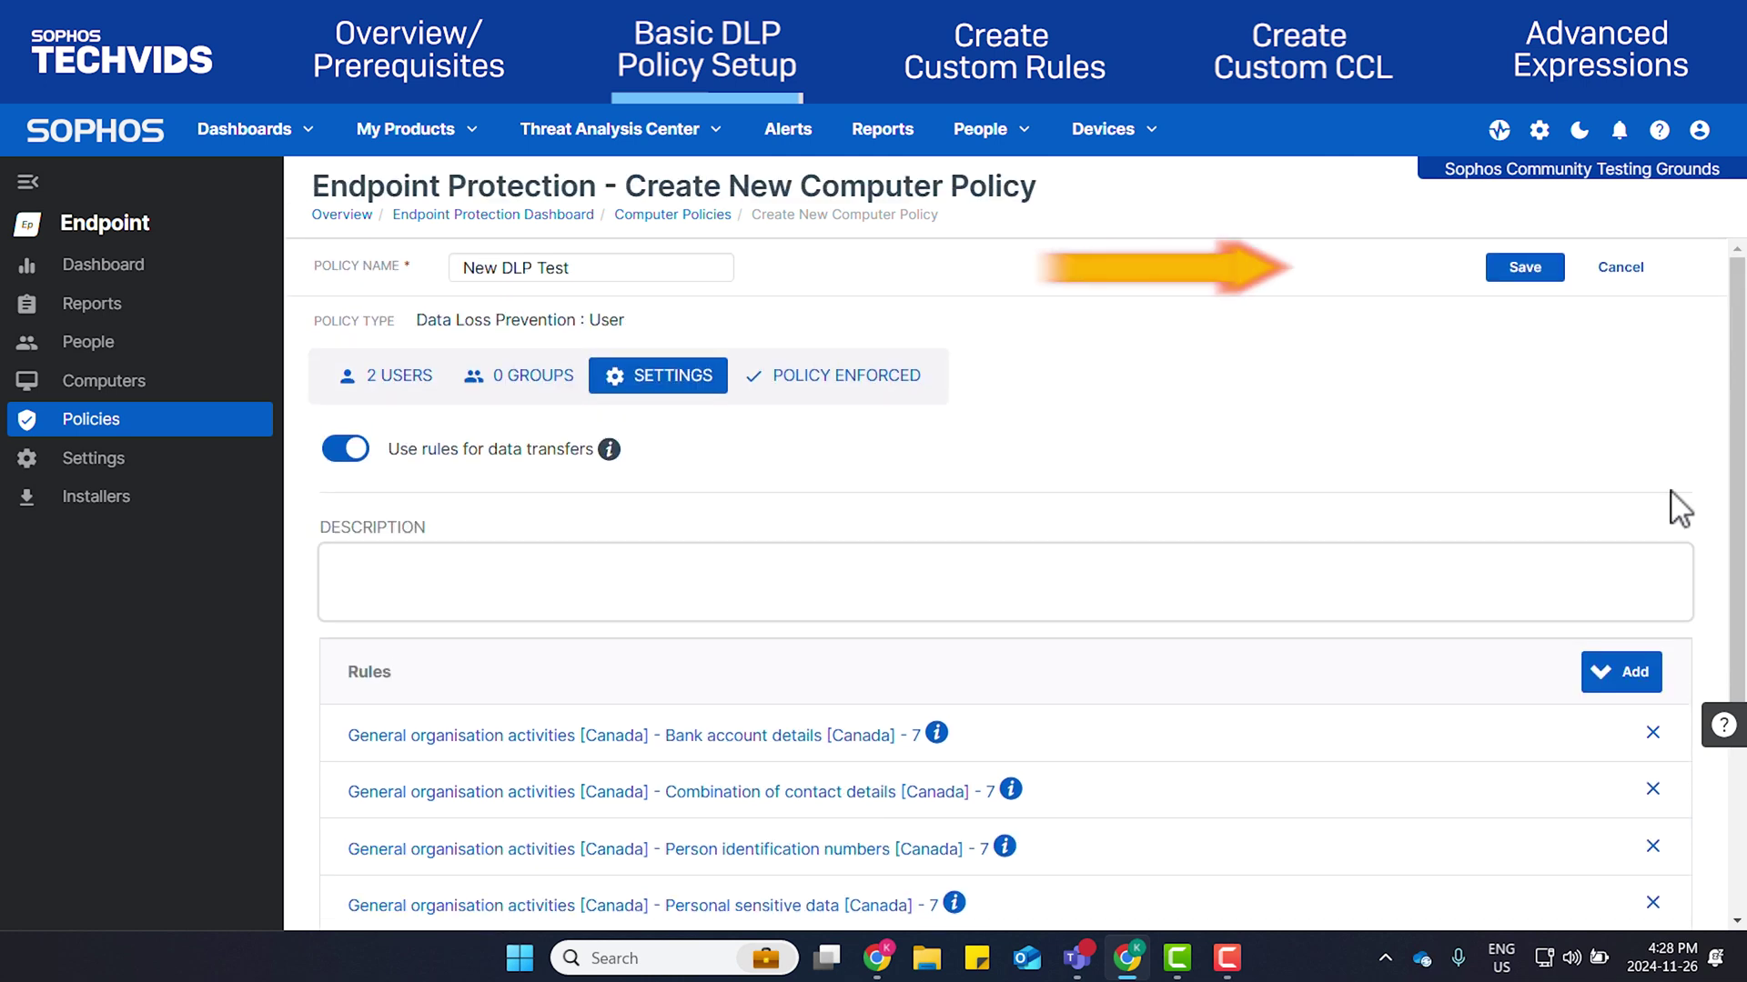
Save the New DLP Test policy and start a new rule under General Settings > Data Loss Prevention Rules
{"action": "left_click", "coordinate": [1520, 268]}
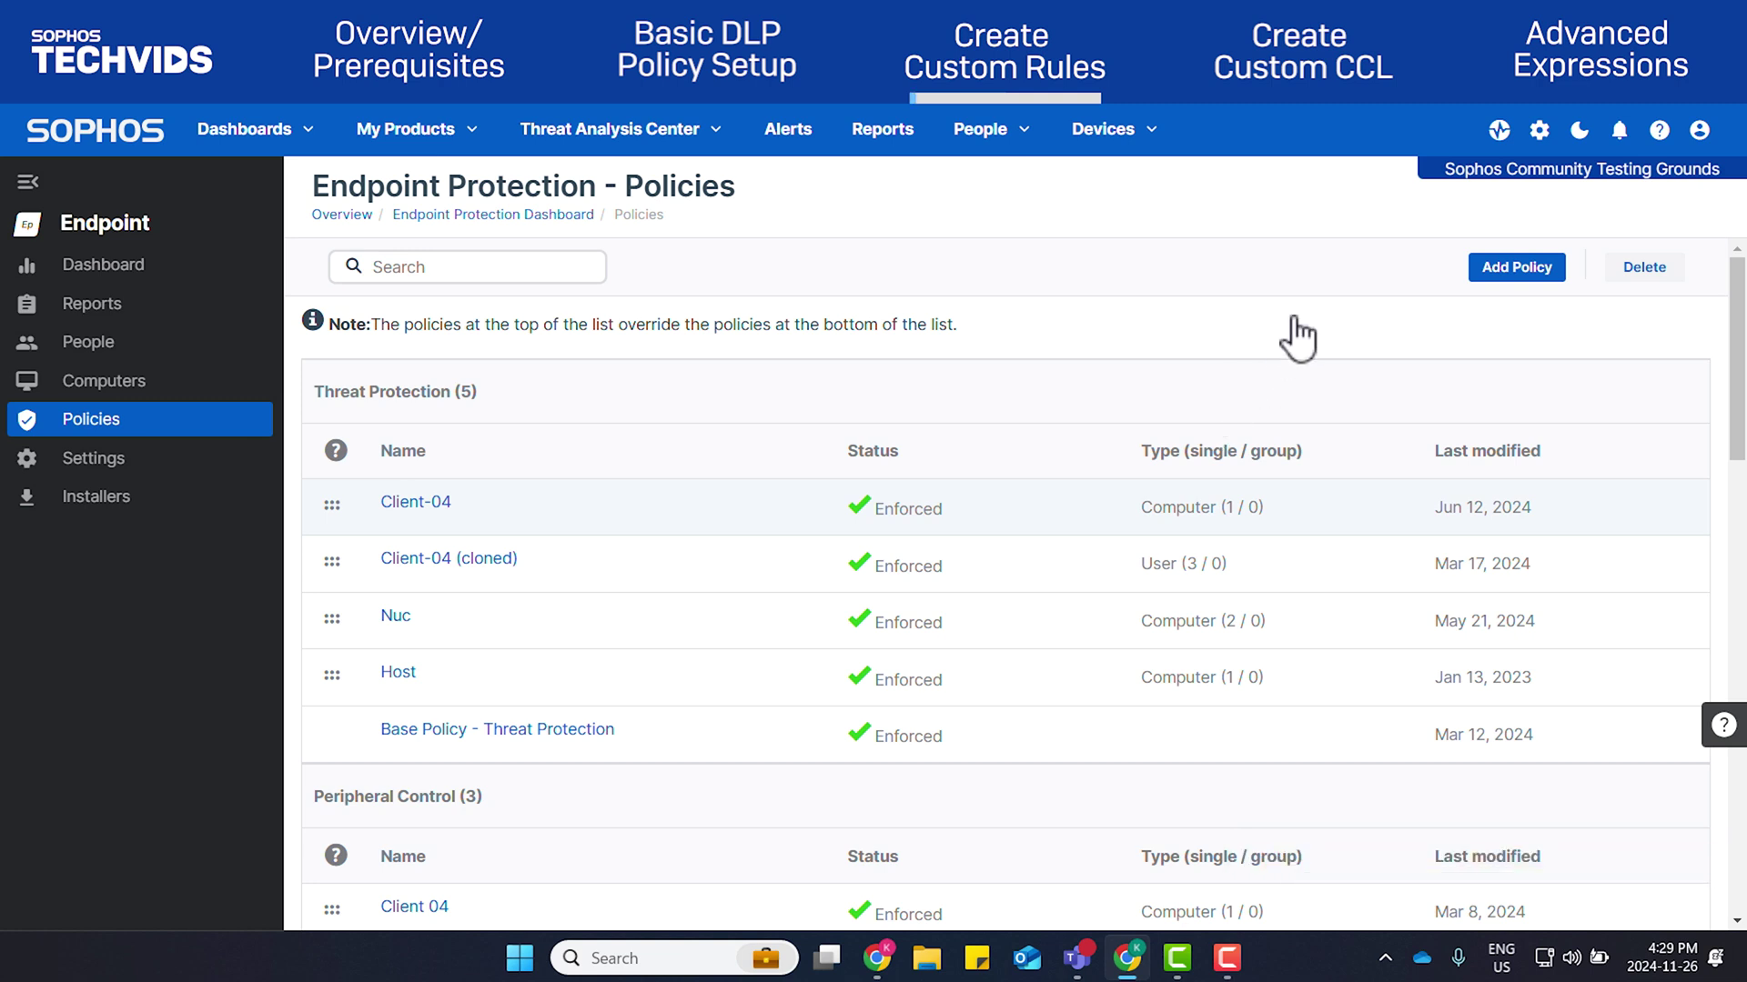
{"action": "left_click", "coordinate": [480, 135]}
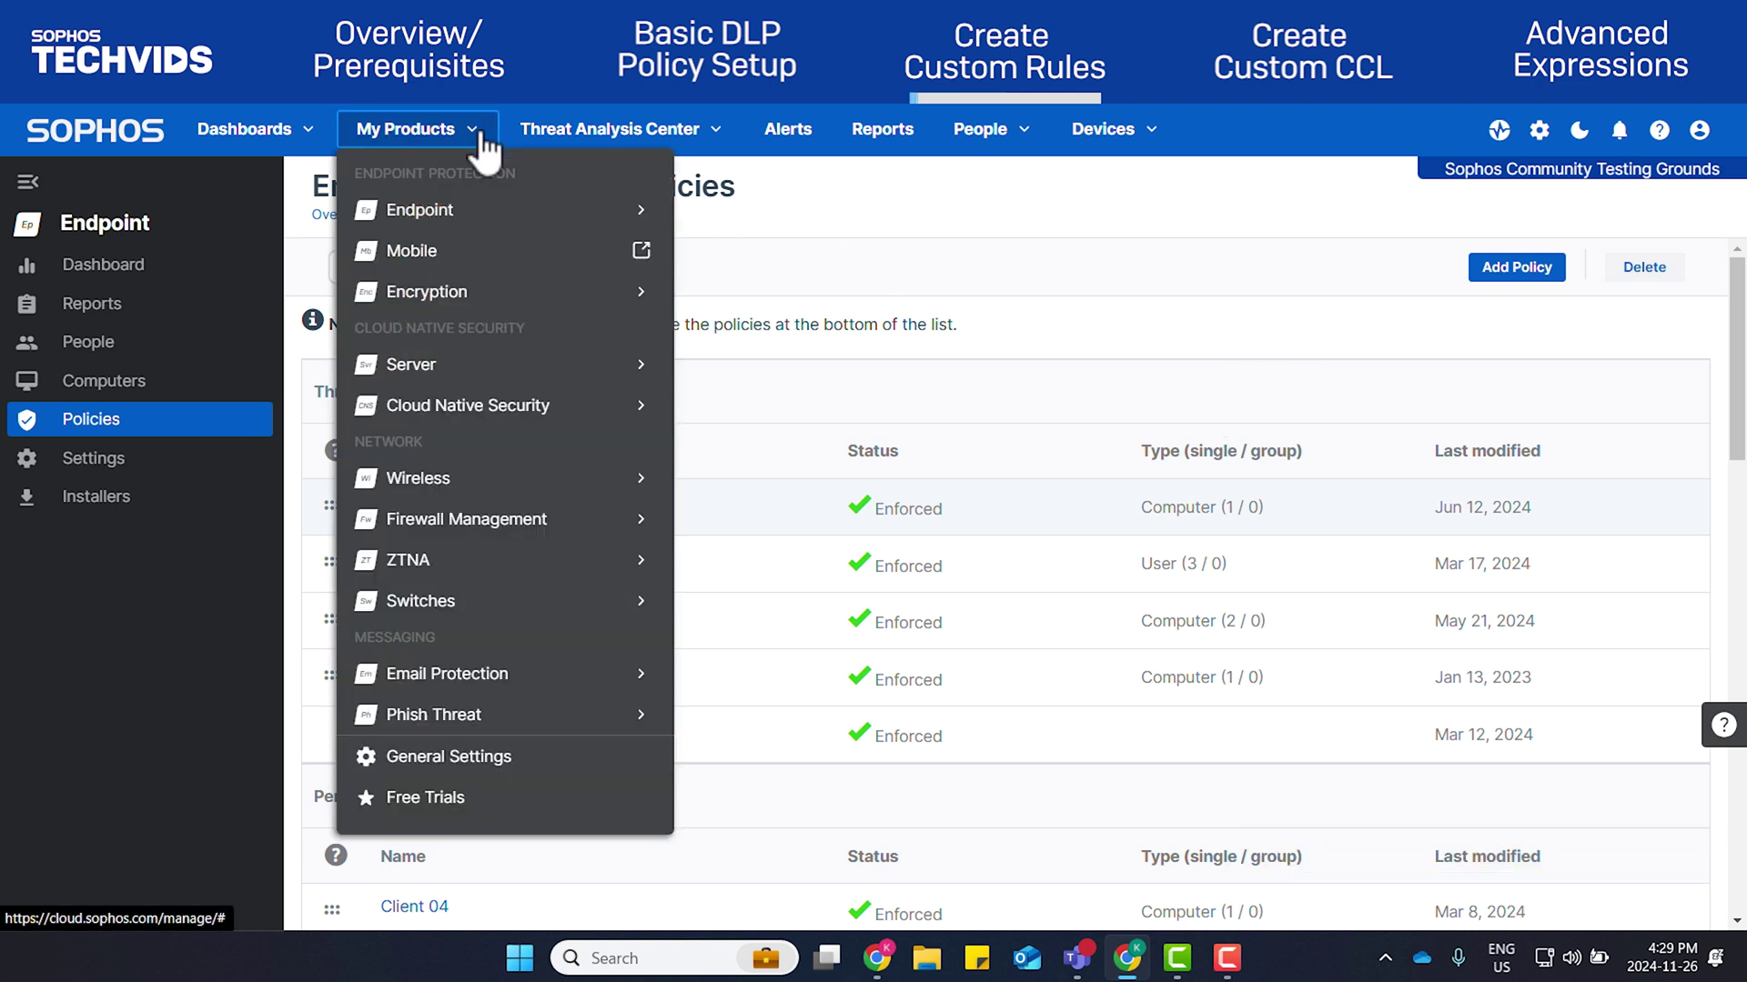
{"action": "left_click", "coordinate": [553, 759]}
{"action": "scroll", "coordinate": [1540, 624], "scroll_direction": "down", "scroll_amount": 10}
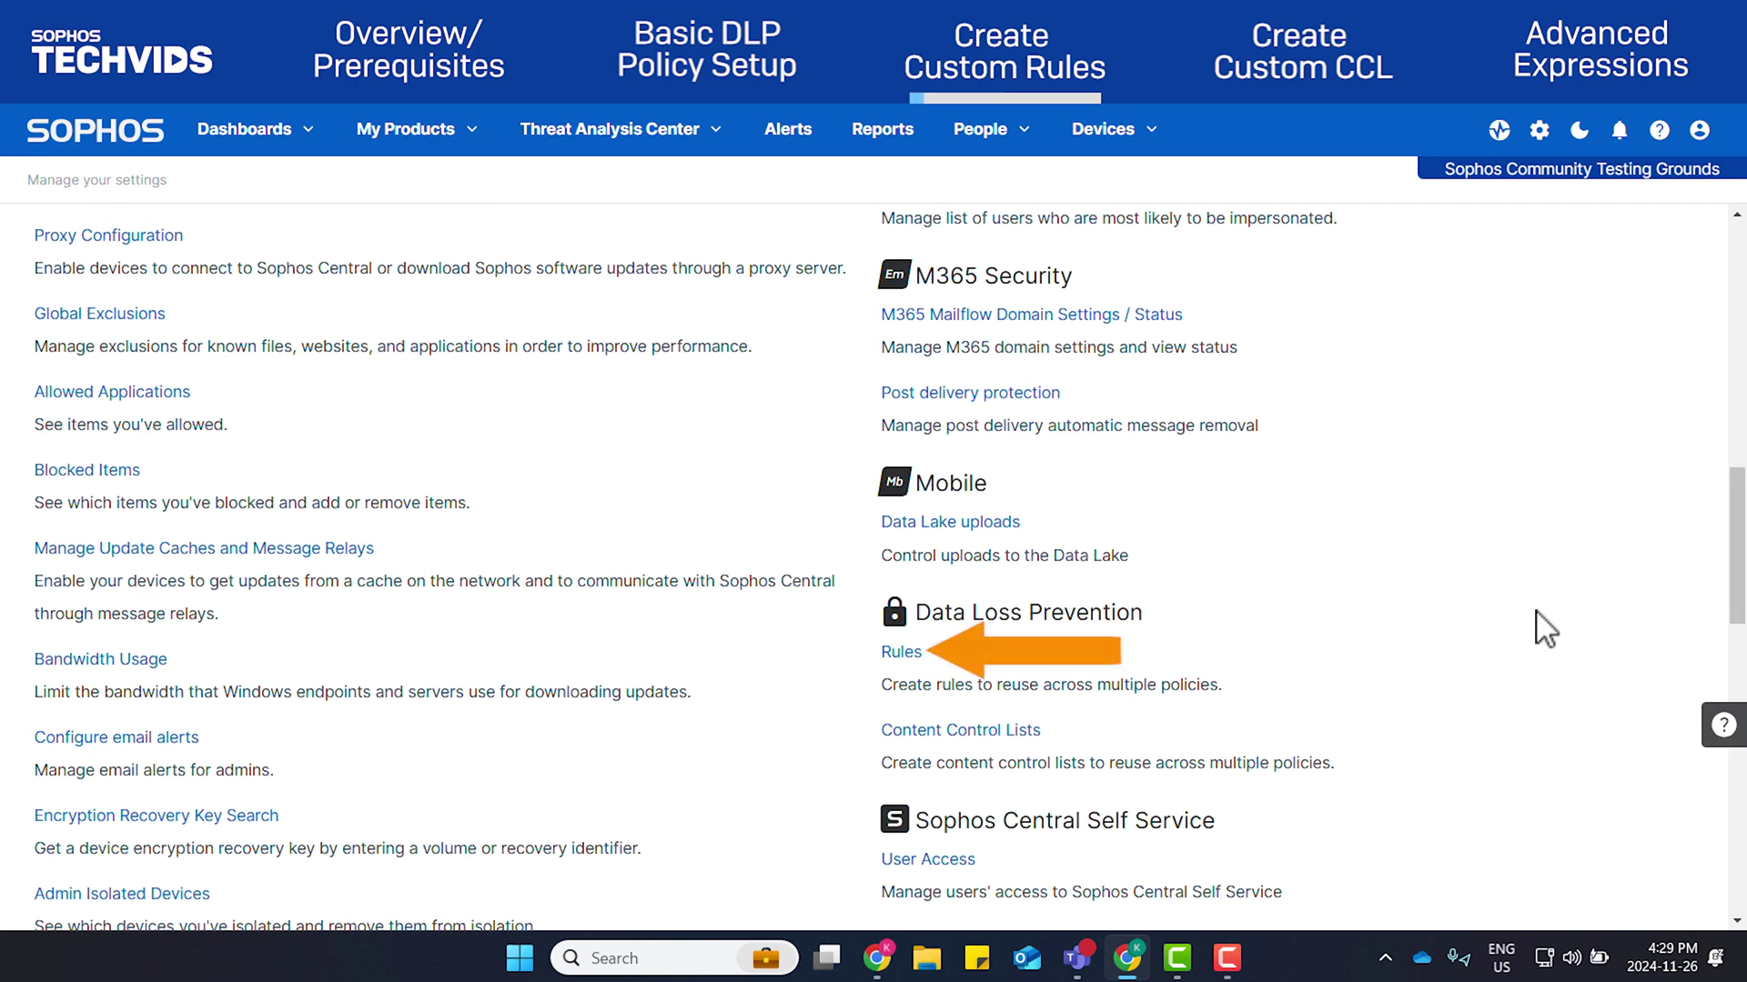
{"action": "left_click", "coordinate": [902, 651]}
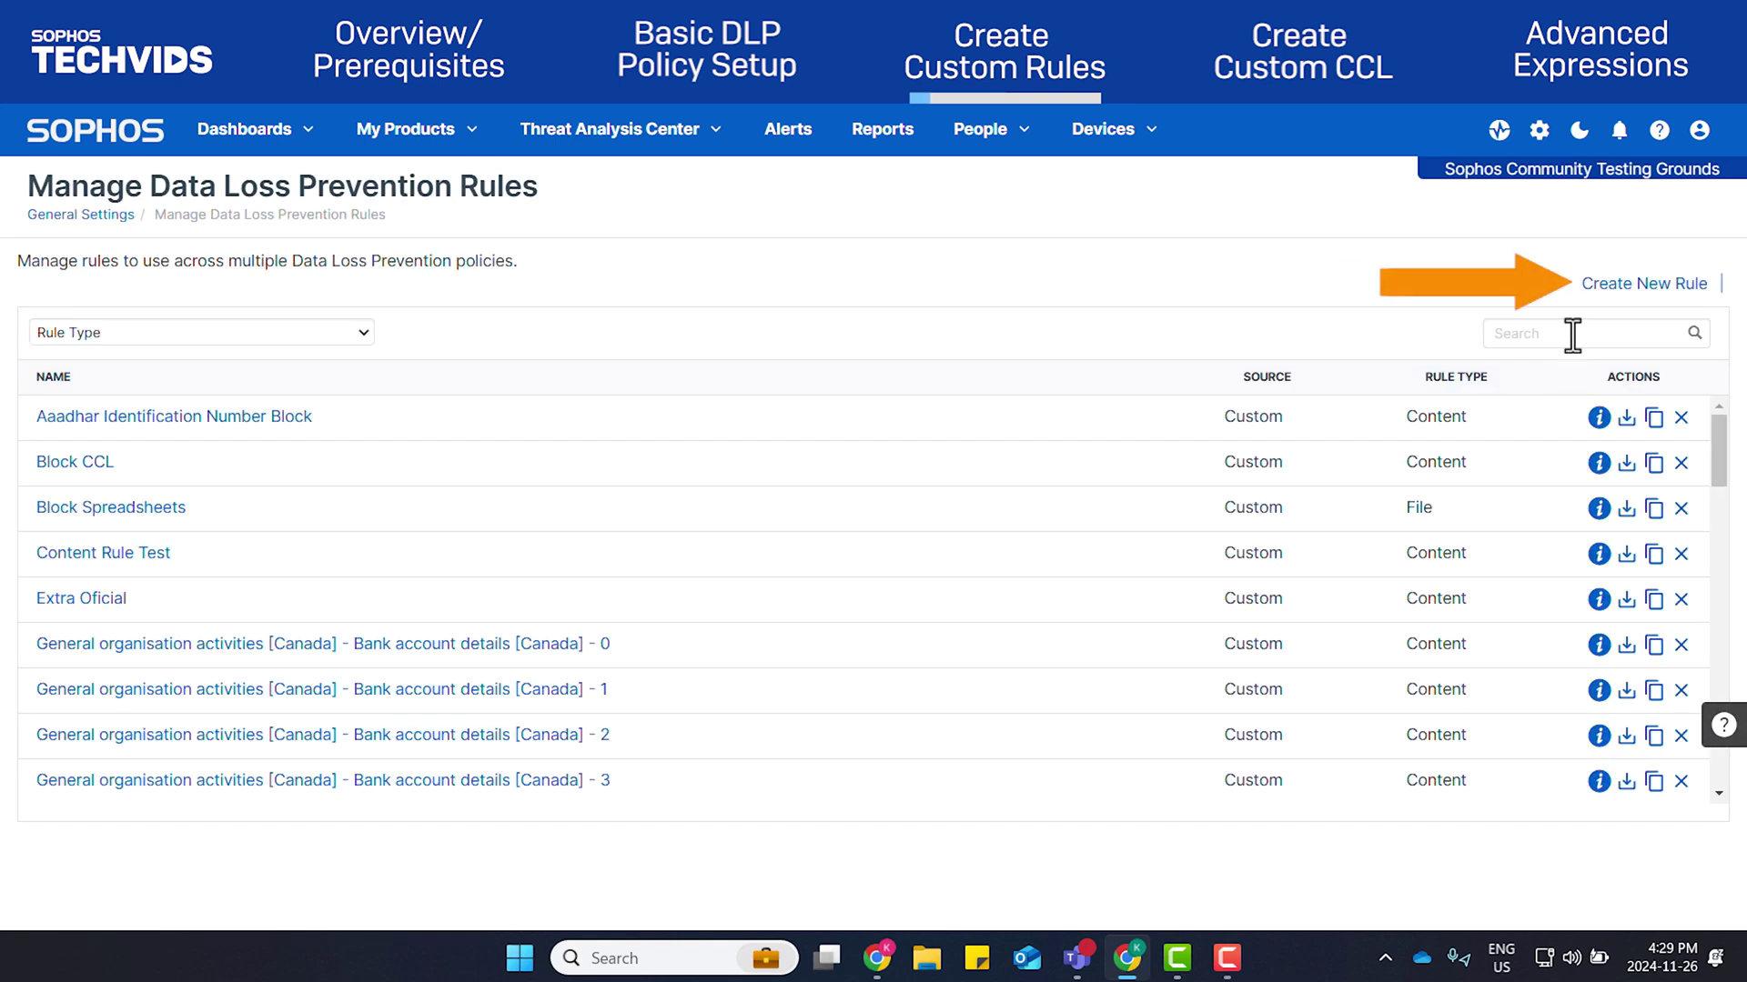
{"action": "left_click", "coordinate": [1628, 288]}
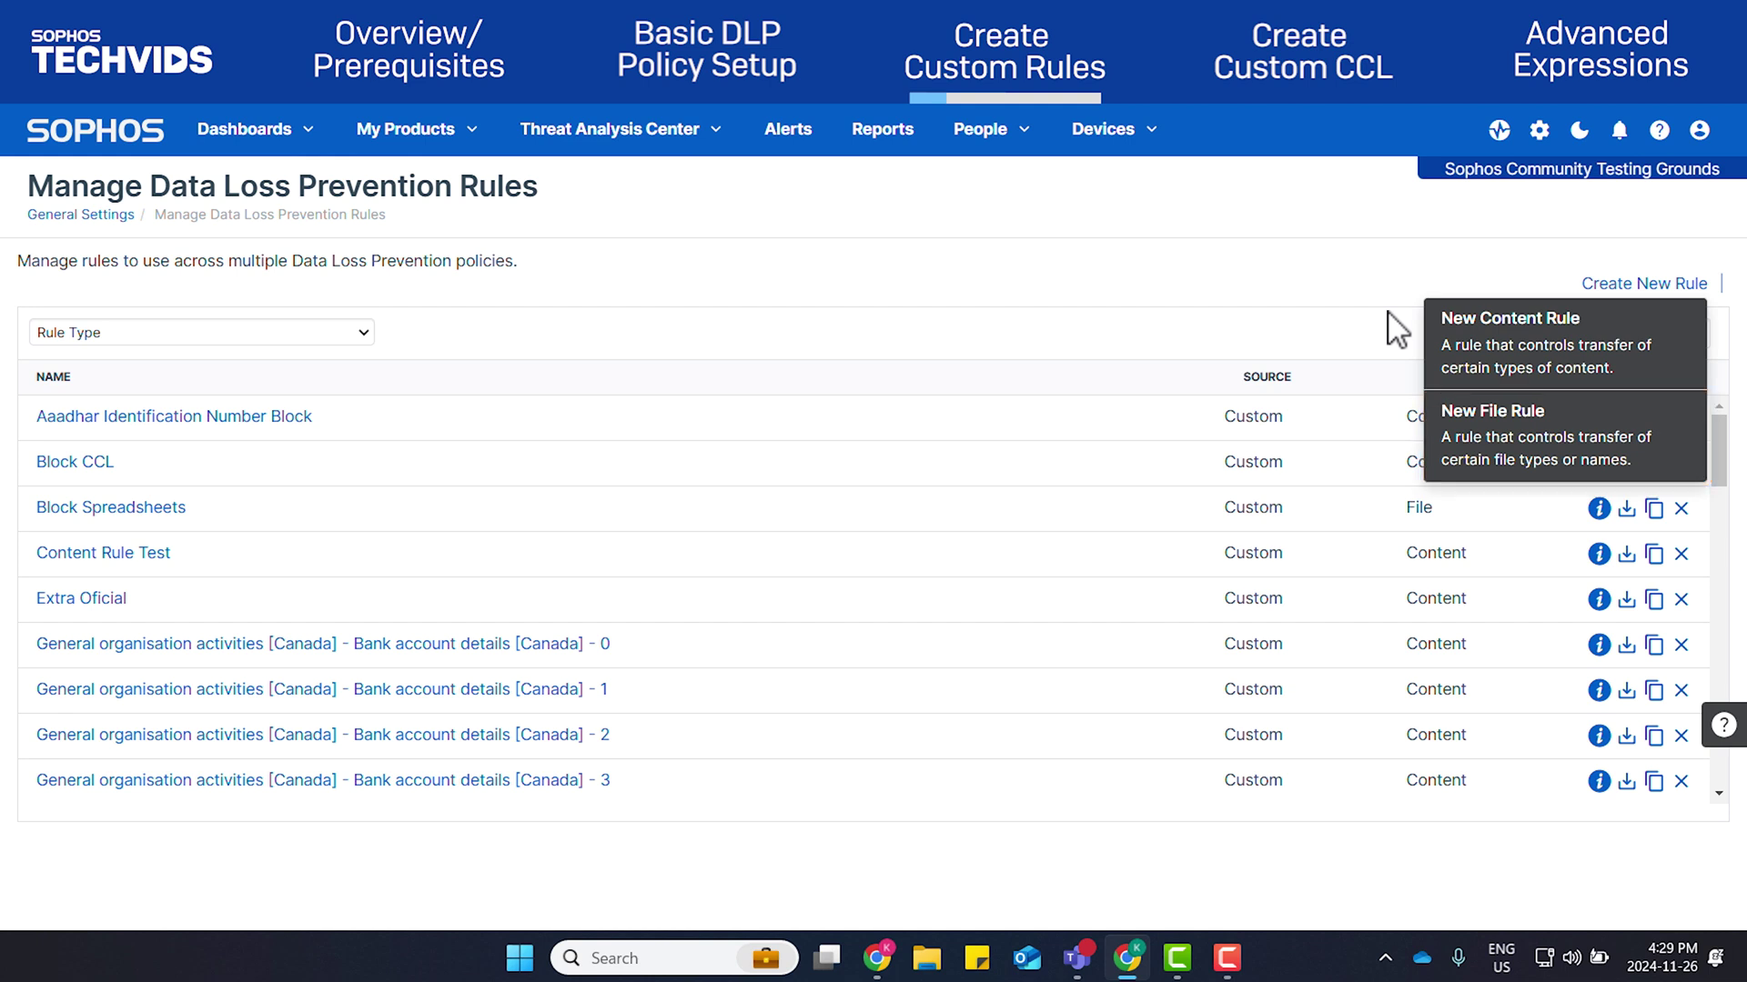
Create a new content rule called 'Content Rule Test' with email alerts switched on
{"action": "left_click", "coordinate": [1677, 357]}
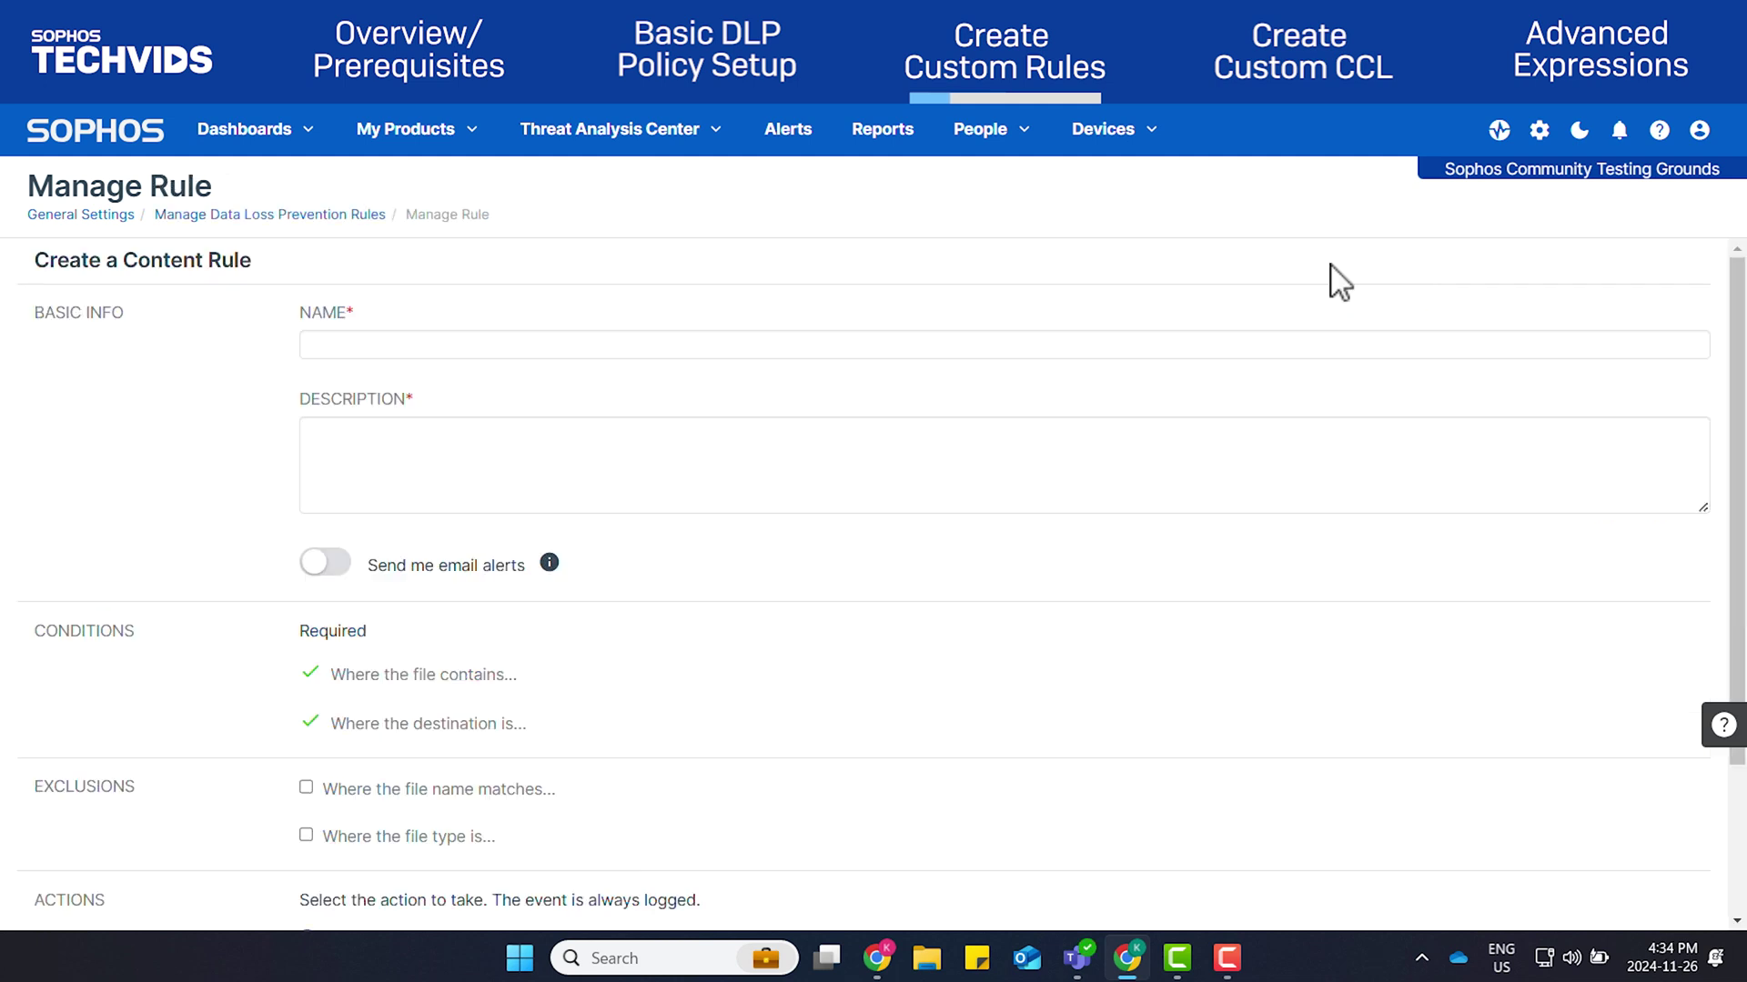
{"action": "left_click", "coordinate": [955, 344]}
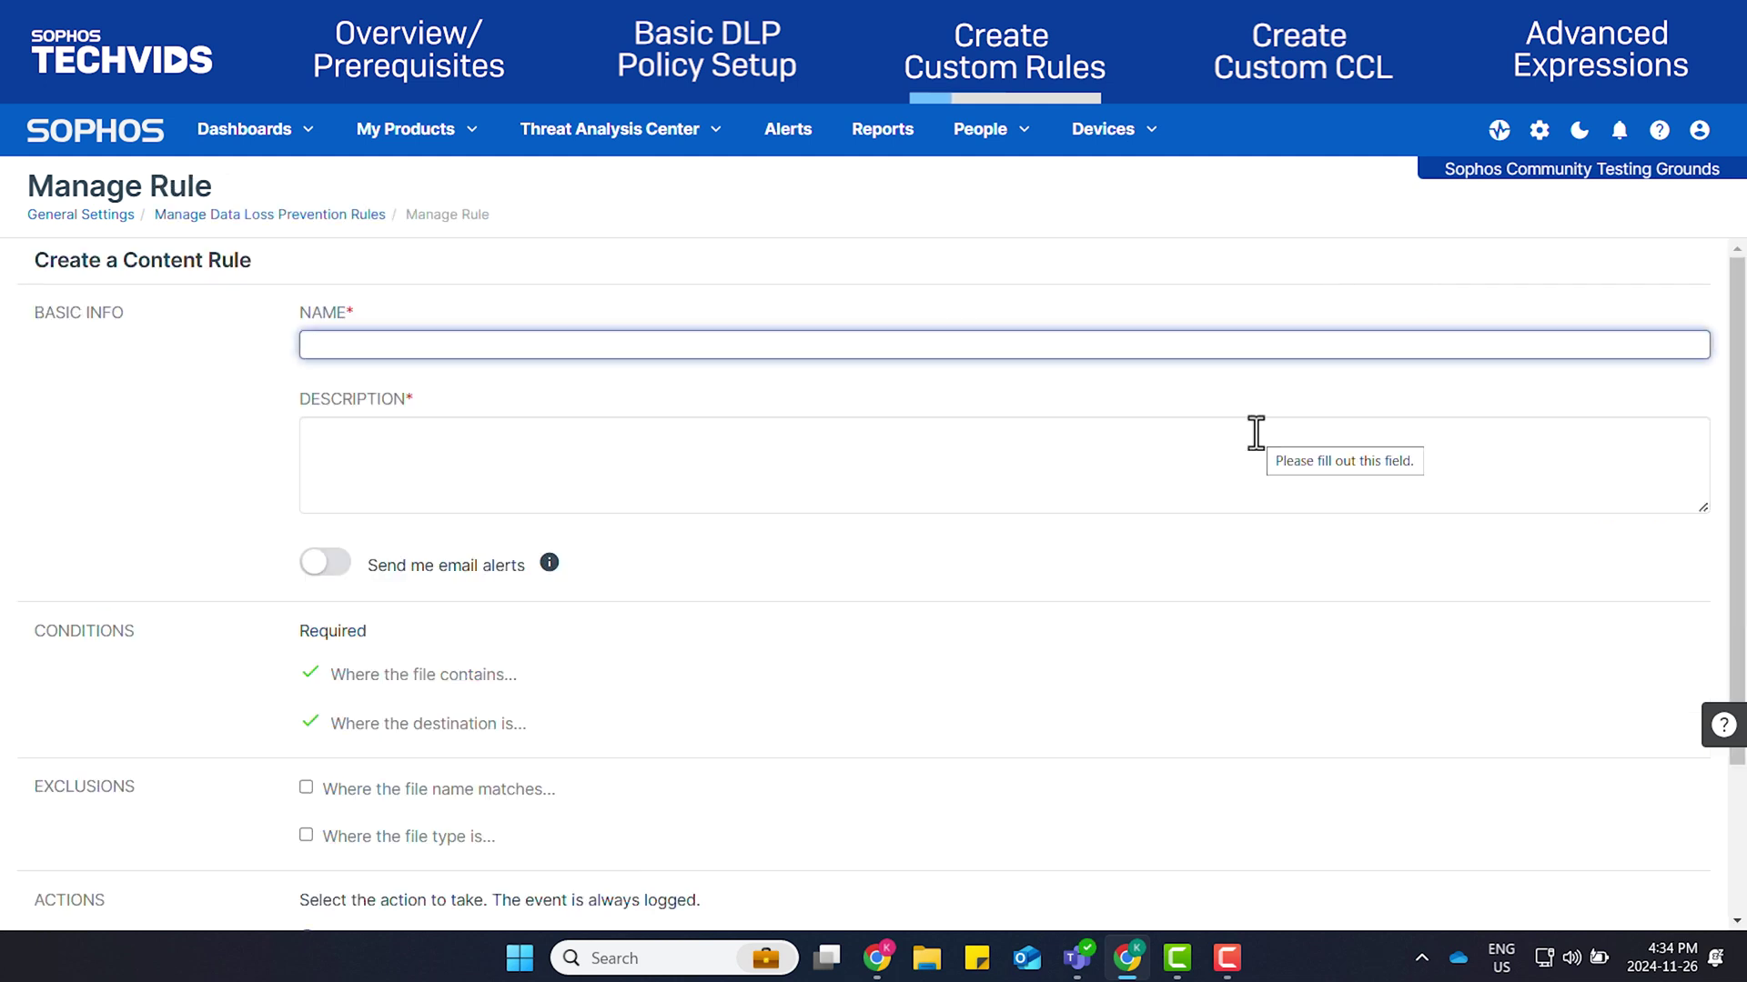
{"action": "type", "text": "Content Rule T"}
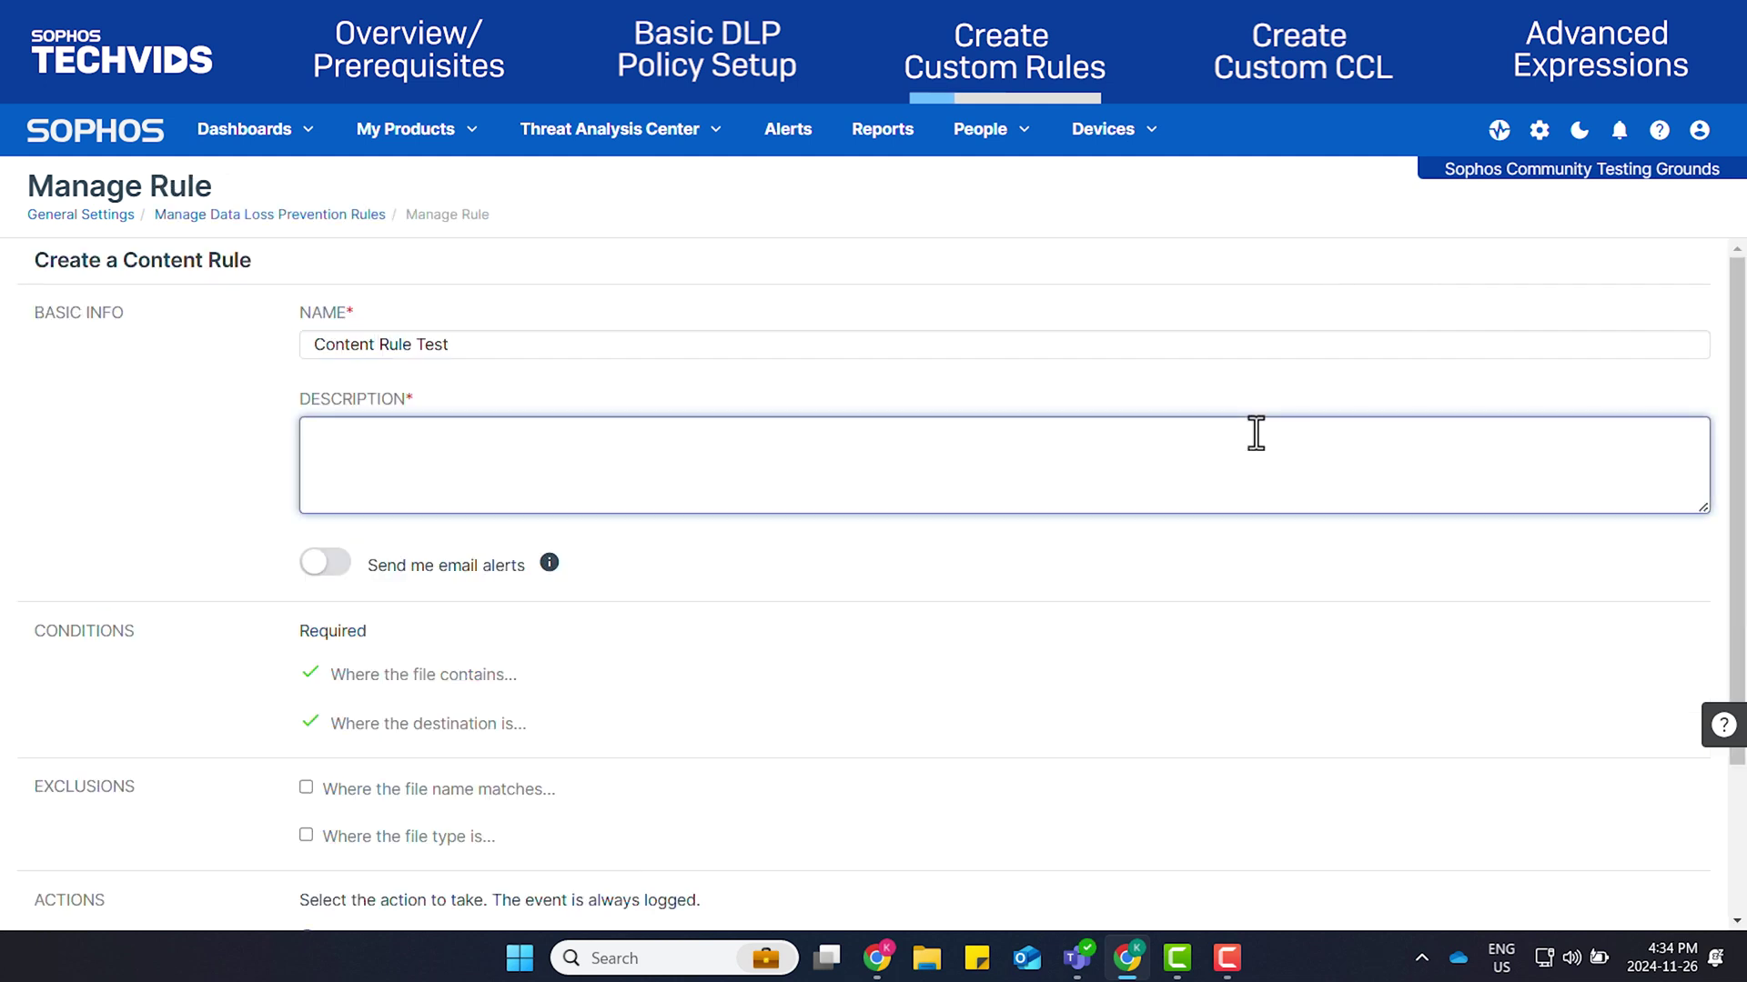
{"action": "type", "text": "est"}
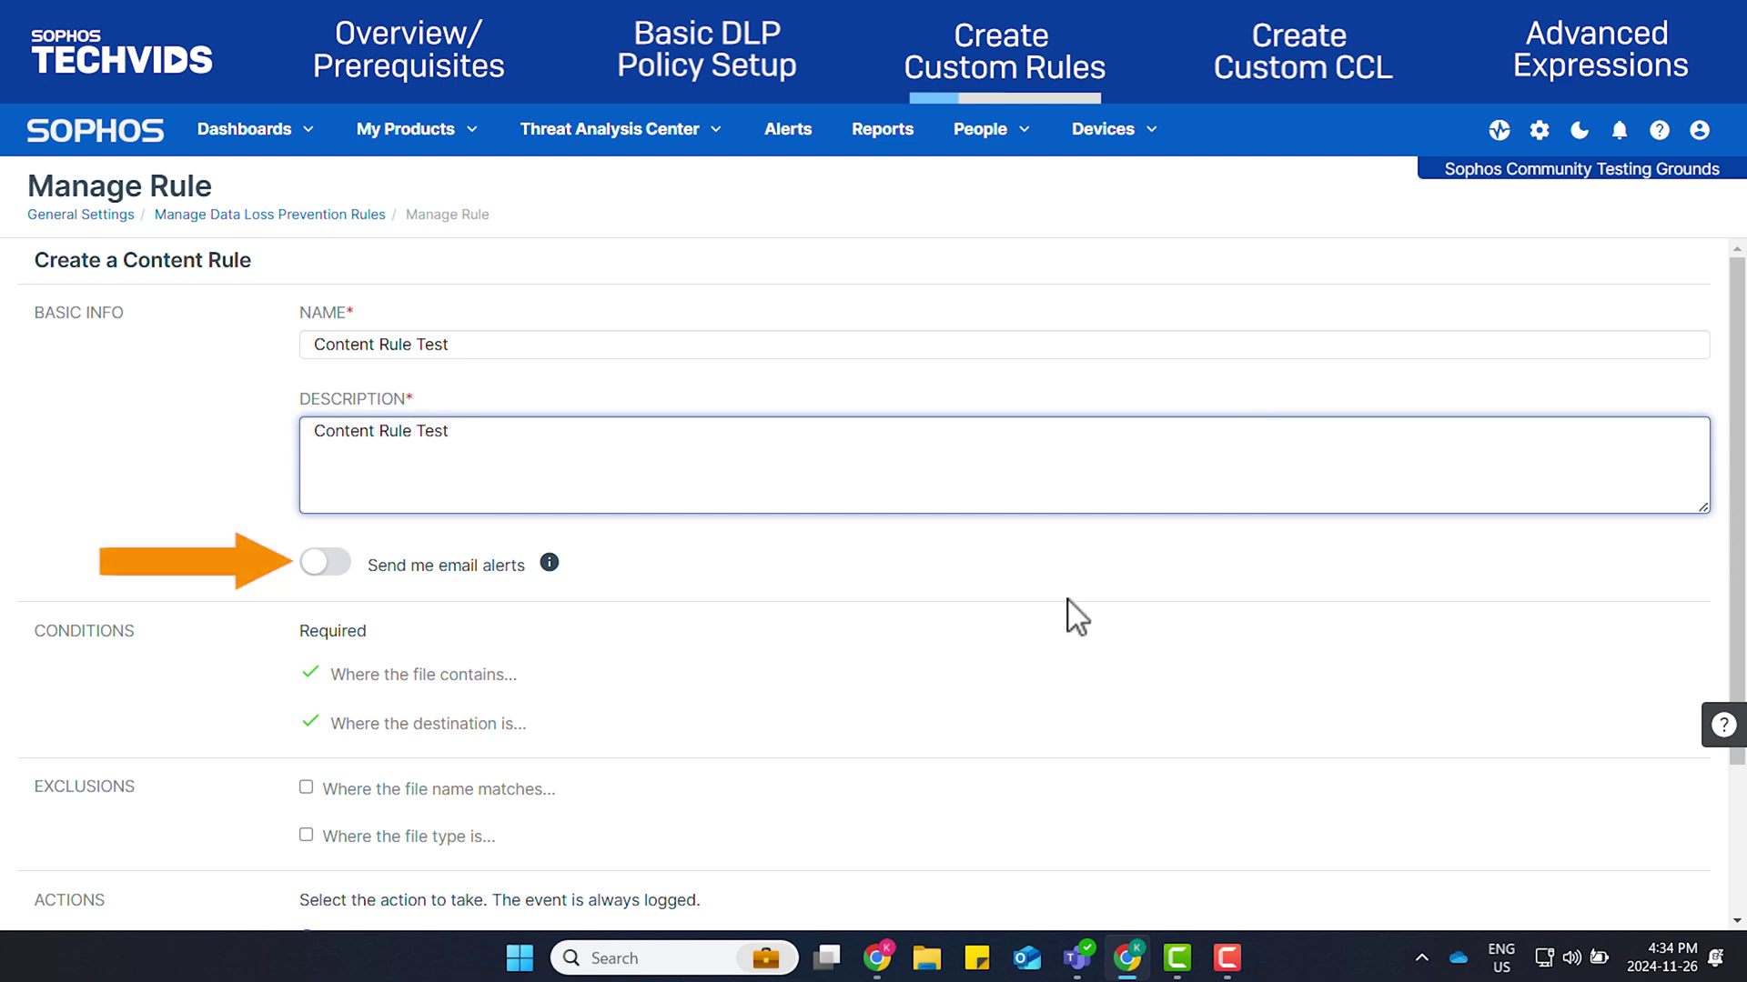
{"action": "left_click", "coordinate": [305, 567]}
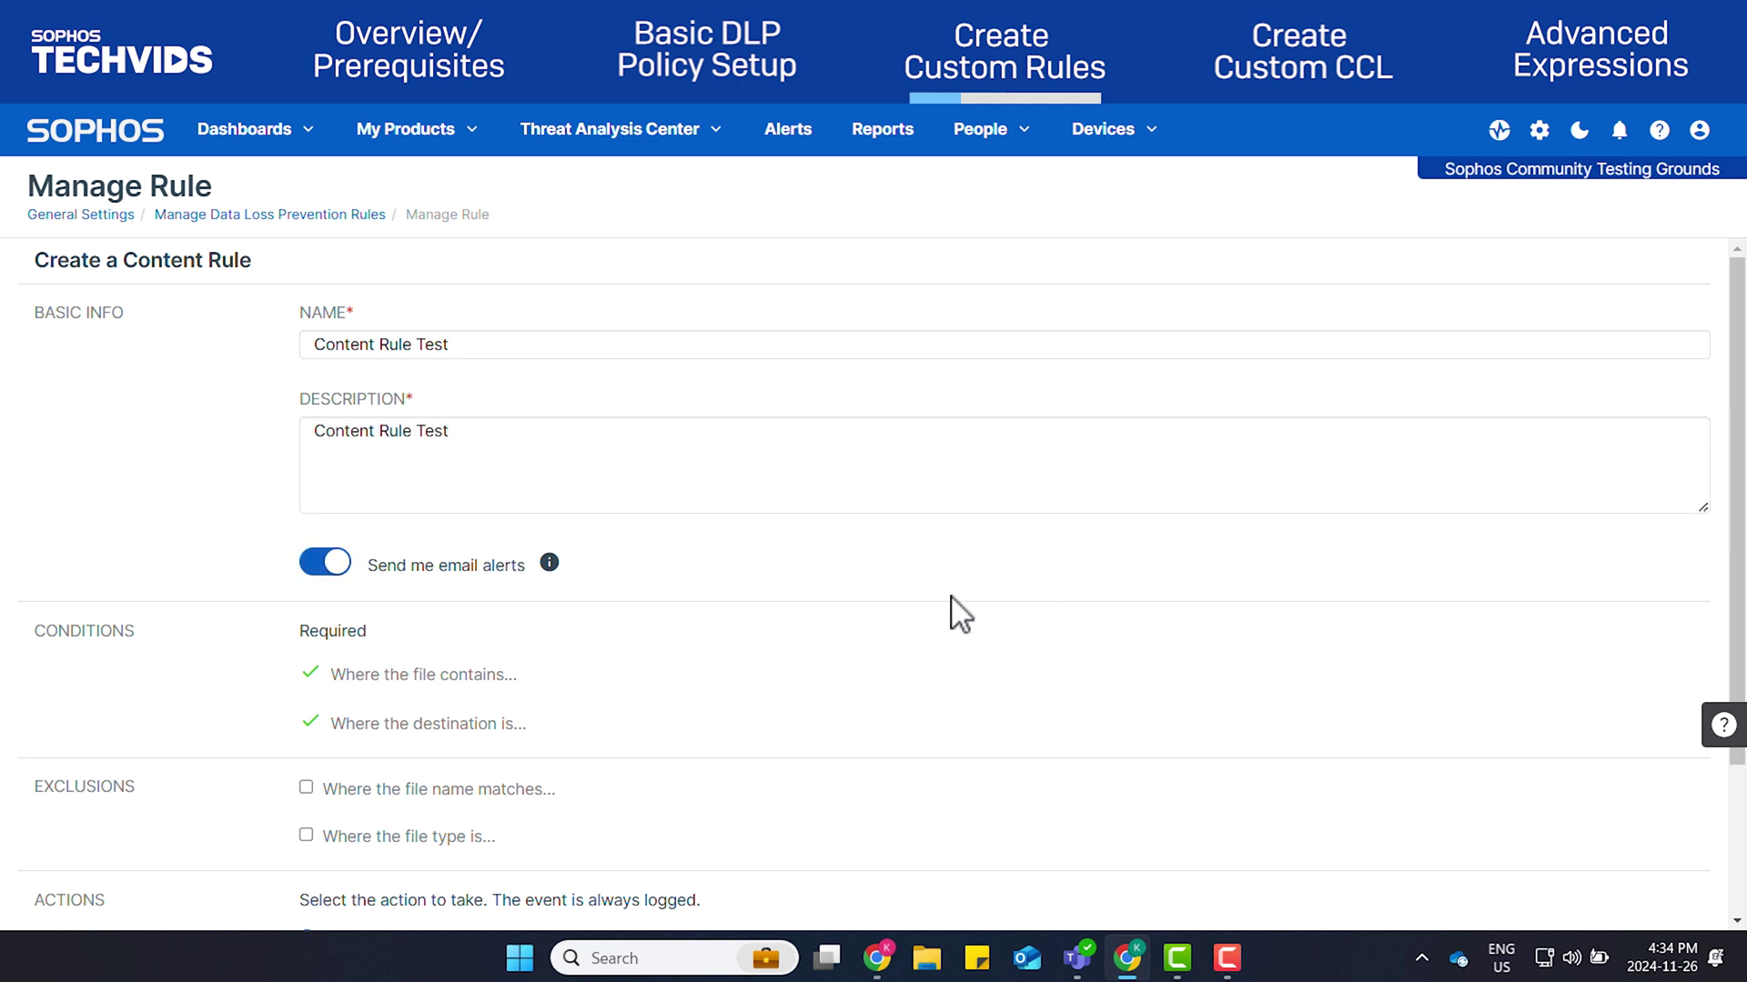
{"action": "scroll", "coordinate": [1151, 596], "scroll_direction": "down", "scroll_amount": 2}
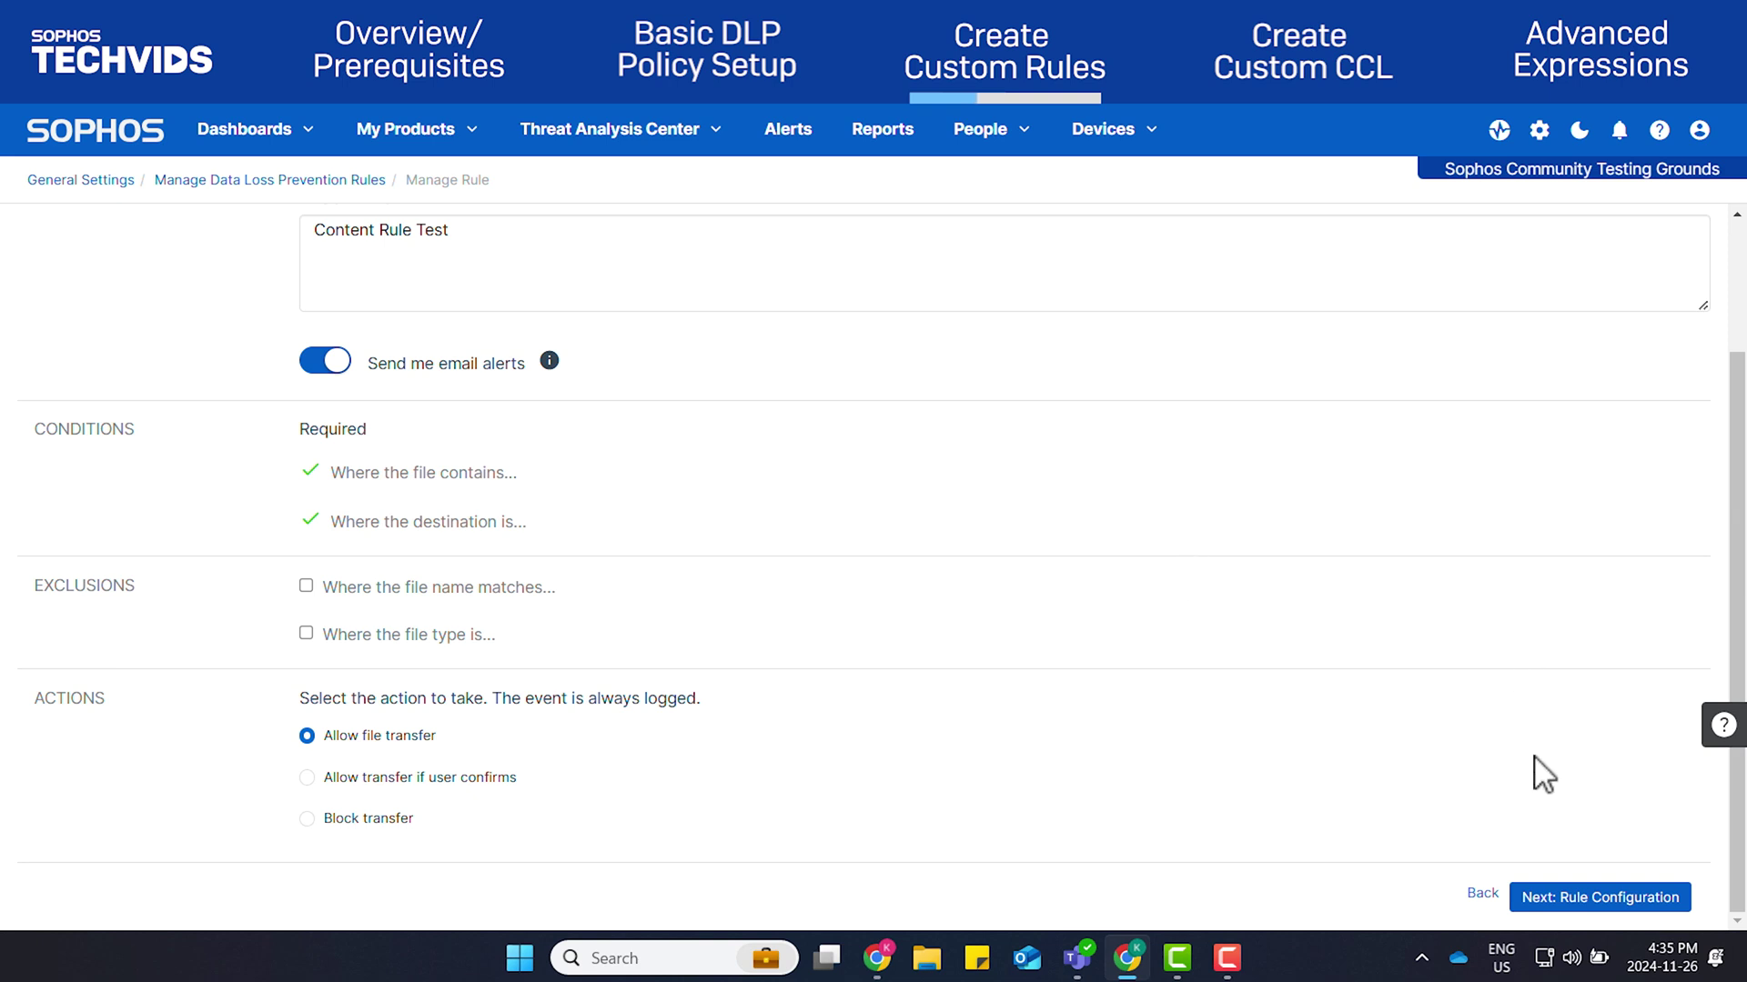
Go to the rule conditions, expand File Contains, and browse the region, source and type filters
{"action": "left_click", "coordinate": [1587, 899]}
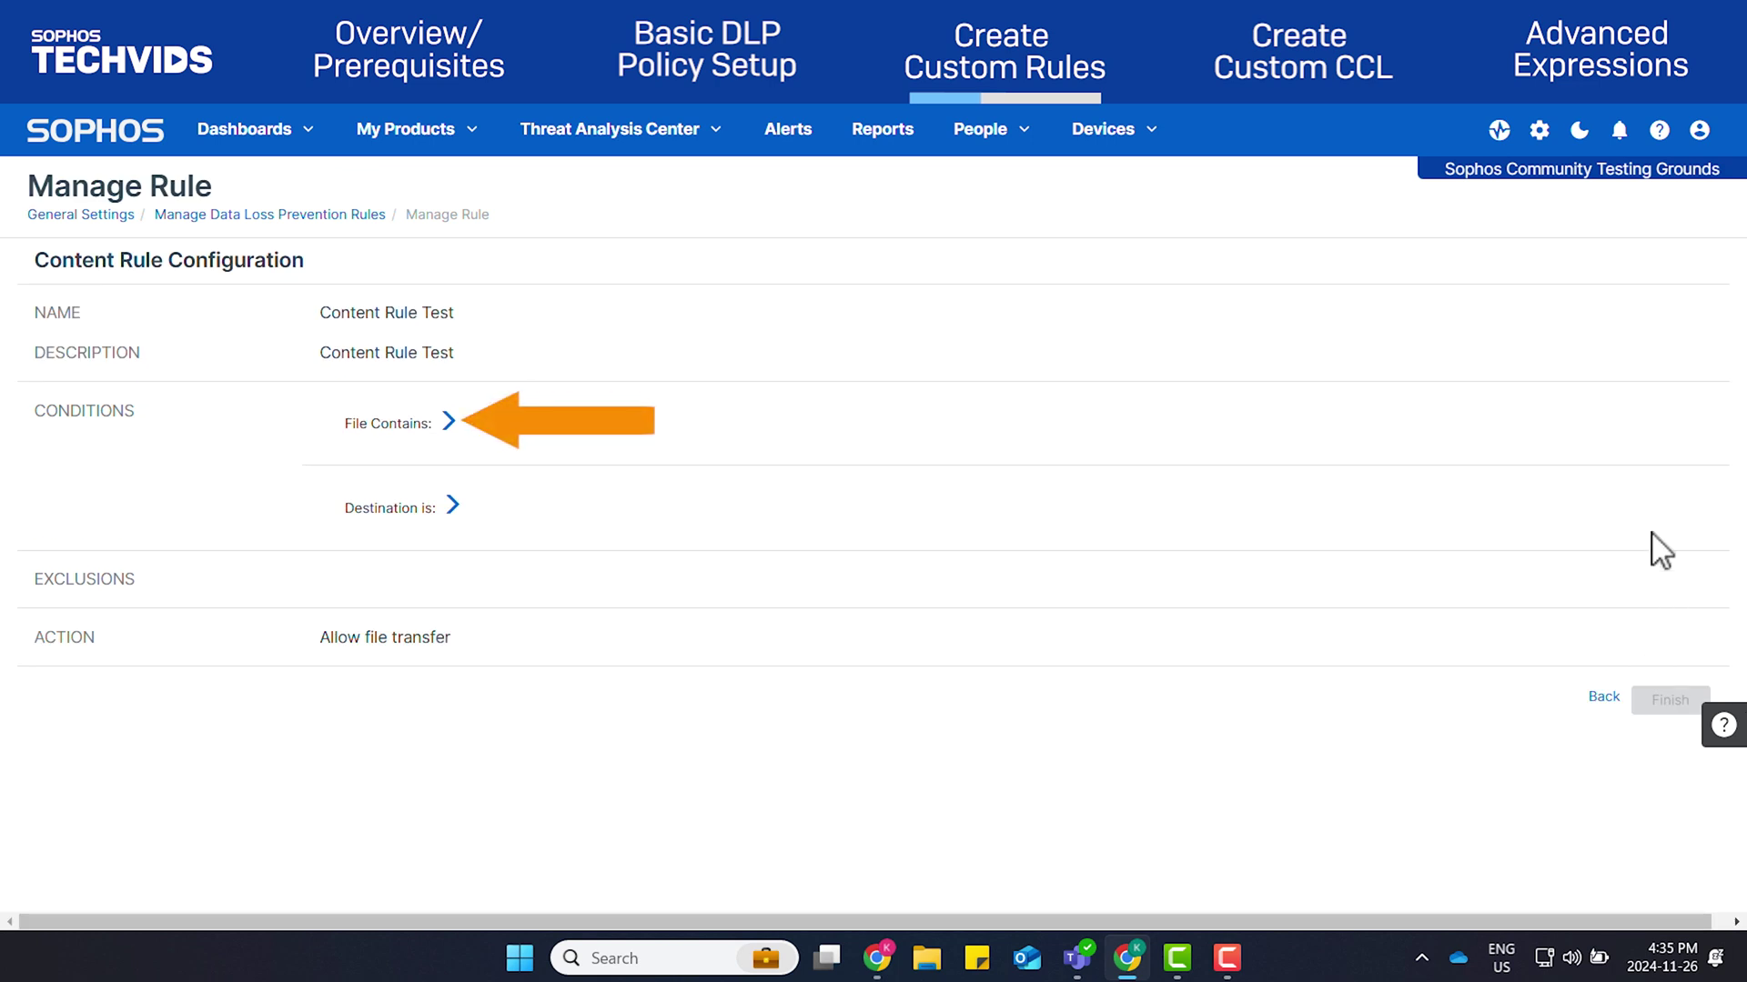
{"action": "left_click", "coordinate": [448, 424]}
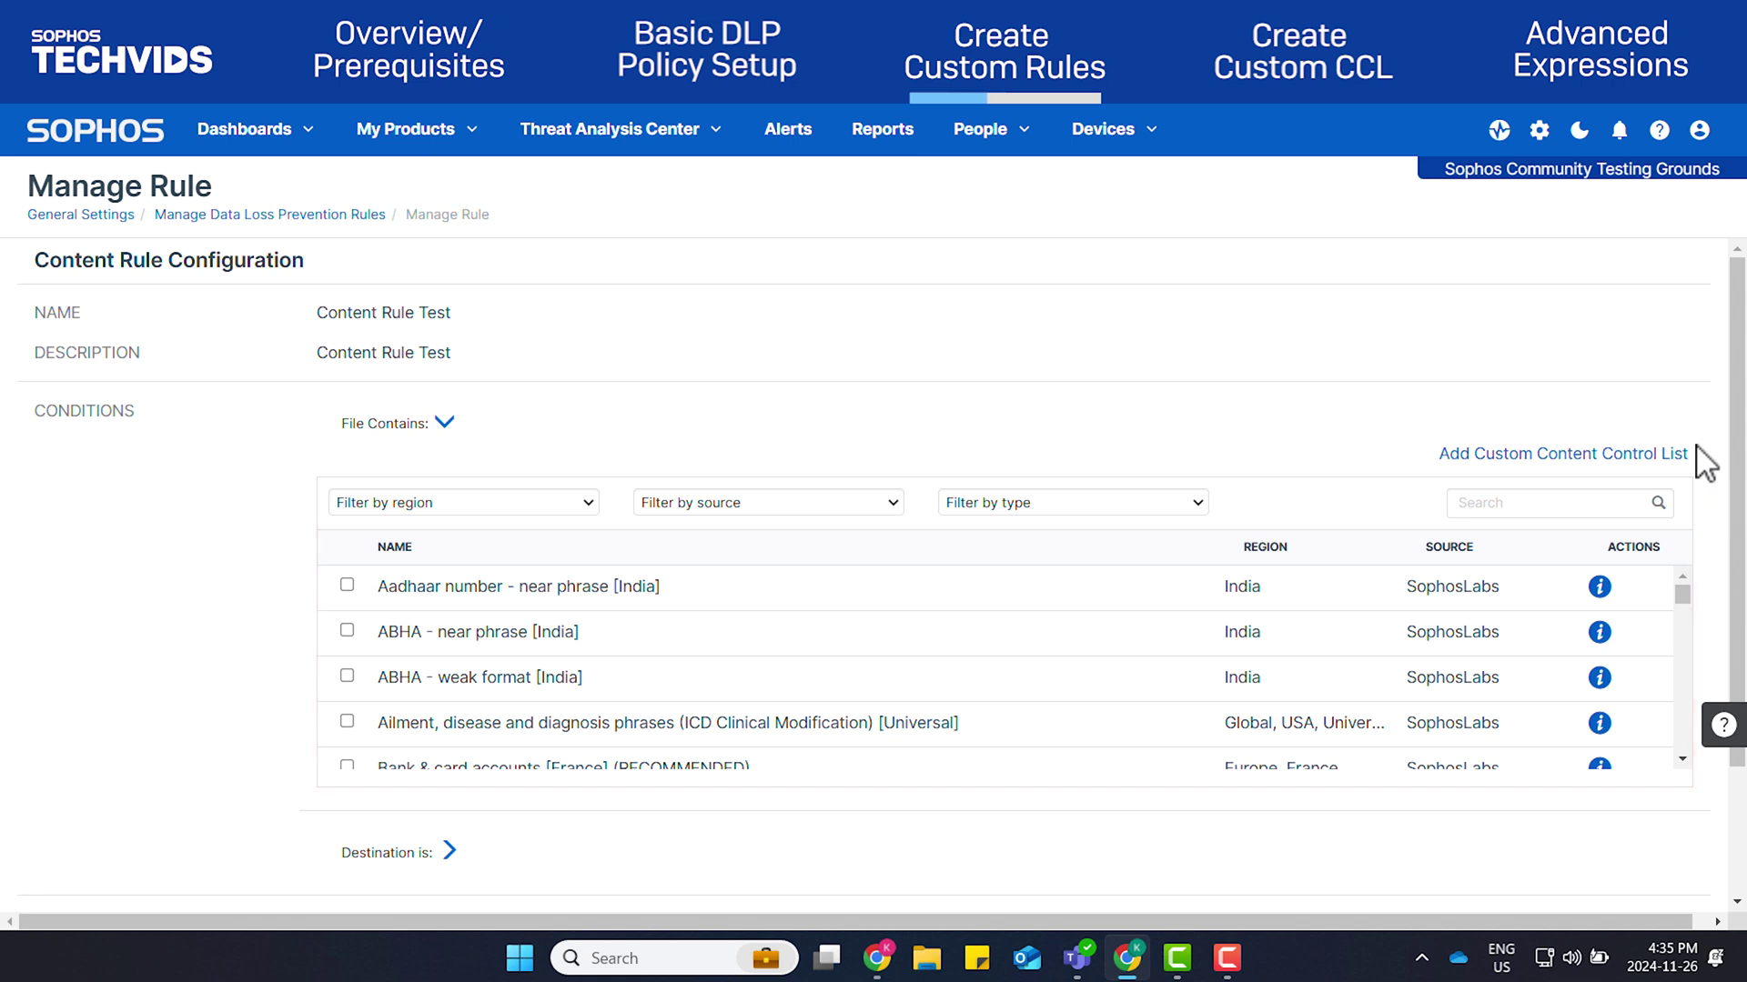
{"action": "left_click", "coordinate": [587, 506]}
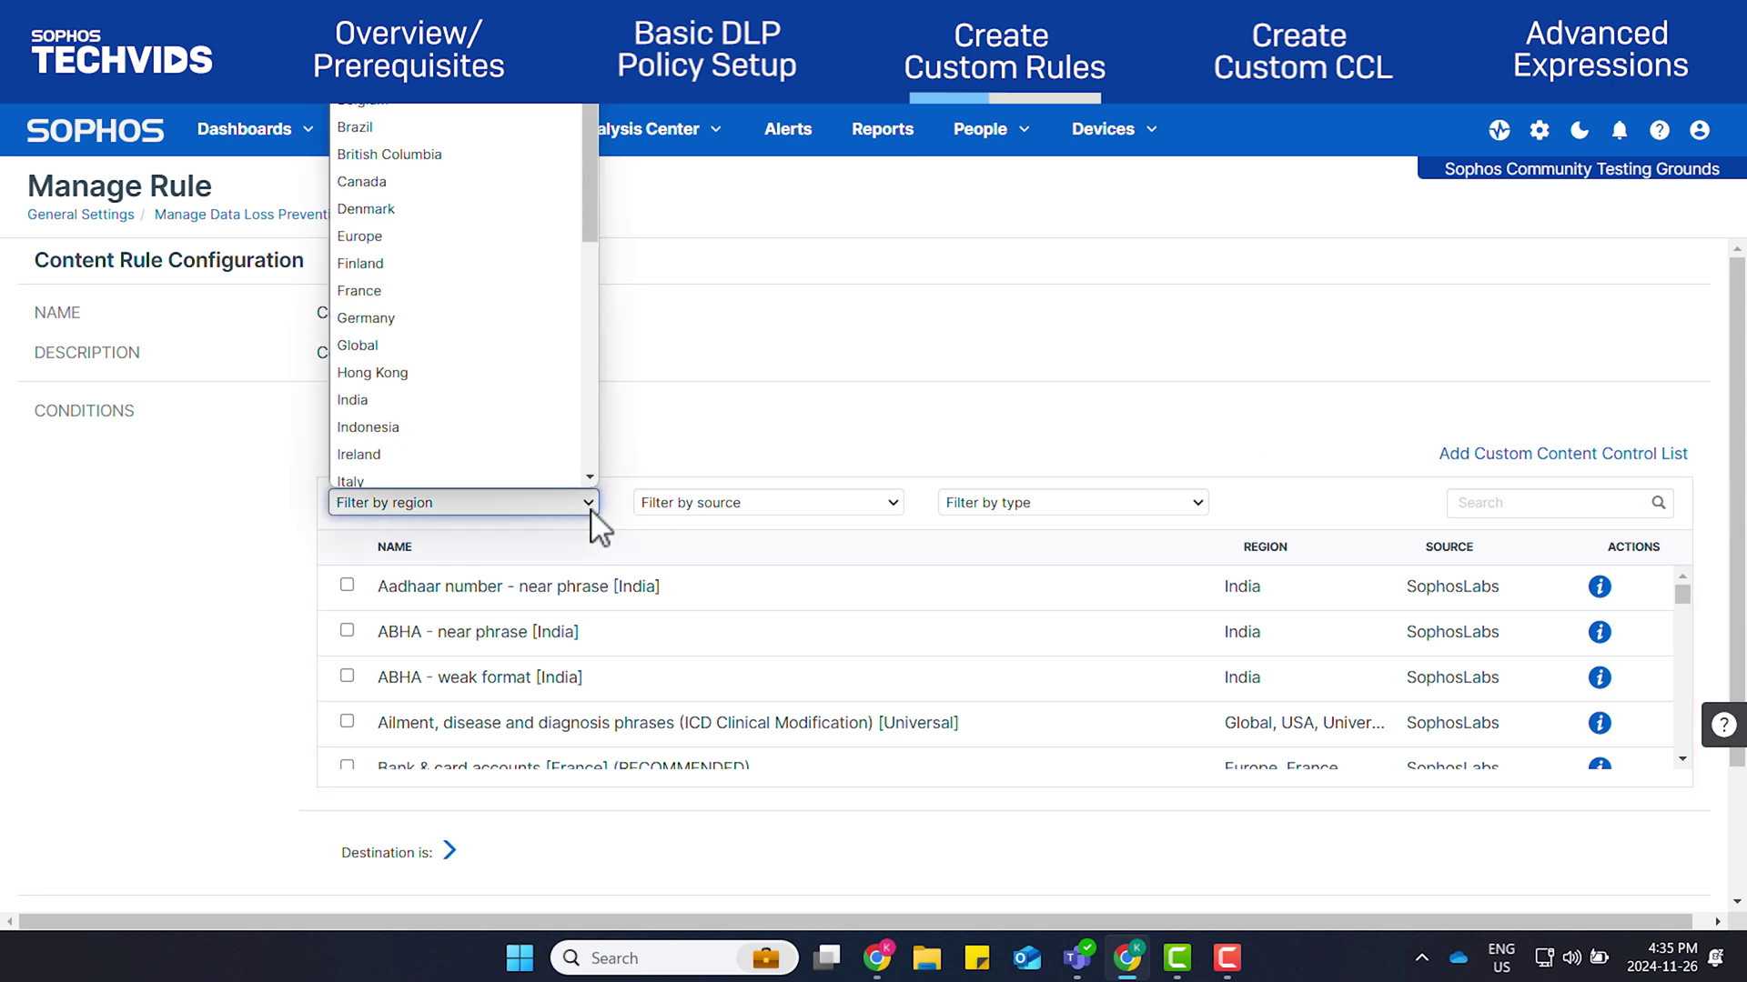
{"action": "left_click", "coordinate": [867, 506]}
{"action": "left_click", "coordinate": [1111, 511]}
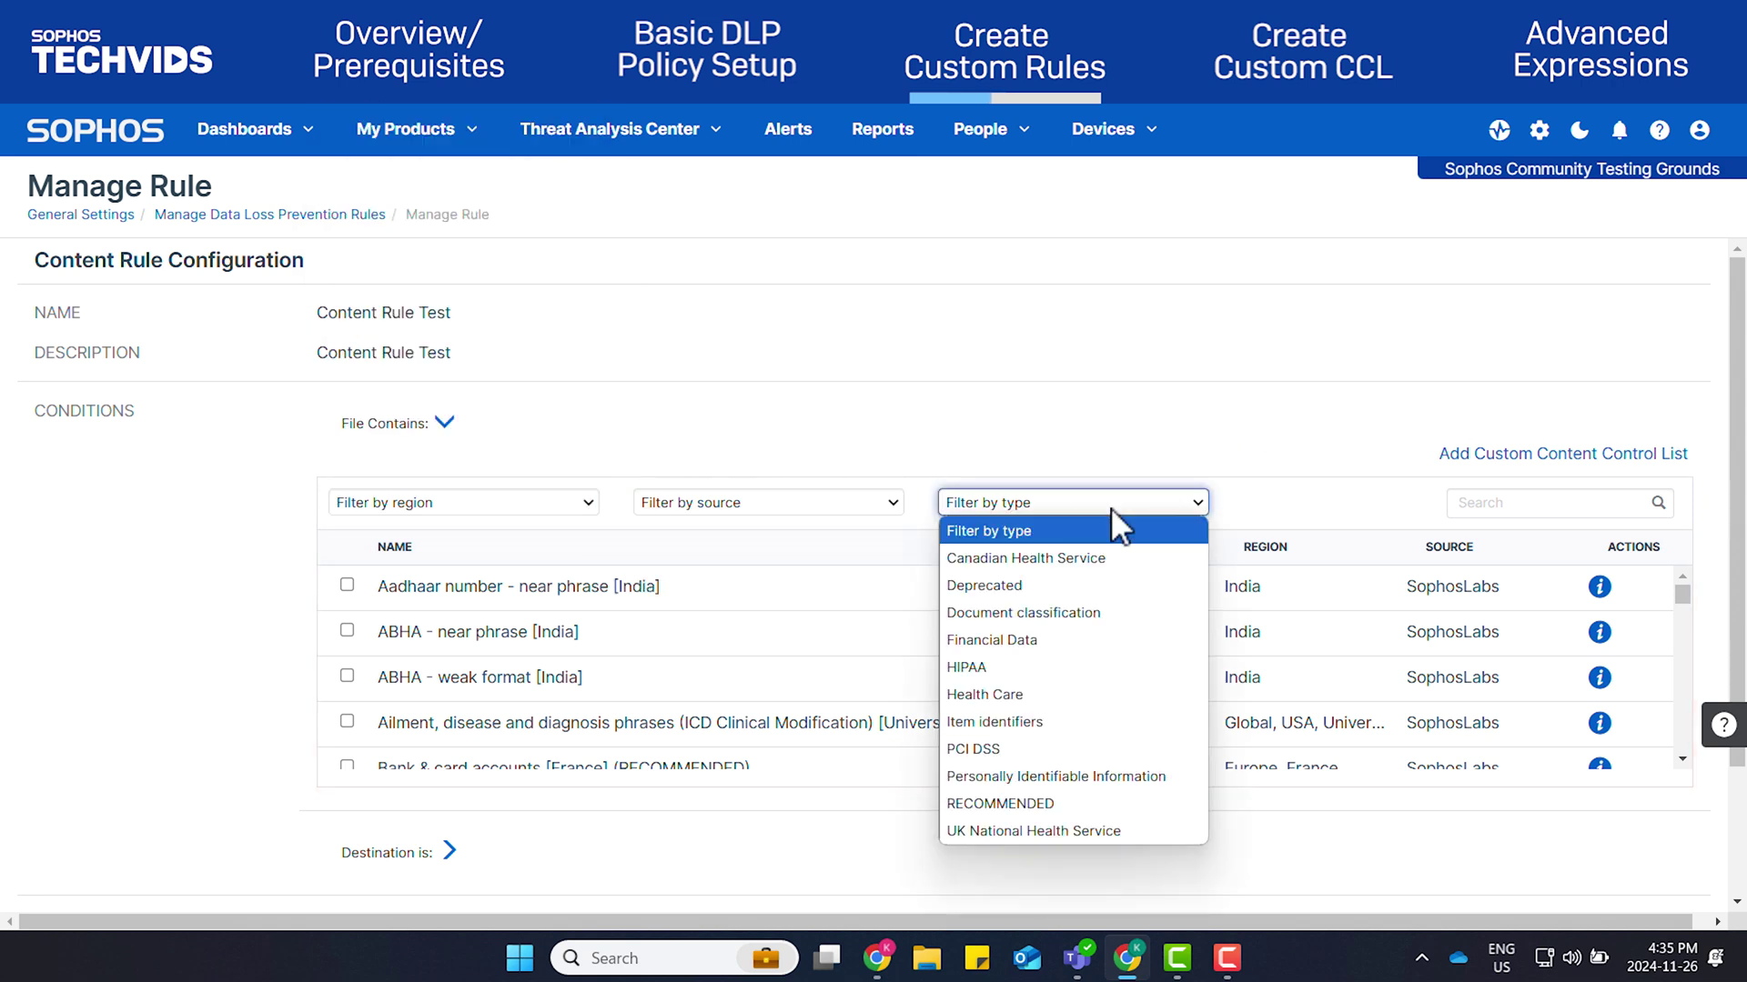
{"action": "left_click", "coordinate": [566, 514]}
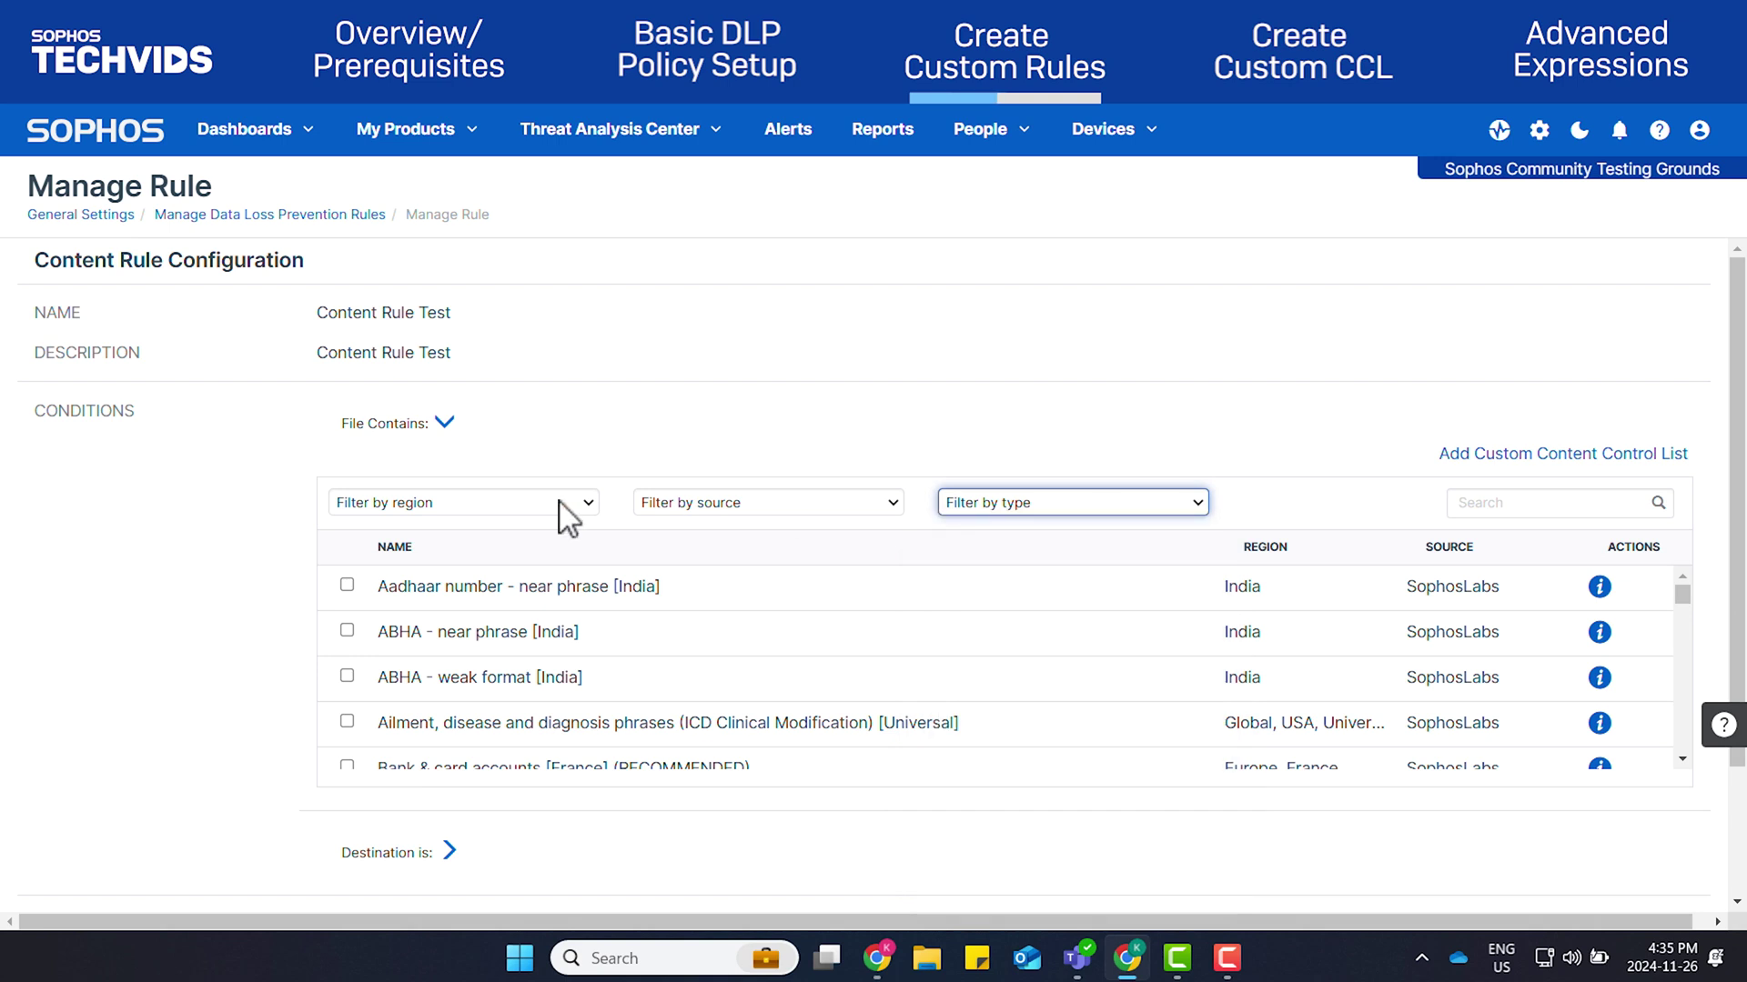
Filter by Canada, SophosLabs and Health Care, then tick Health card ID (PHN) - DEFAULT [British Columbia]
{"action": "left_click", "coordinate": [566, 515]}
{"action": "left_click", "coordinate": [515, 173]}
{"action": "left_click", "coordinate": [828, 506]}
{"action": "left_click", "coordinate": [792, 558]}
{"action": "left_click", "coordinate": [1083, 505]}
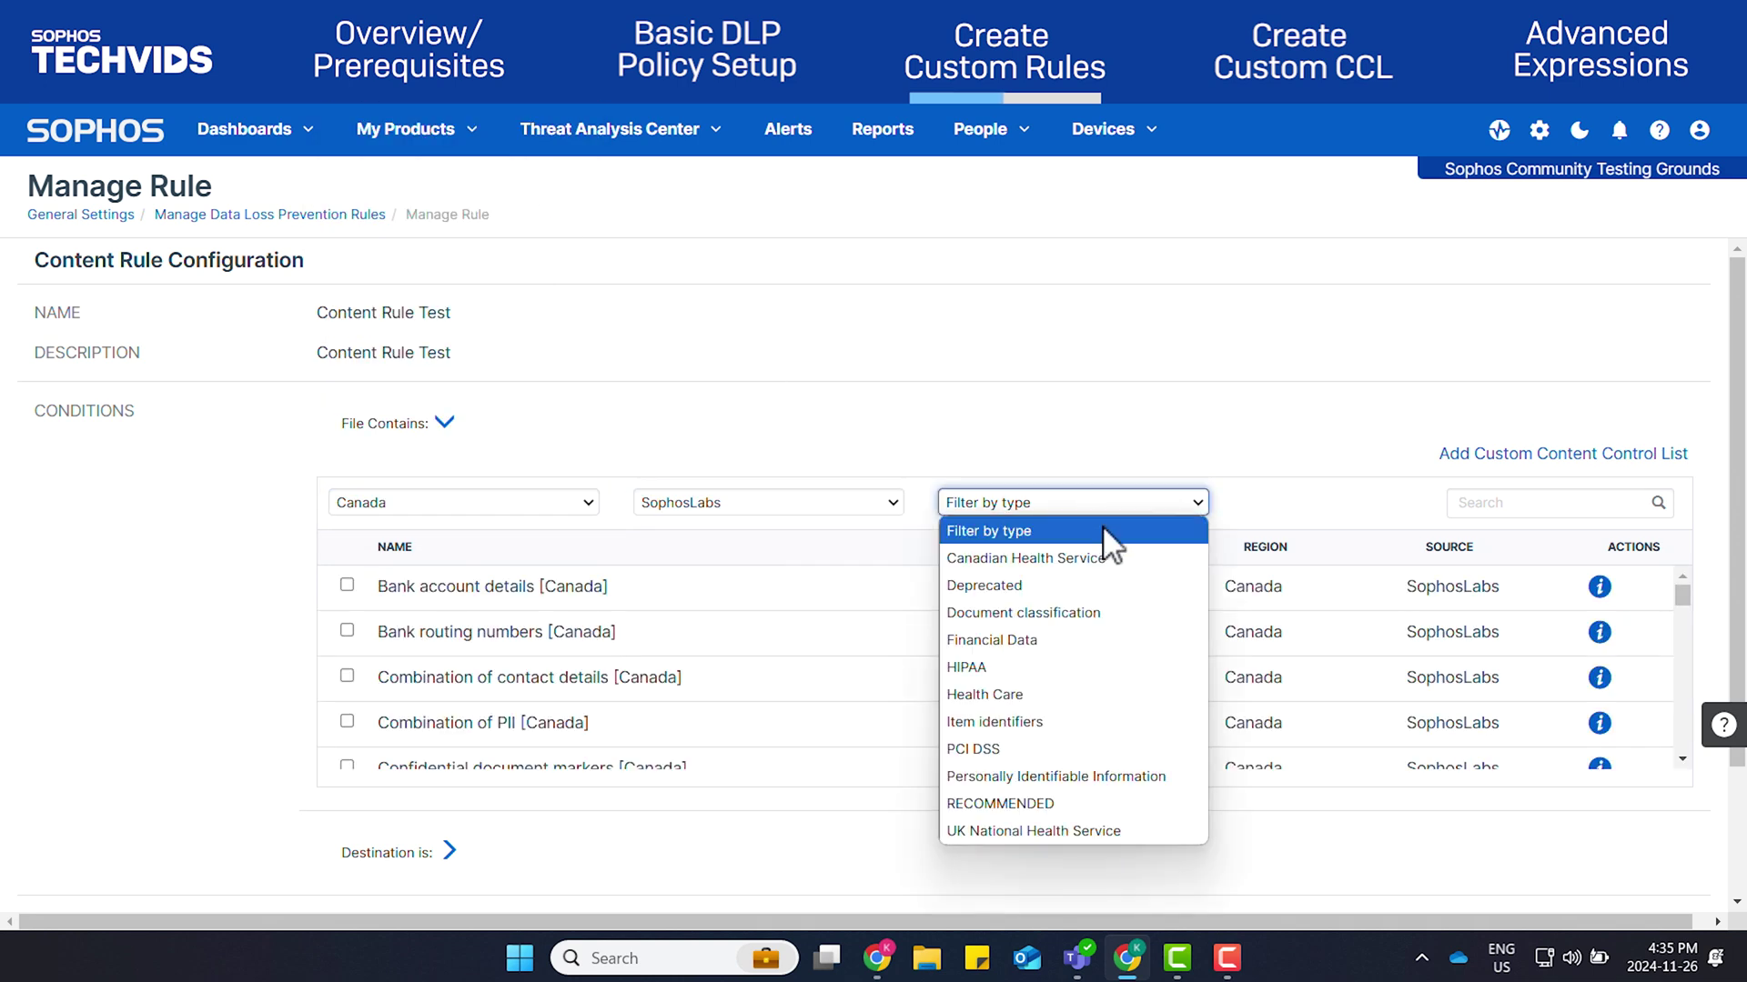
{"action": "left_click", "coordinate": [1115, 694]}
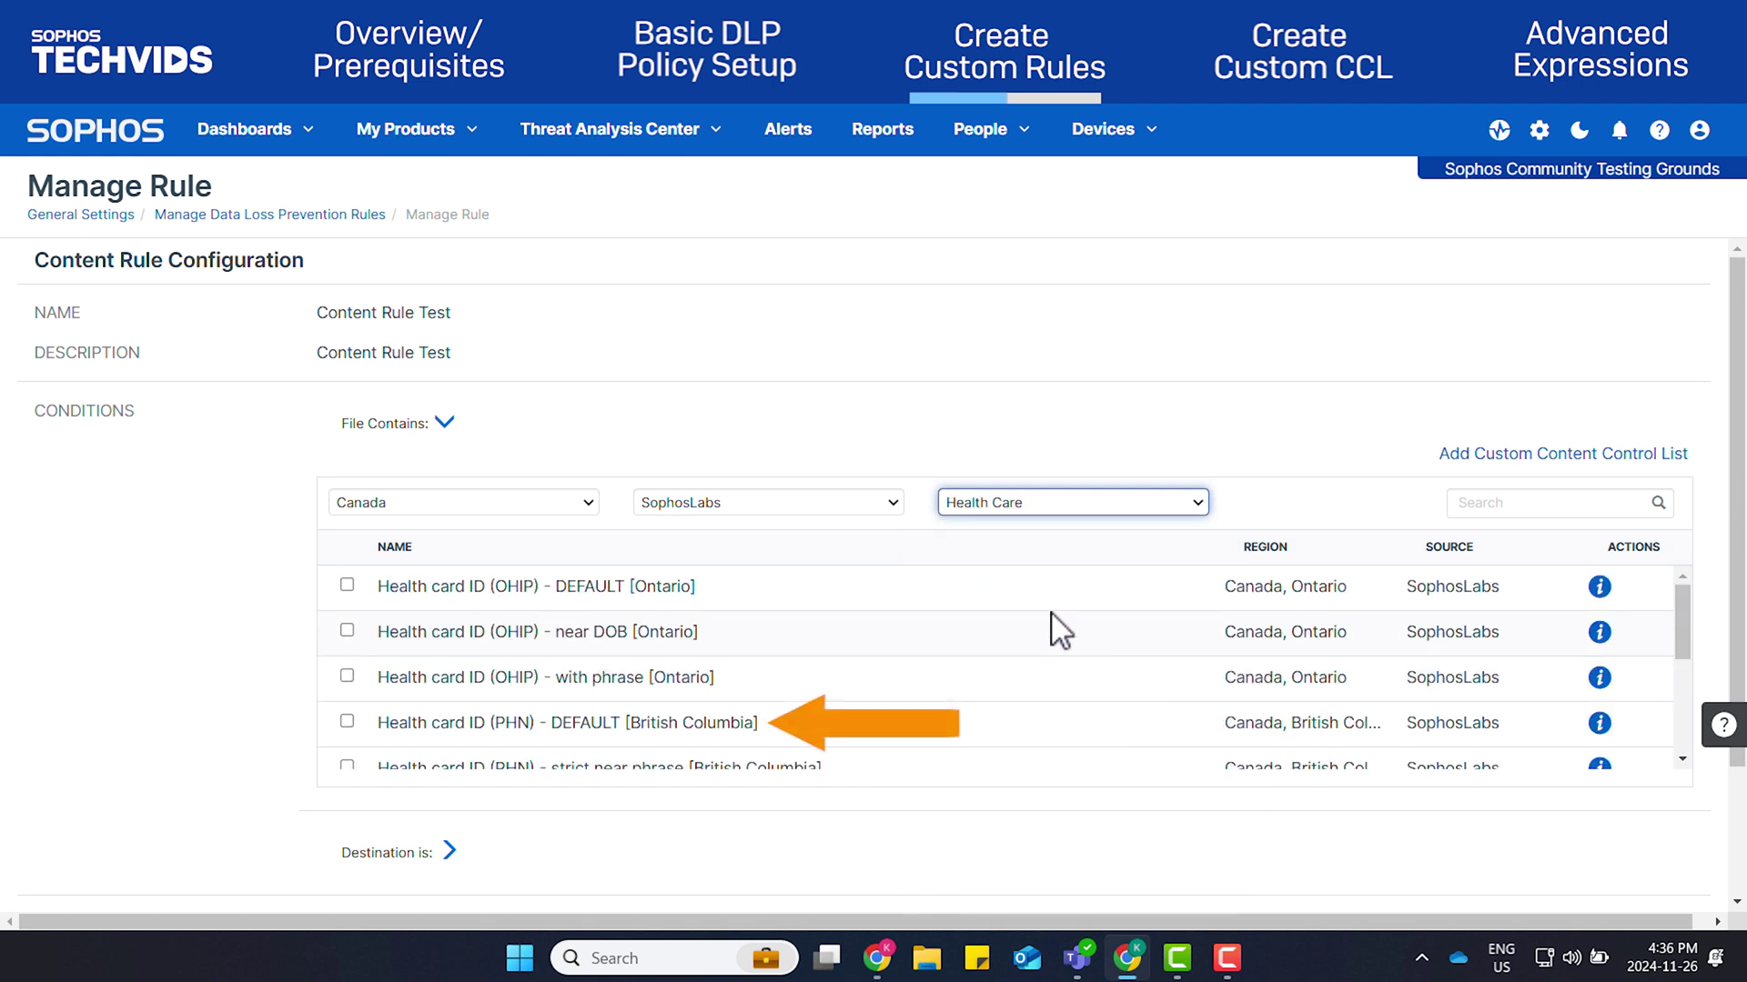
{"action": "left_click", "coordinate": [346, 721]}
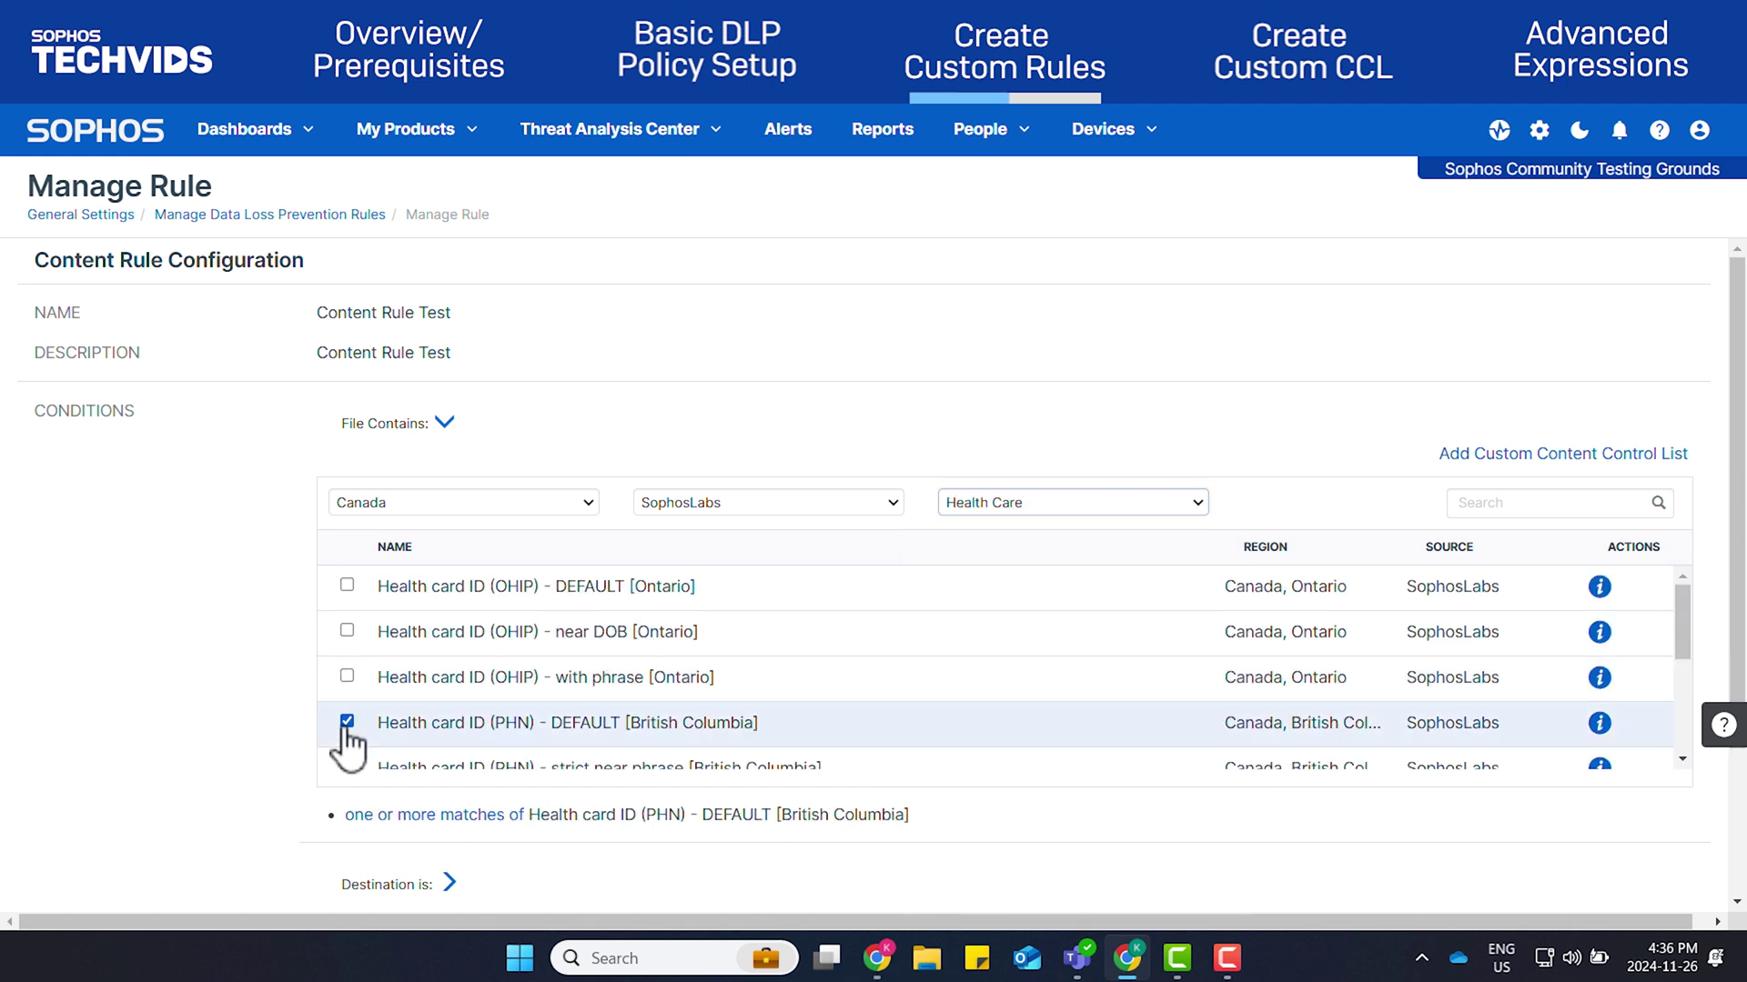
Filter by Financial Data and tick Bank account details [Canada] as a second condition
{"action": "left_click", "coordinate": [1195, 505]}
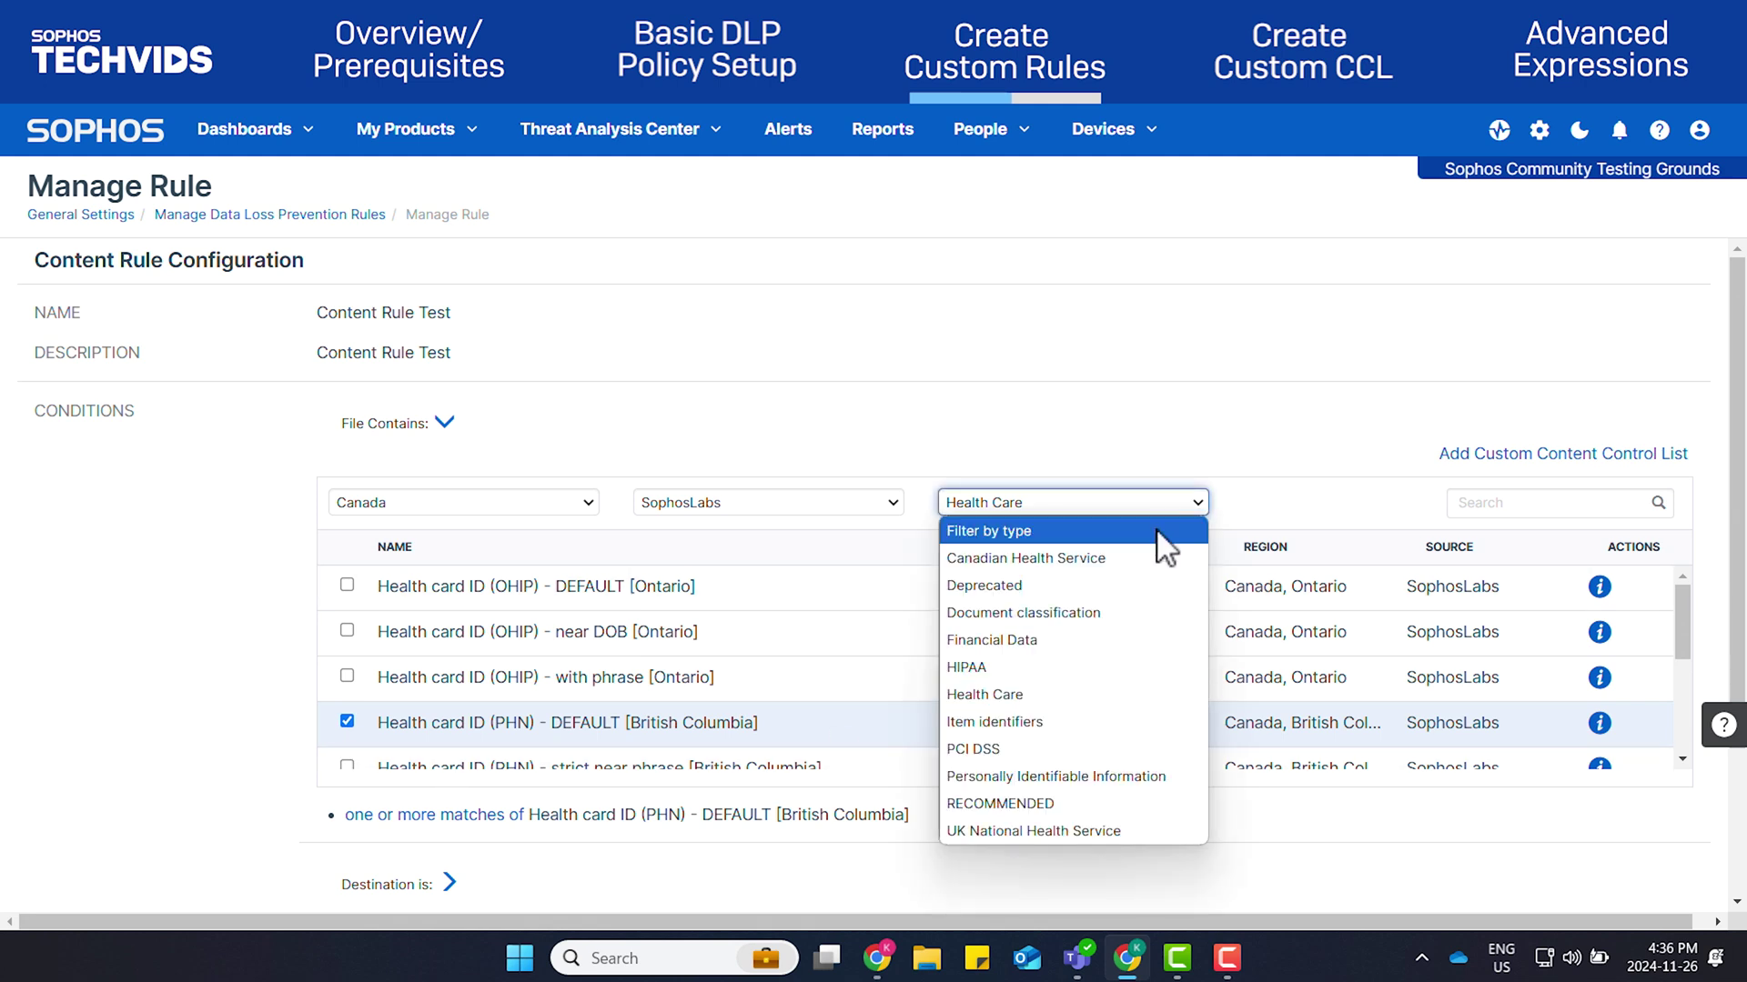
{"action": "left_click", "coordinate": [1076, 641]}
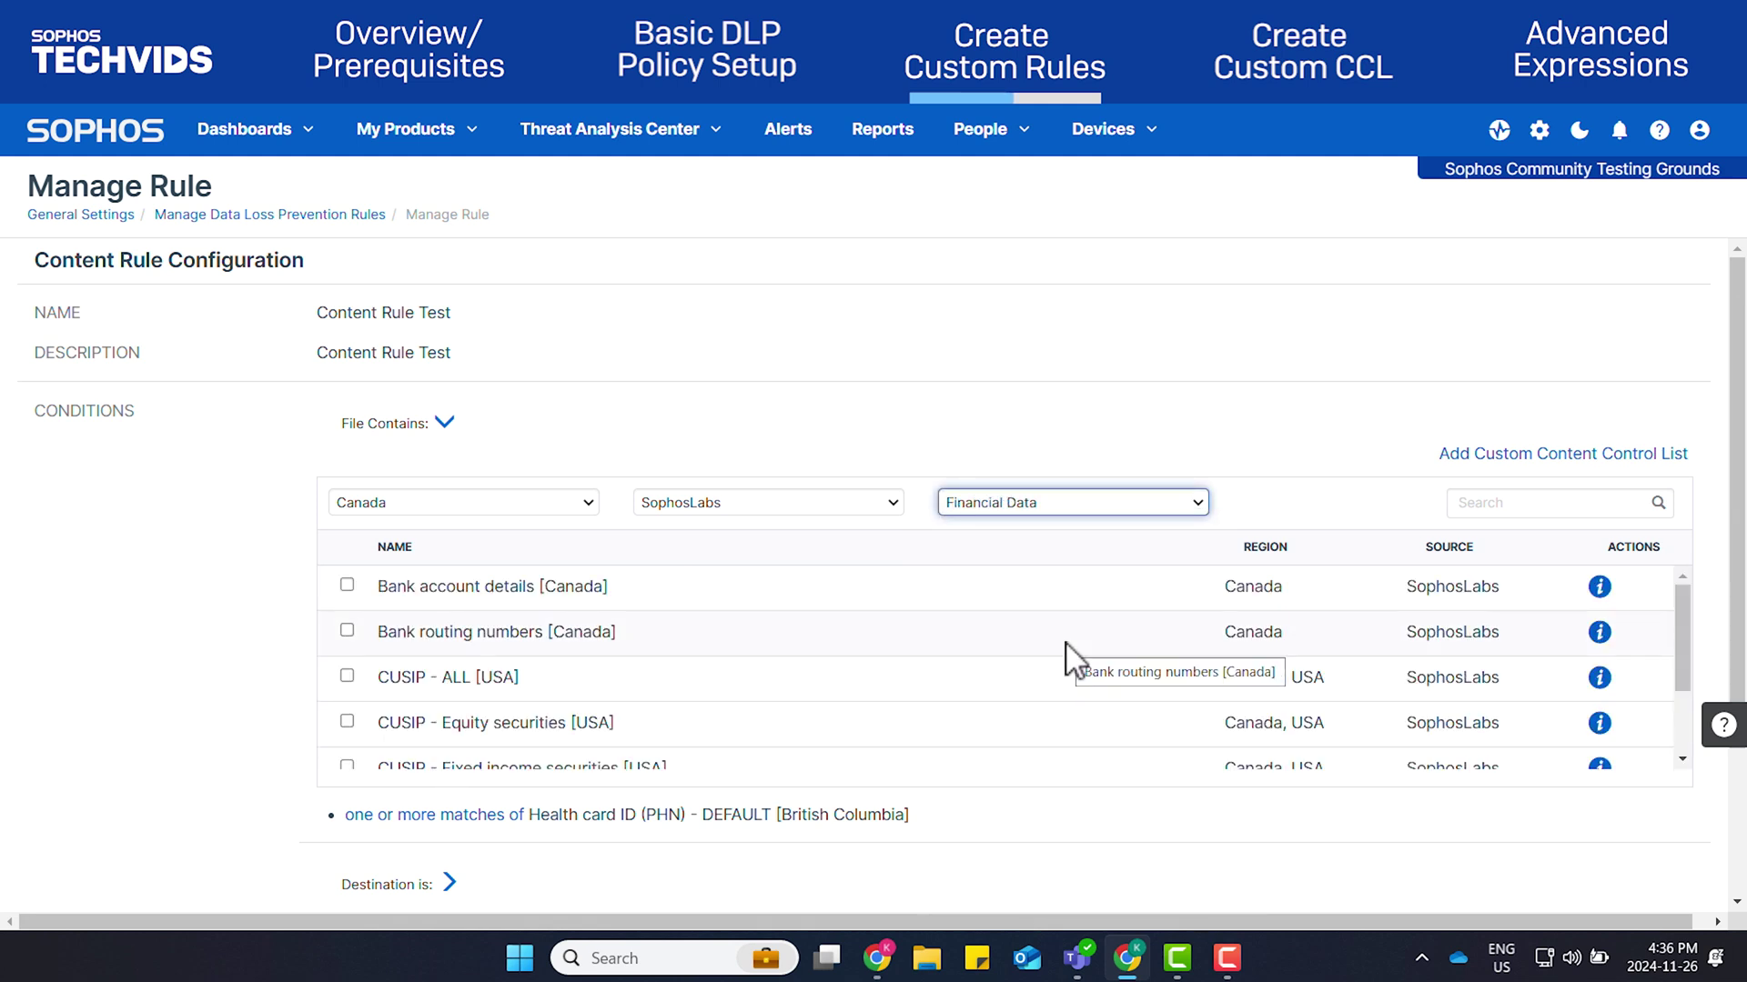
{"action": "left_click", "coordinate": [348, 586]}
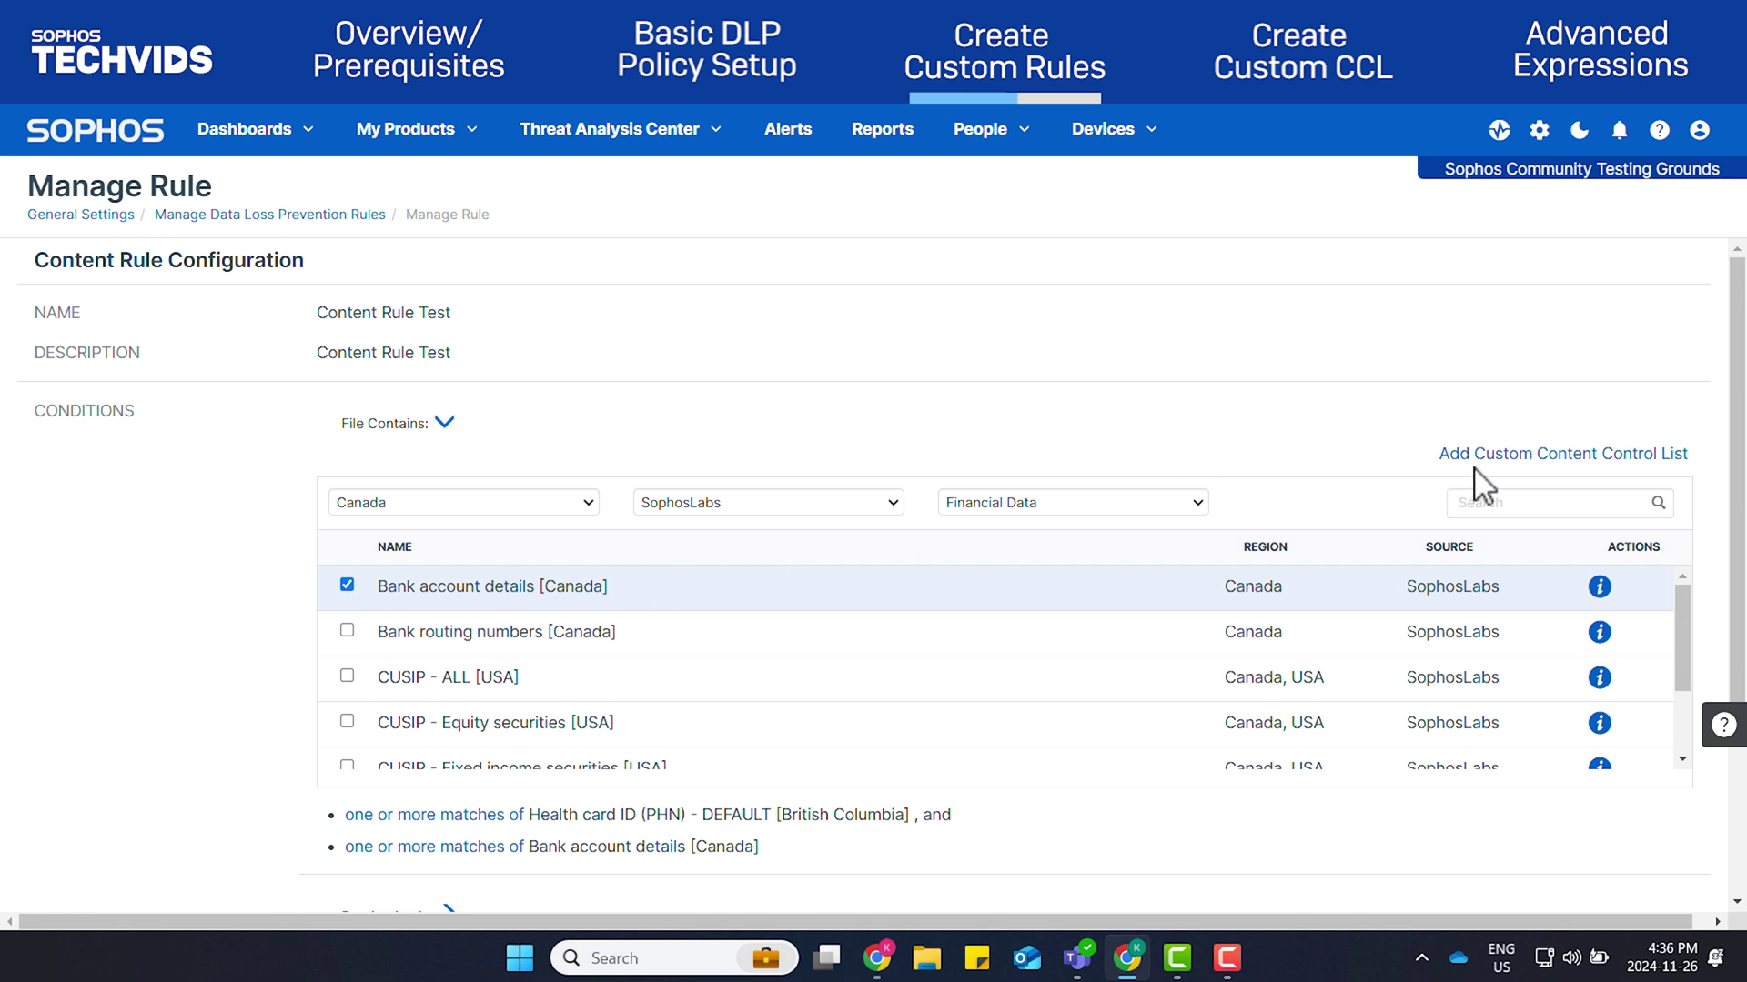
{"action": "mouse_move", "coordinate": [1601, 598]}
{"action": "scroll", "coordinate": [1701, 436], "scroll_direction": "down", "scroll_amount": 3}
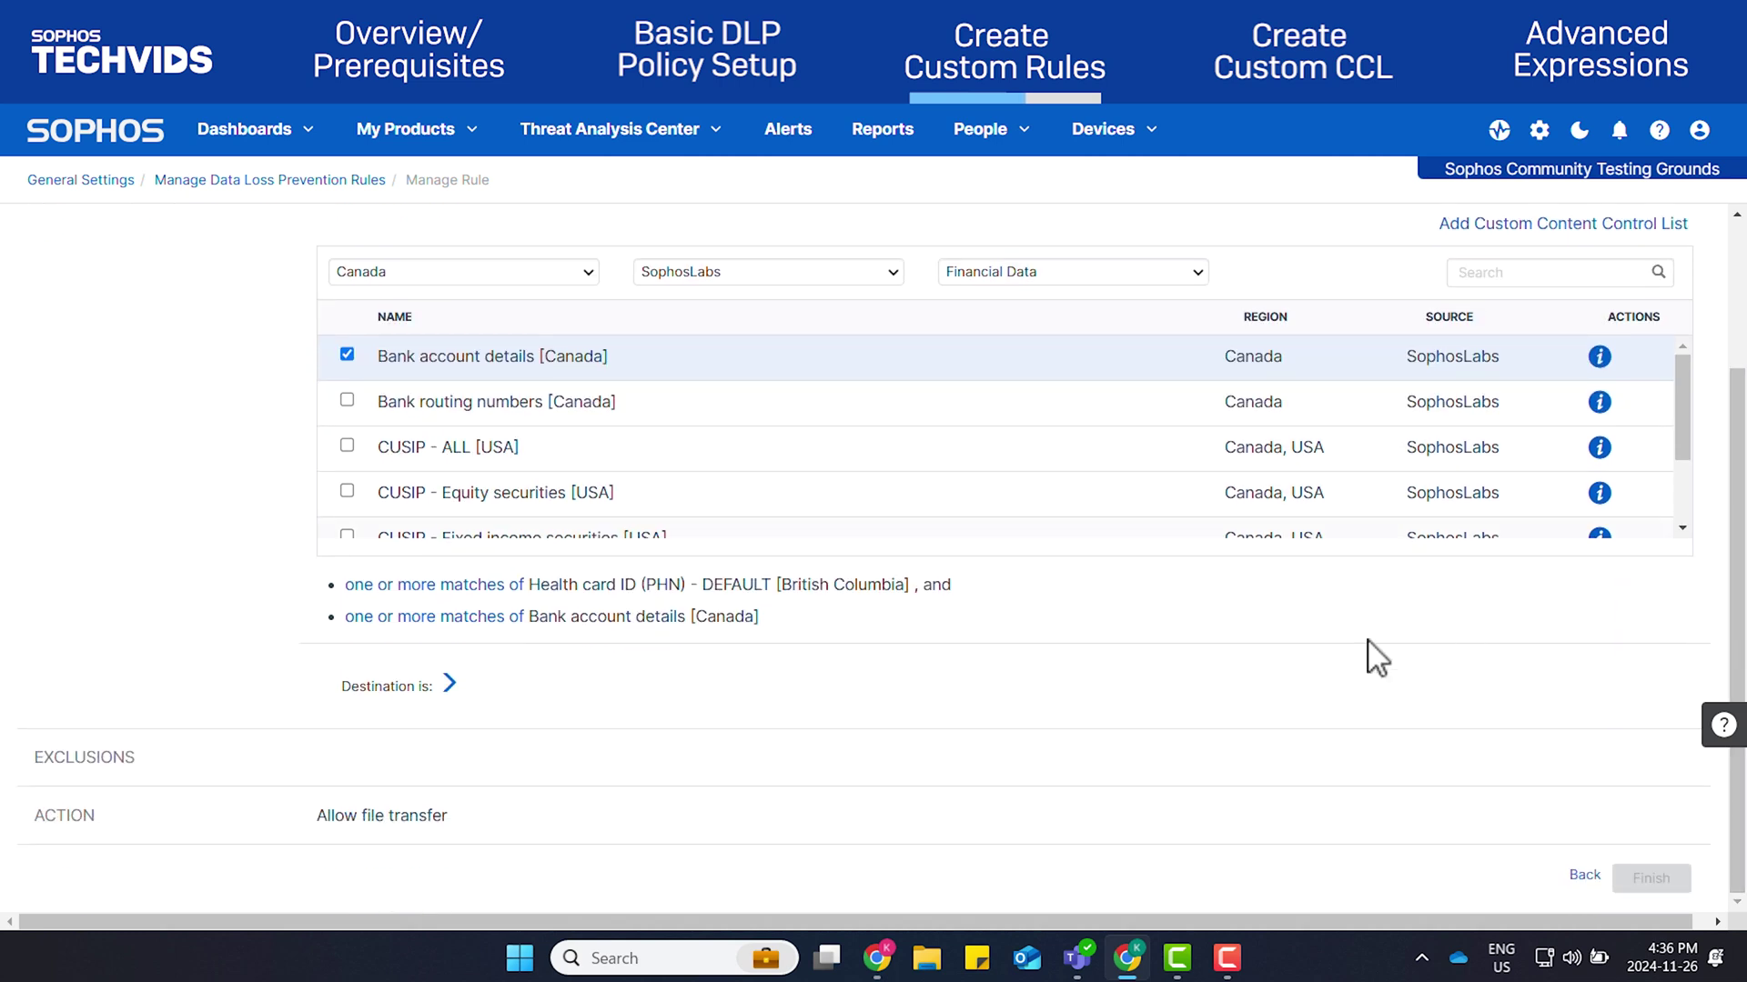
Target Content Rule Test at Email client and Internet browser destinations and finish creating it
{"action": "left_click", "coordinate": [481, 587]}
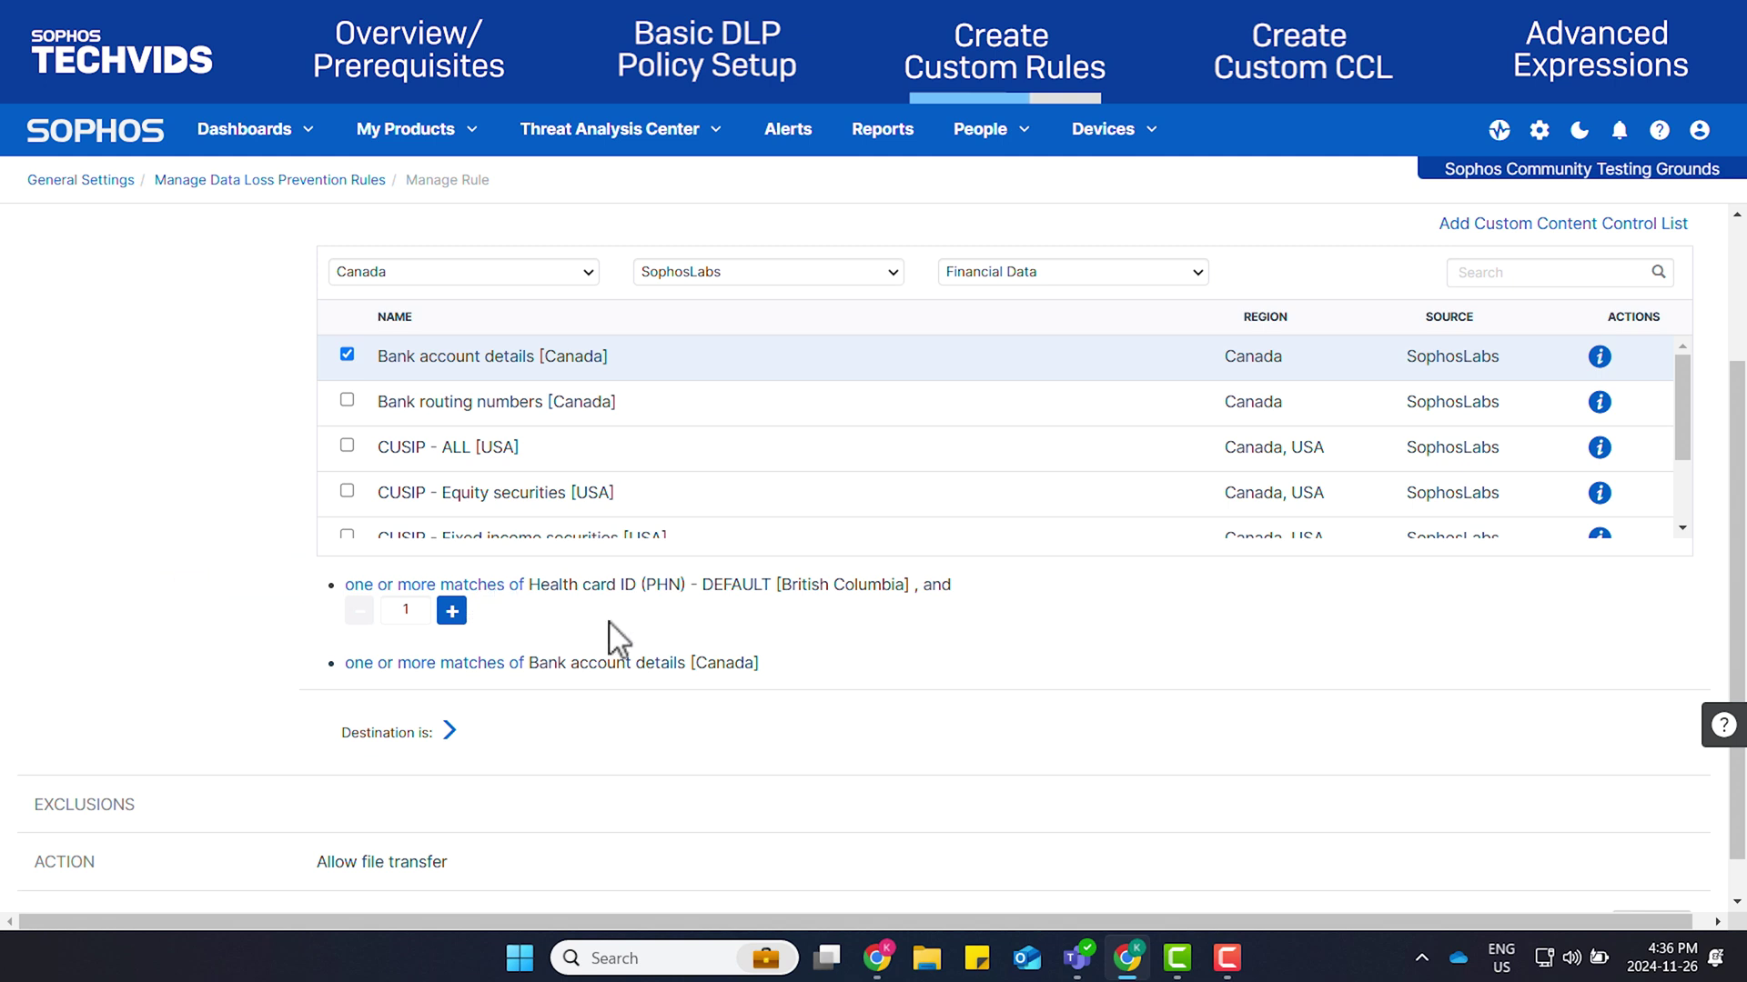
{"action": "left_click", "coordinate": [501, 667]}
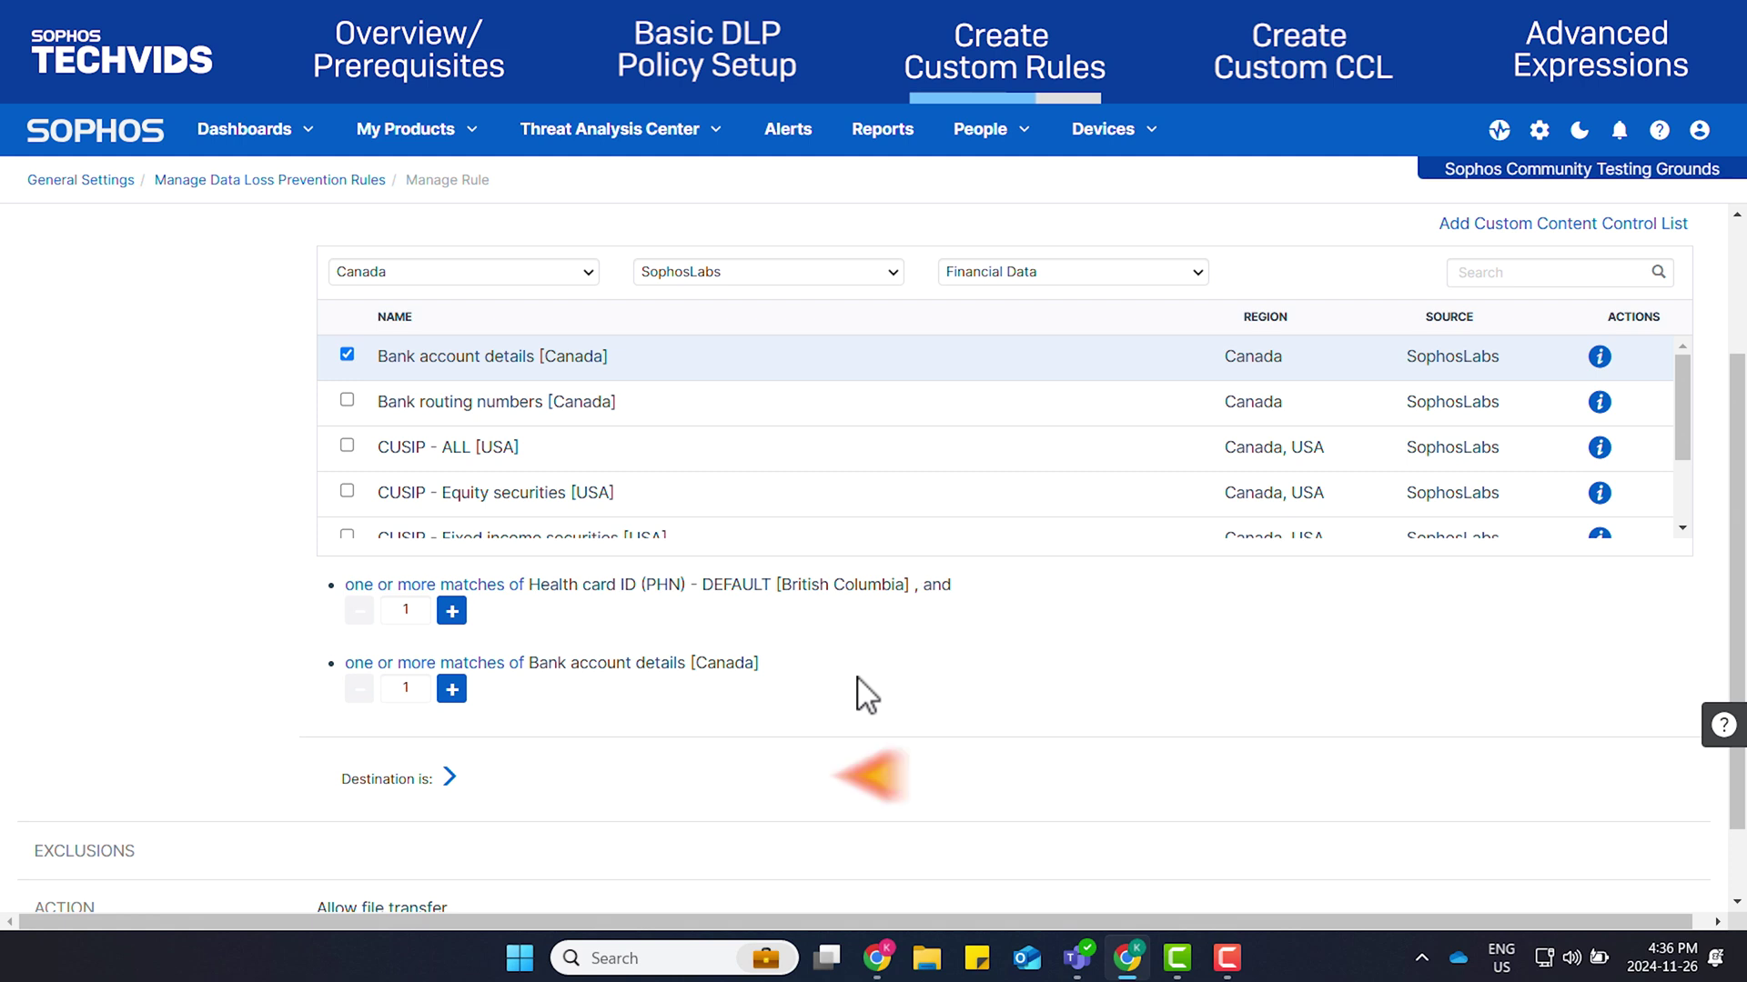
{"action": "left_click", "coordinate": [450, 777]}
{"action": "scroll", "coordinate": [1112, 705], "scroll_direction": "down", "scroll_amount": 4}
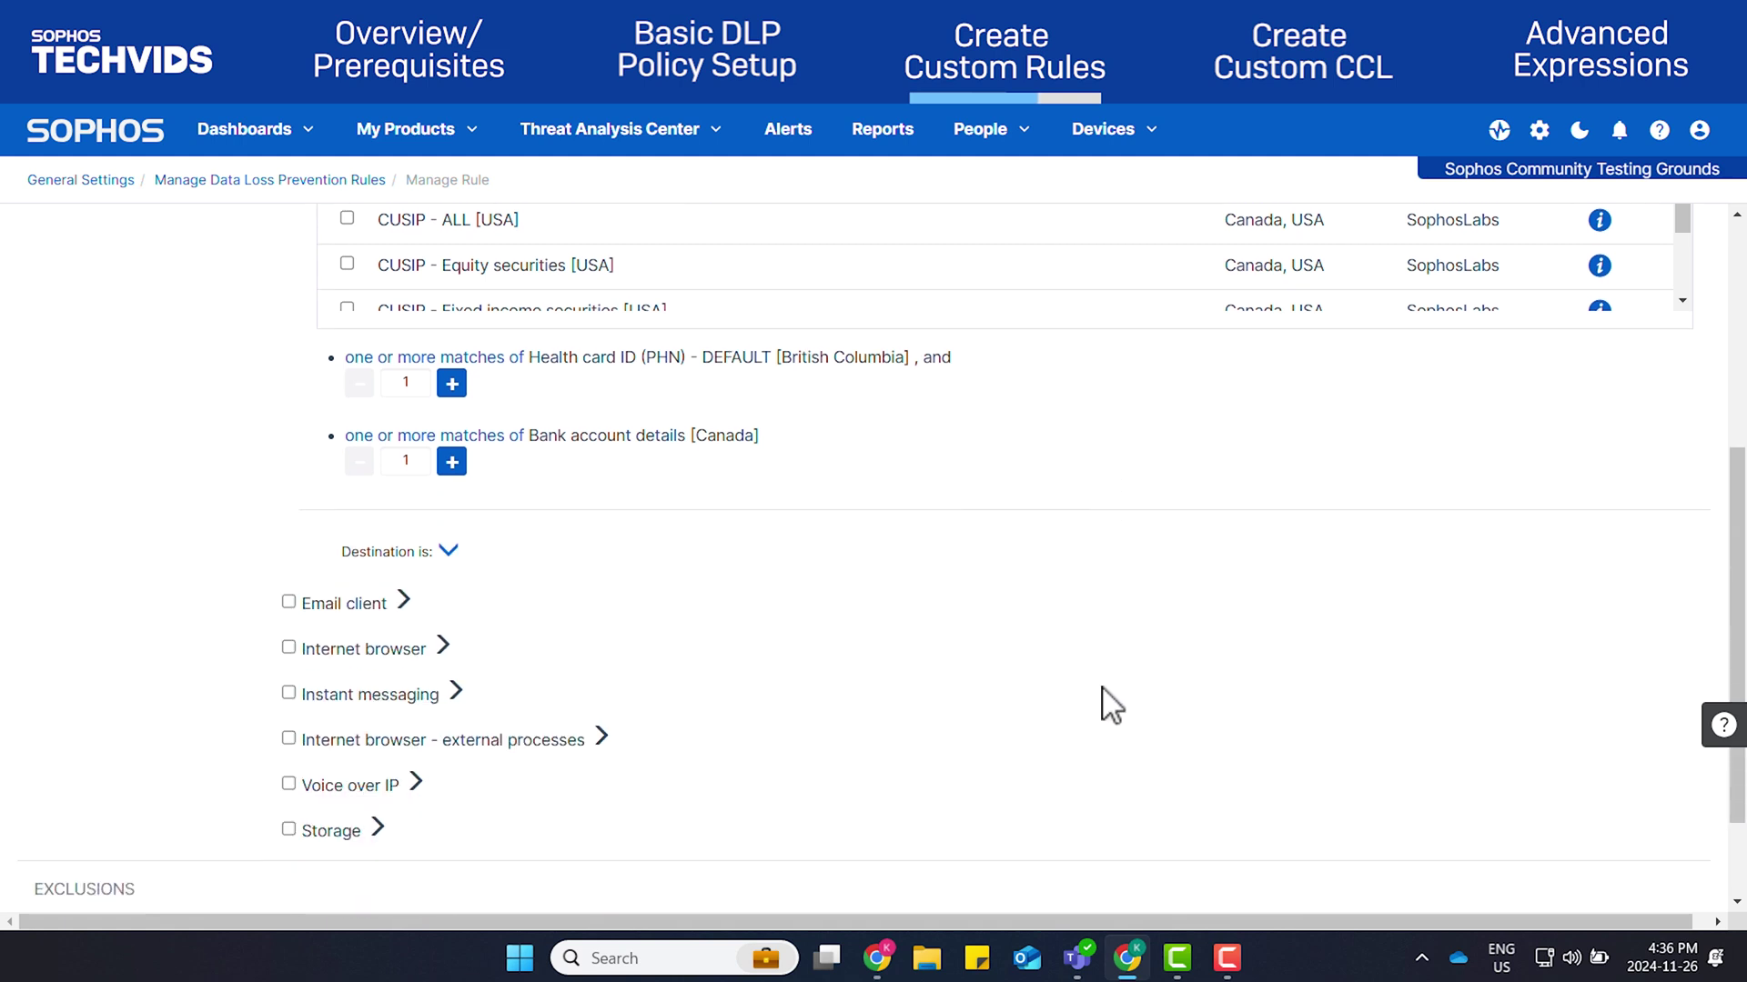
{"action": "left_click", "coordinate": [288, 488]}
{"action": "left_click", "coordinate": [288, 572]}
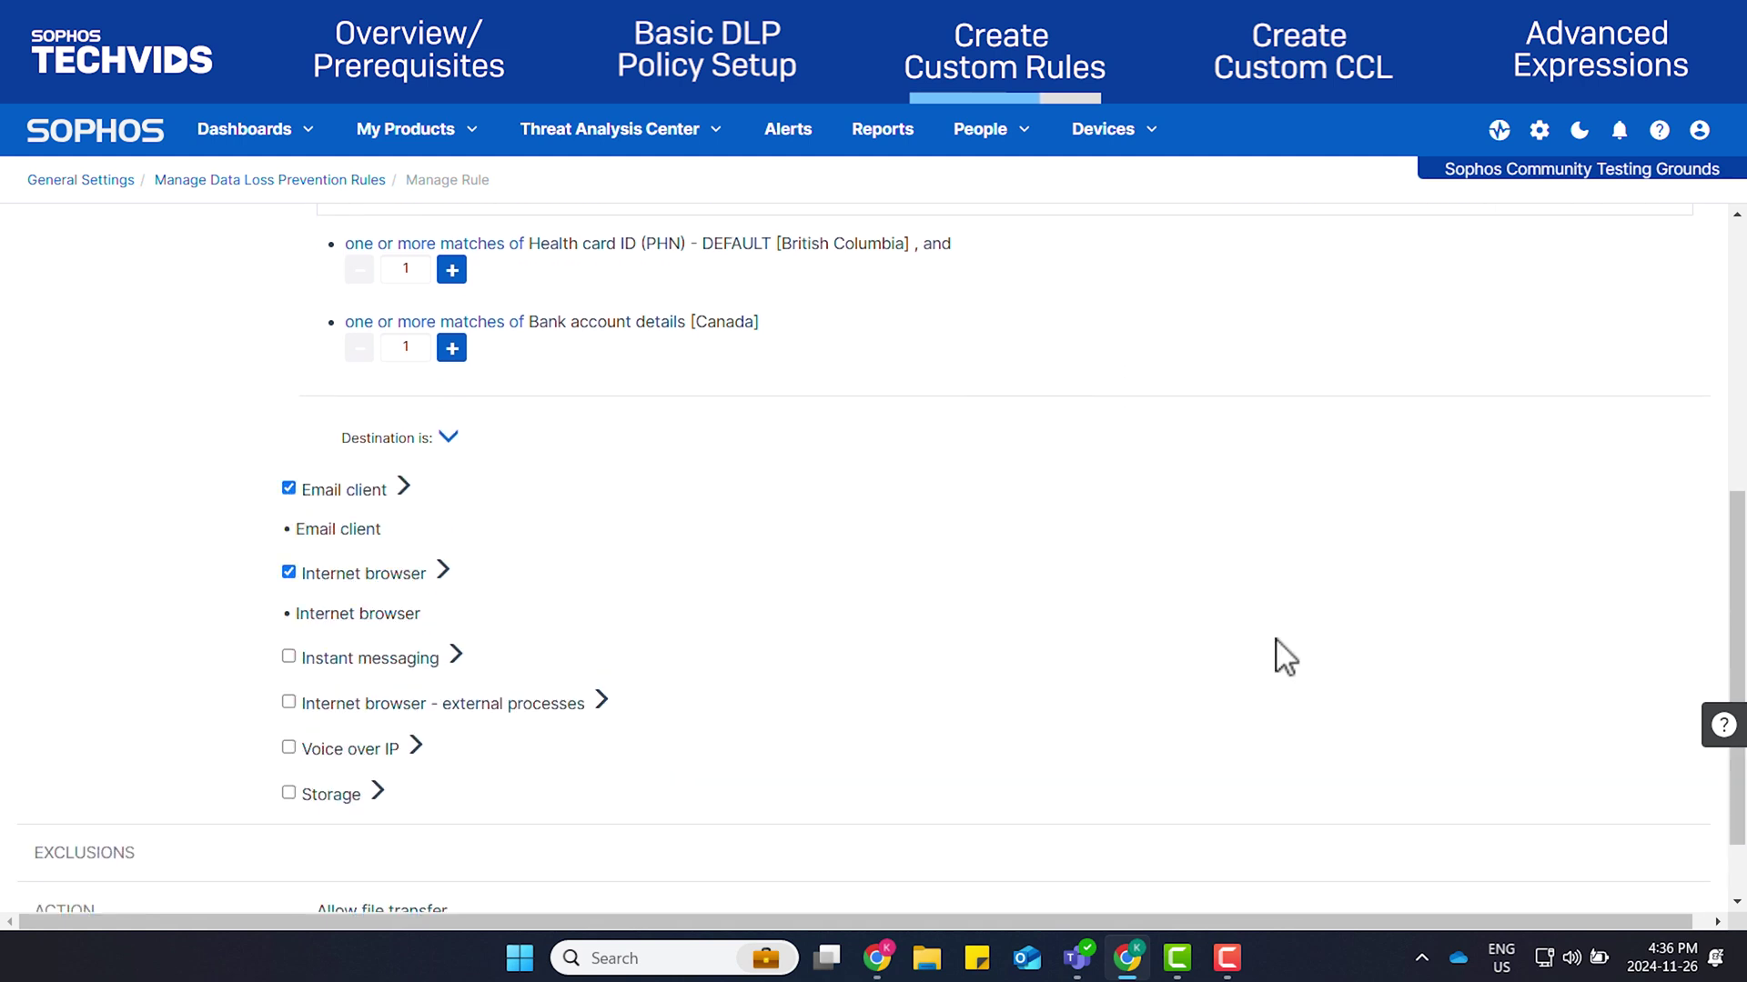
{"action": "scroll", "coordinate": [1465, 660], "scroll_direction": "down", "scroll_amount": 2}
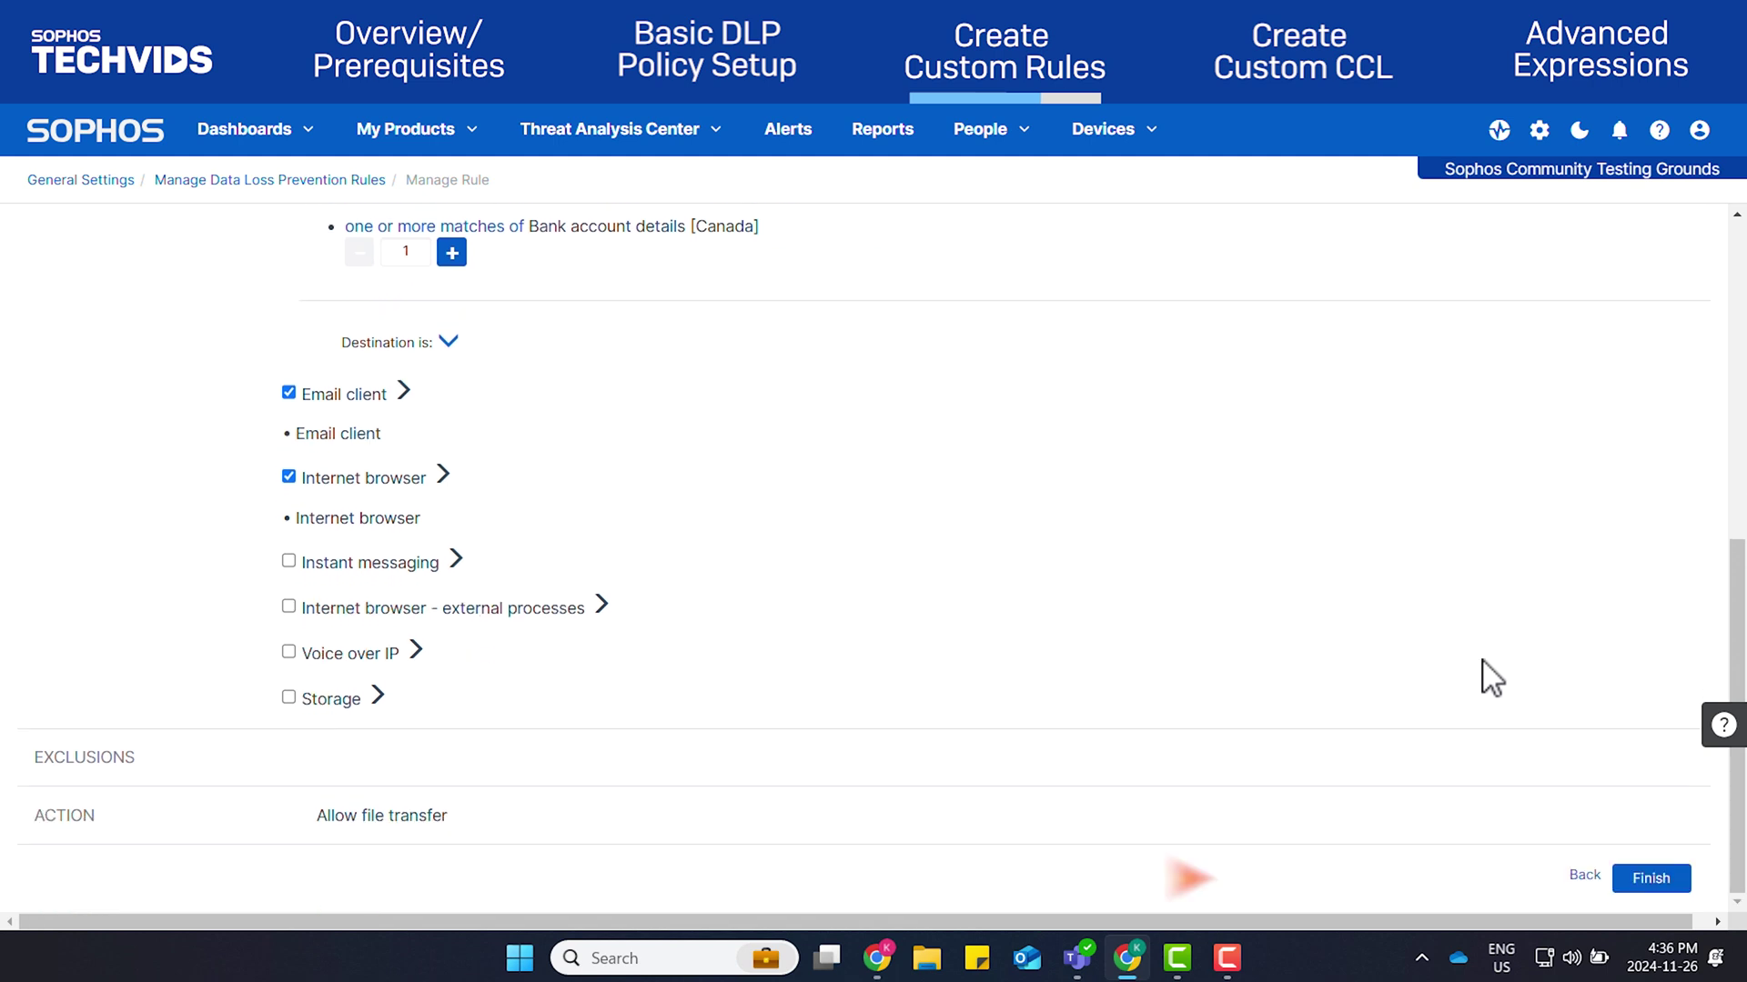
{"action": "left_click", "coordinate": [1651, 879]}
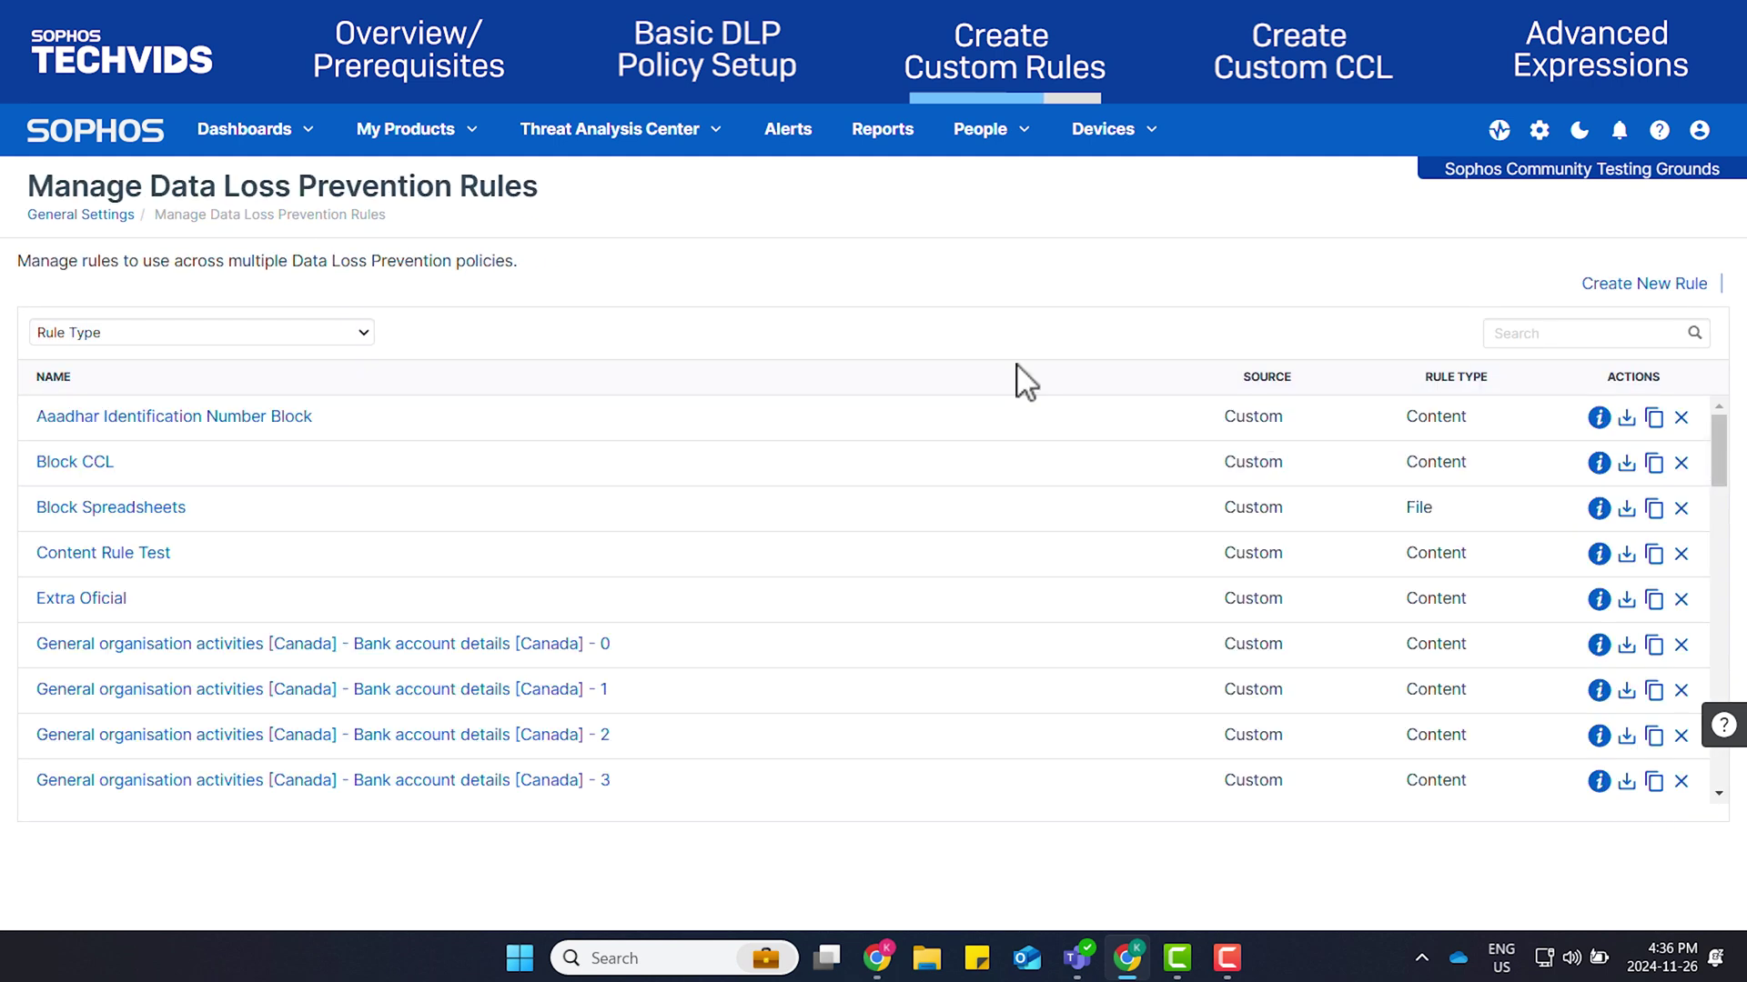
Open the New DLP Test policy's settings from Endpoint > Policies
{"action": "left_click", "coordinate": [417, 141]}
{"action": "mouse_move", "coordinate": [507, 223]}
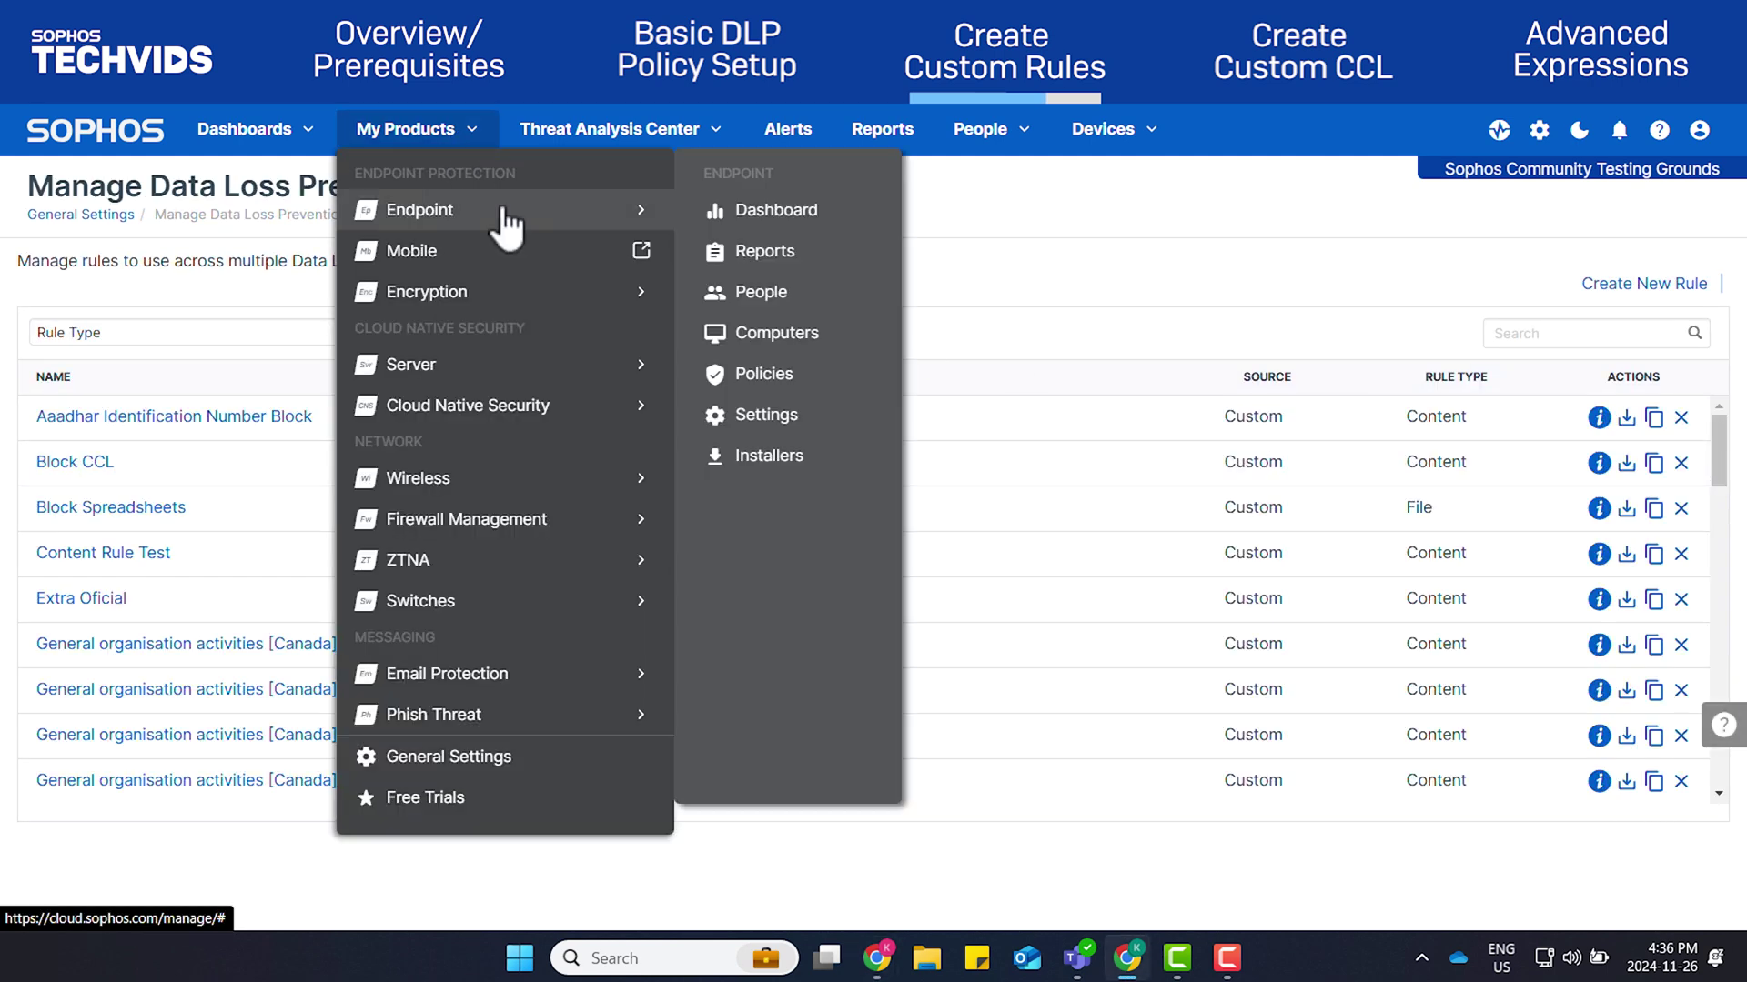
{"action": "left_click", "coordinate": [806, 383]}
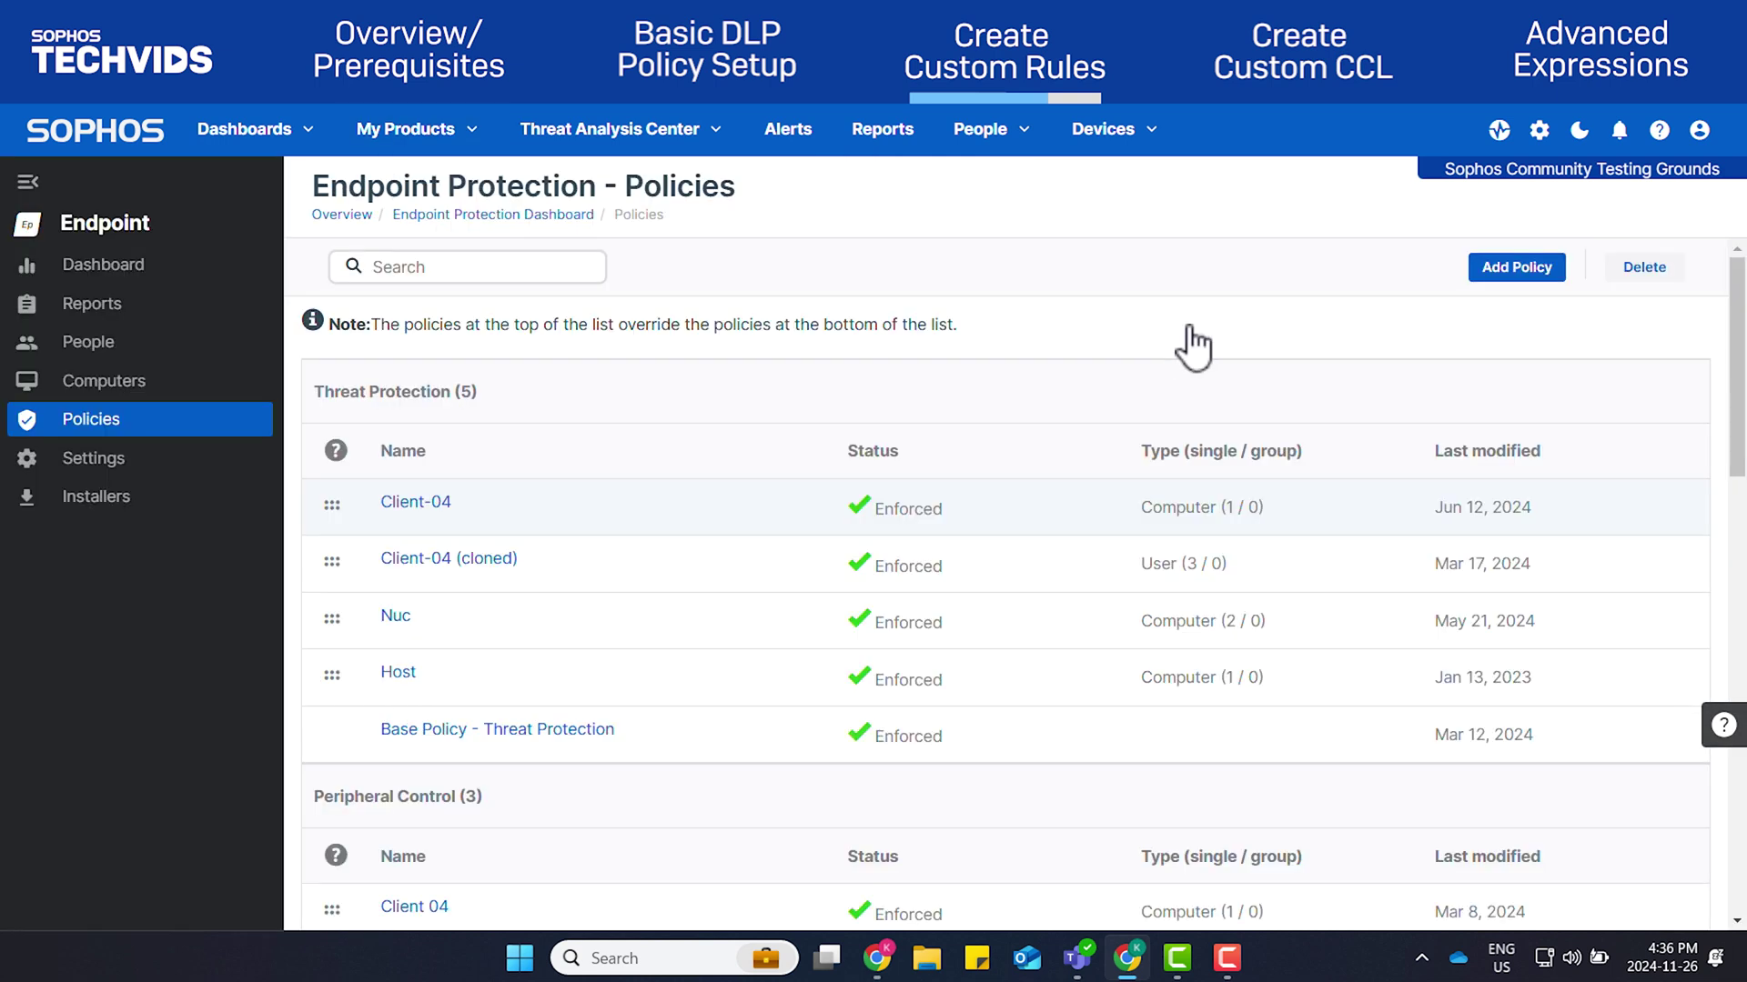
{"action": "scroll", "coordinate": [1196, 345], "scroll_direction": "down", "scroll_amount": 10}
{"action": "scroll", "coordinate": [1201, 351], "scroll_direction": "down", "scroll_amount": 1}
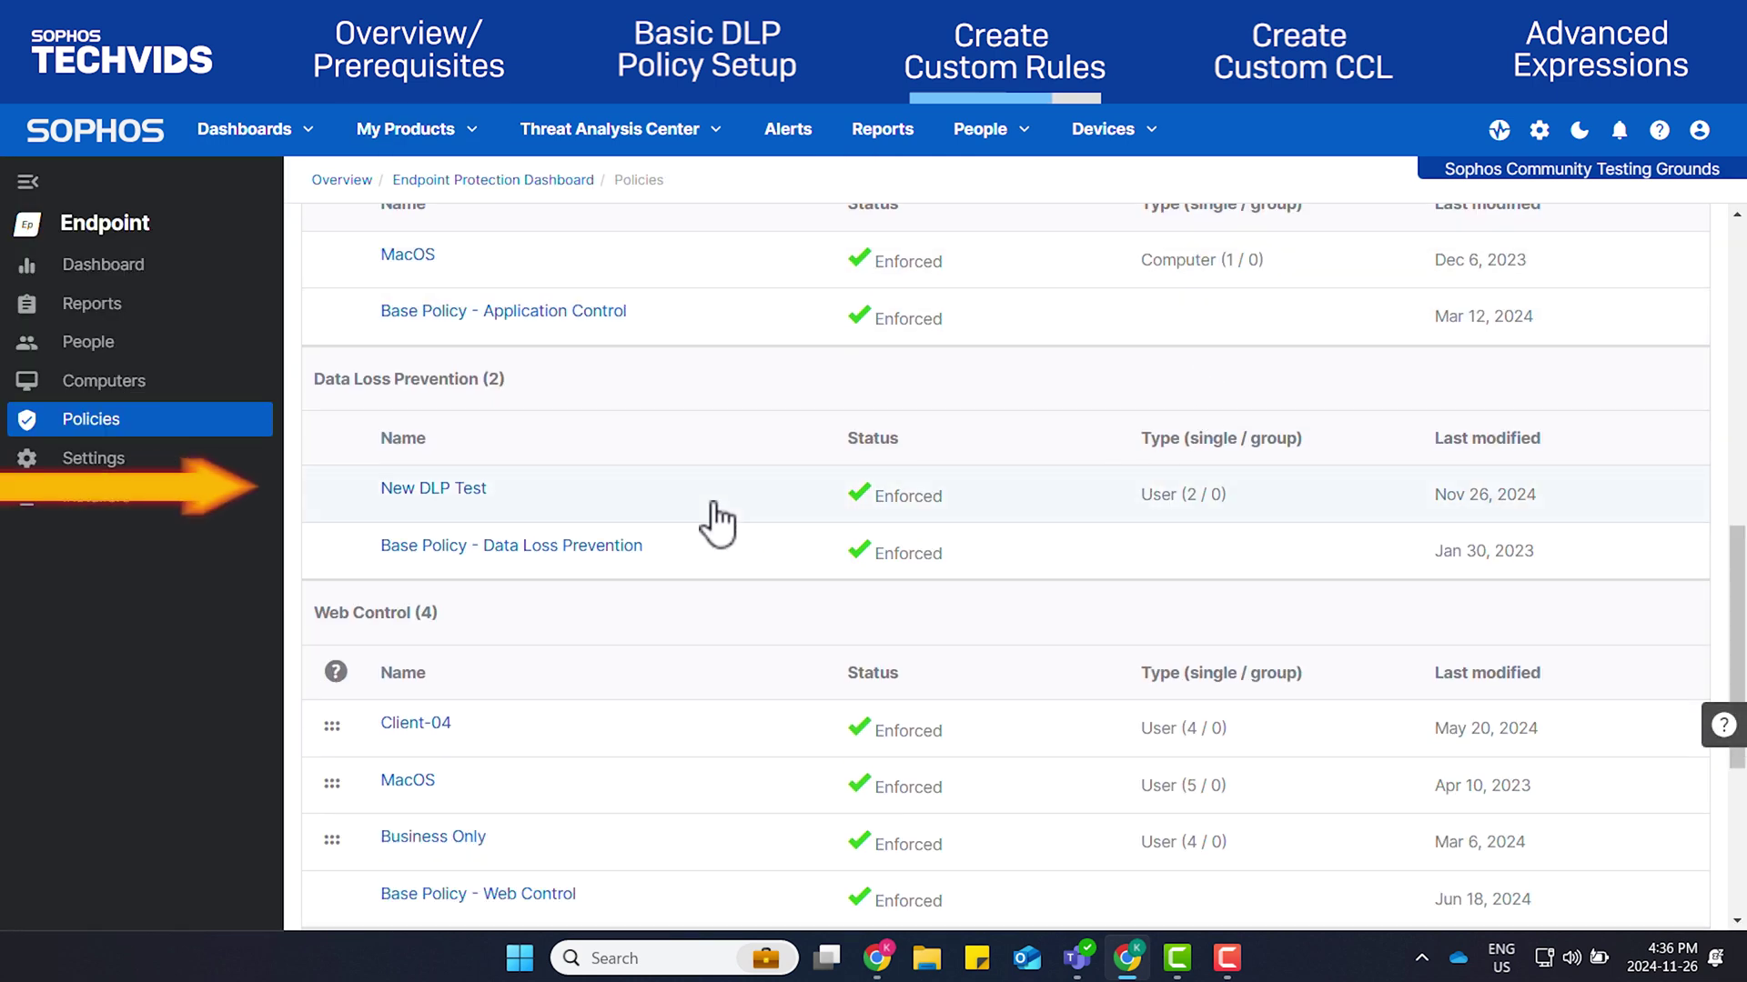
{"action": "left_click", "coordinate": [441, 491]}
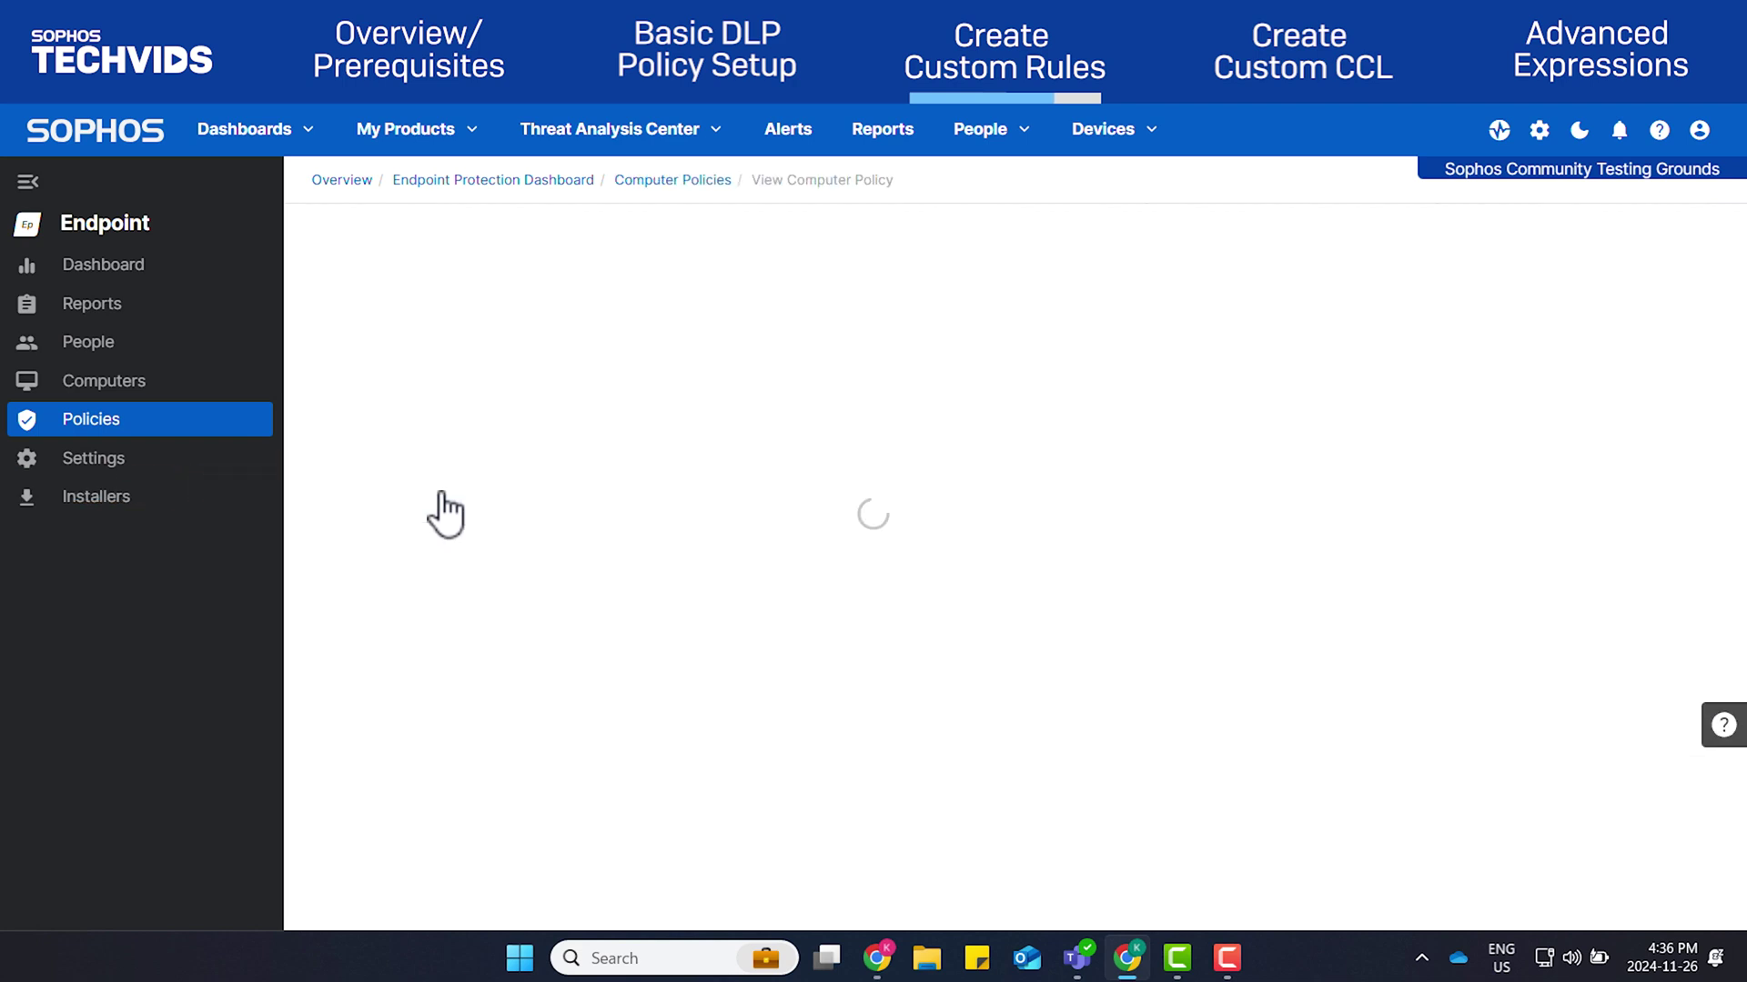
{"action": "left_click", "coordinate": [708, 387]}
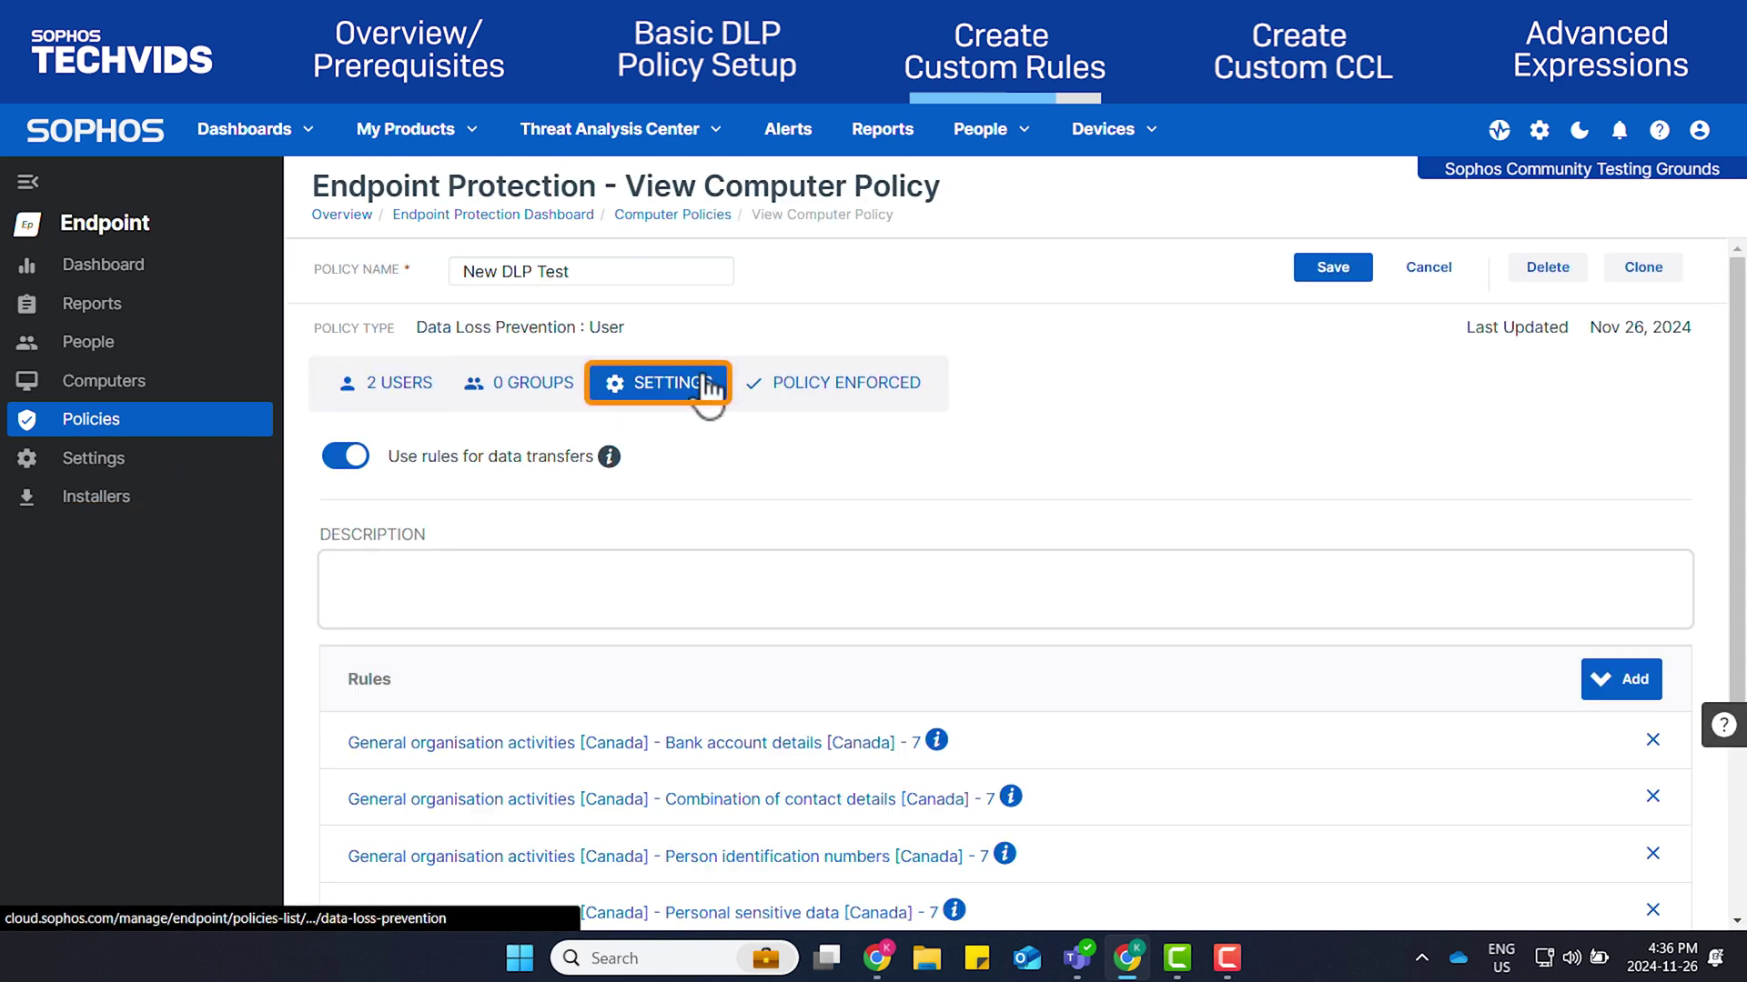
Add the existing Content Rule Test rule to the policy
{"action": "left_click", "coordinate": [1624, 696]}
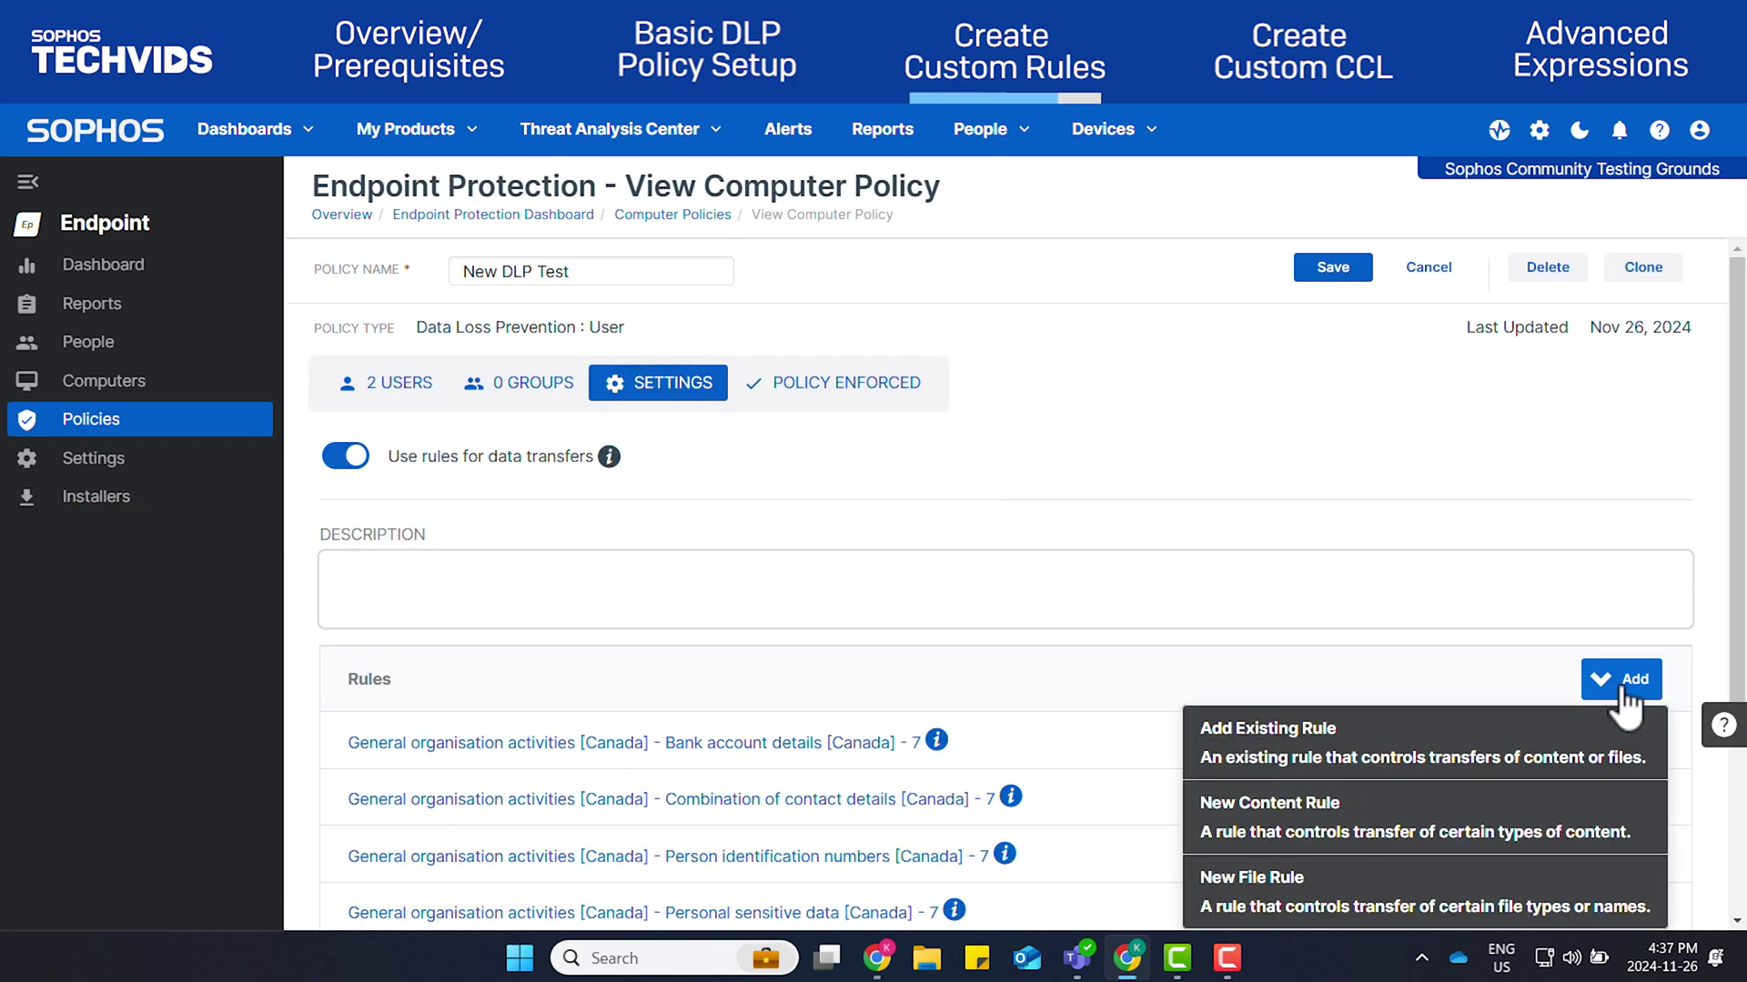
{"action": "left_click", "coordinate": [1385, 750]}
{"action": "scroll", "coordinate": [1447, 491], "scroll_direction": "down", "scroll_amount": 3}
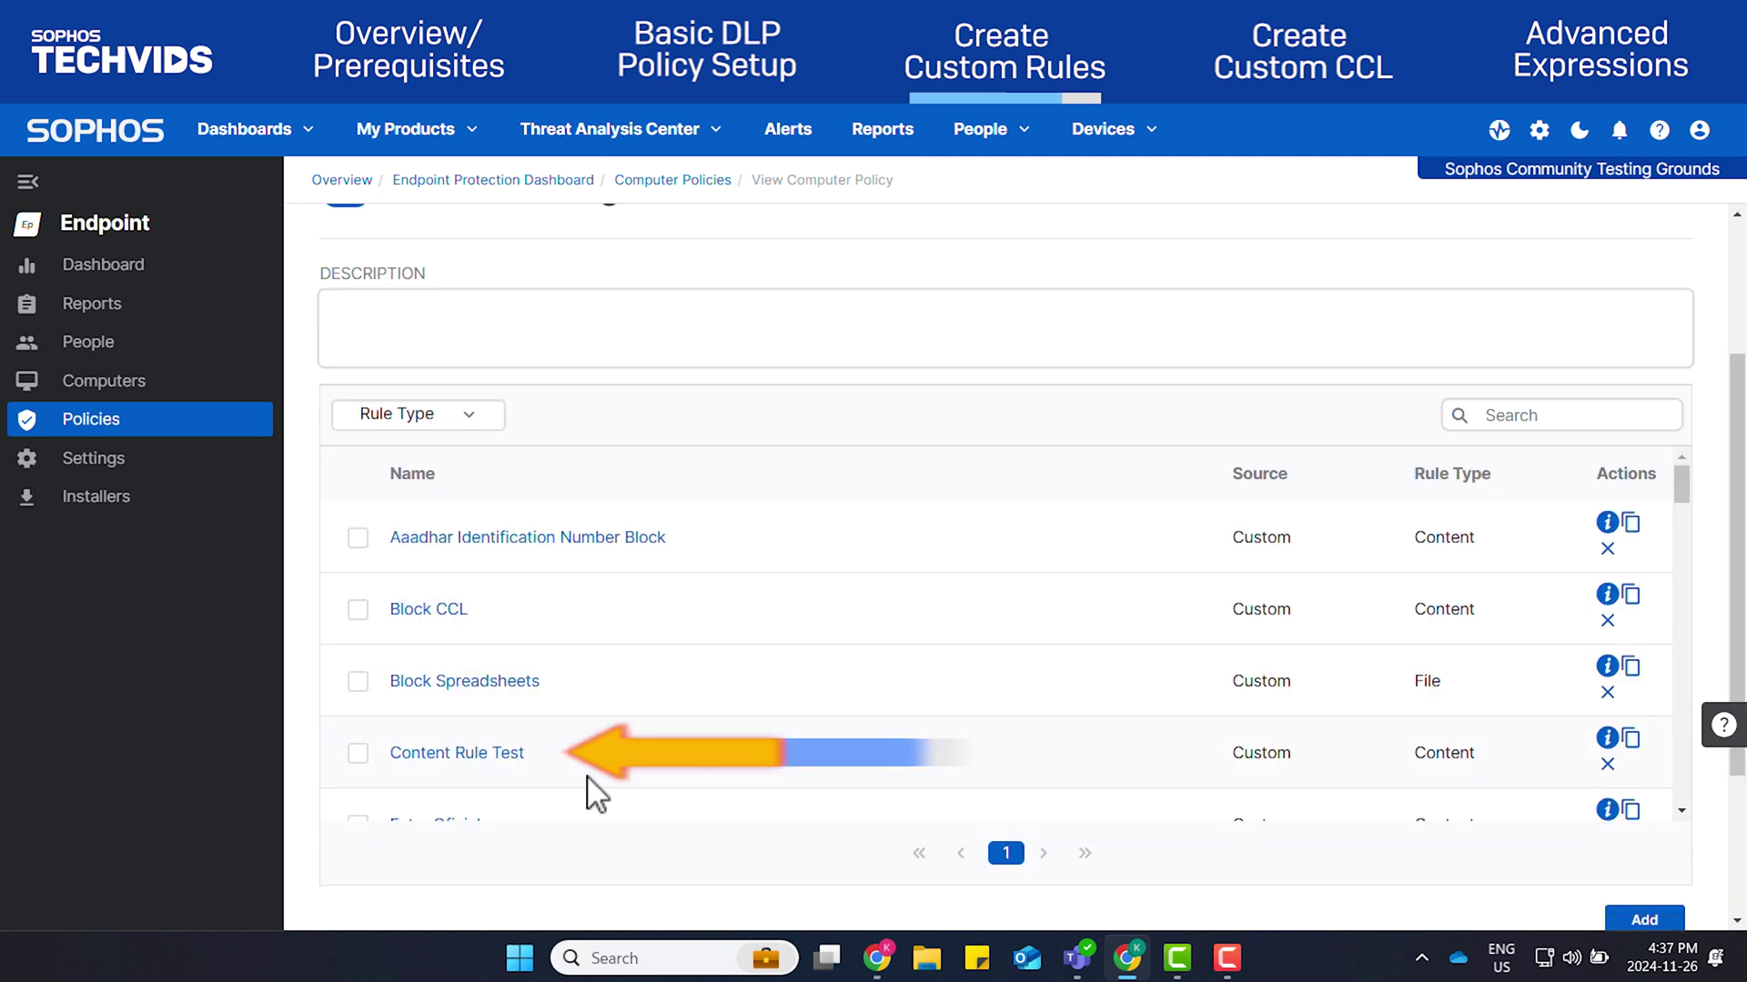
{"action": "left_click", "coordinate": [358, 753]}
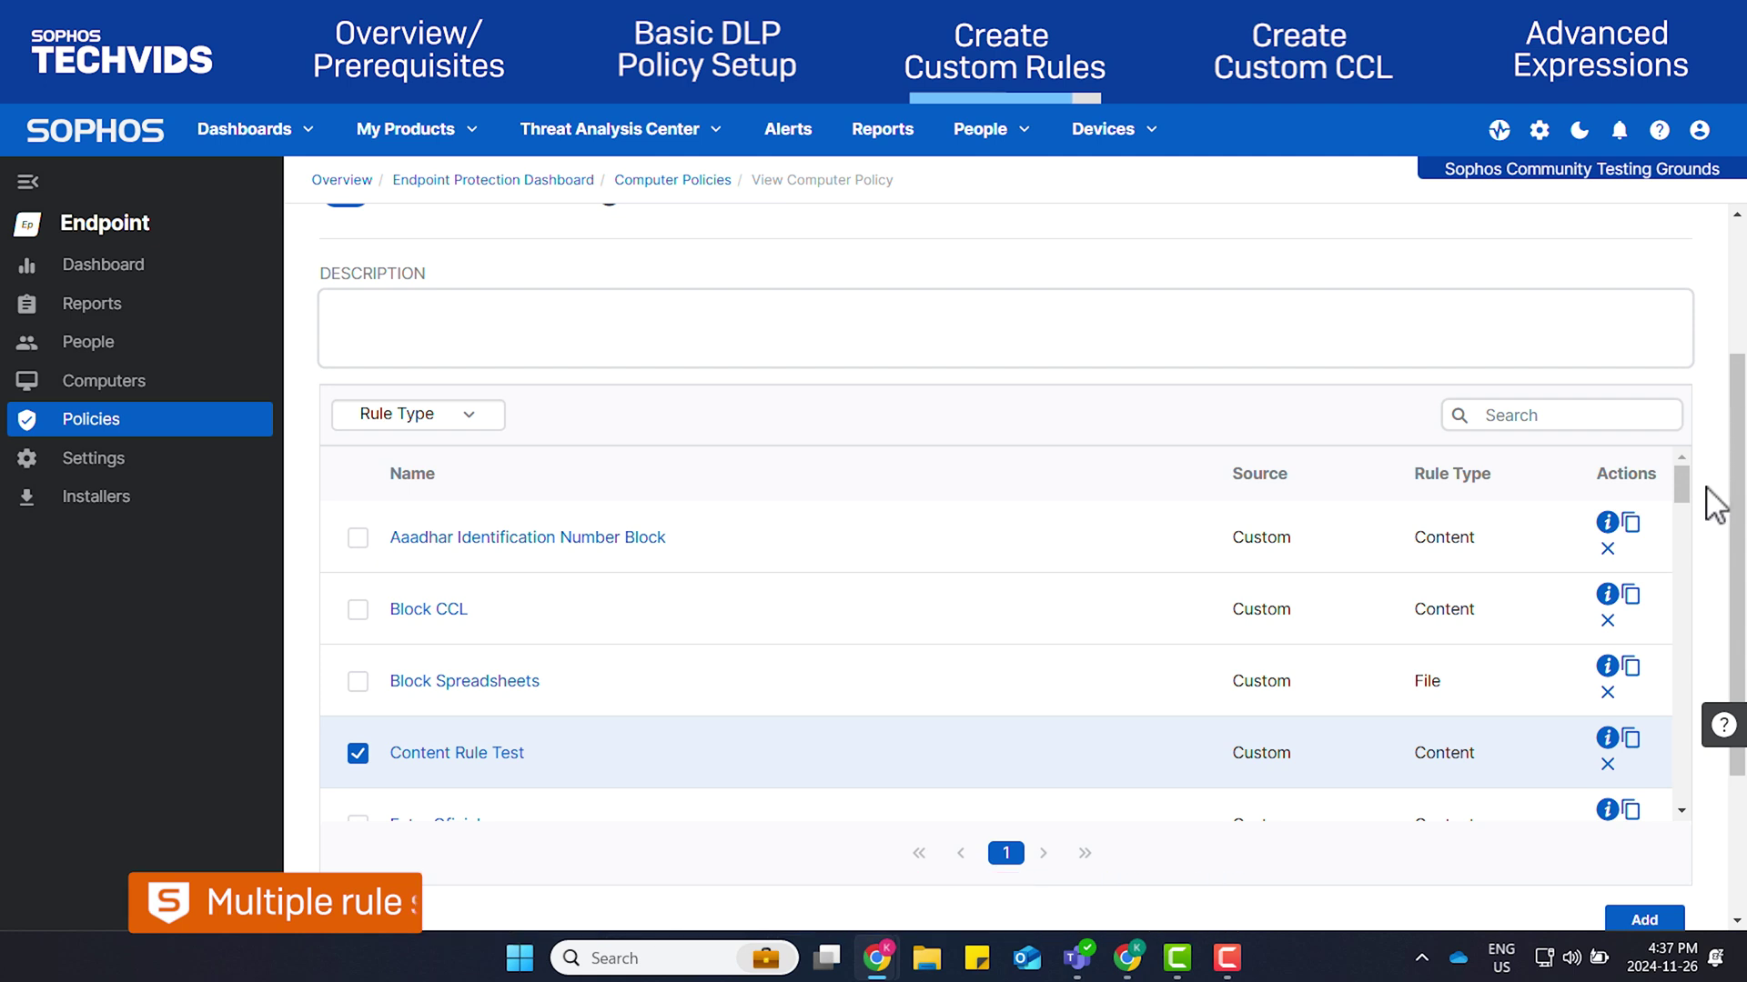
{"action": "scroll", "coordinate": [1713, 500], "scroll_direction": "down", "scroll_amount": 3}
{"action": "left_click", "coordinate": [1643, 690]}
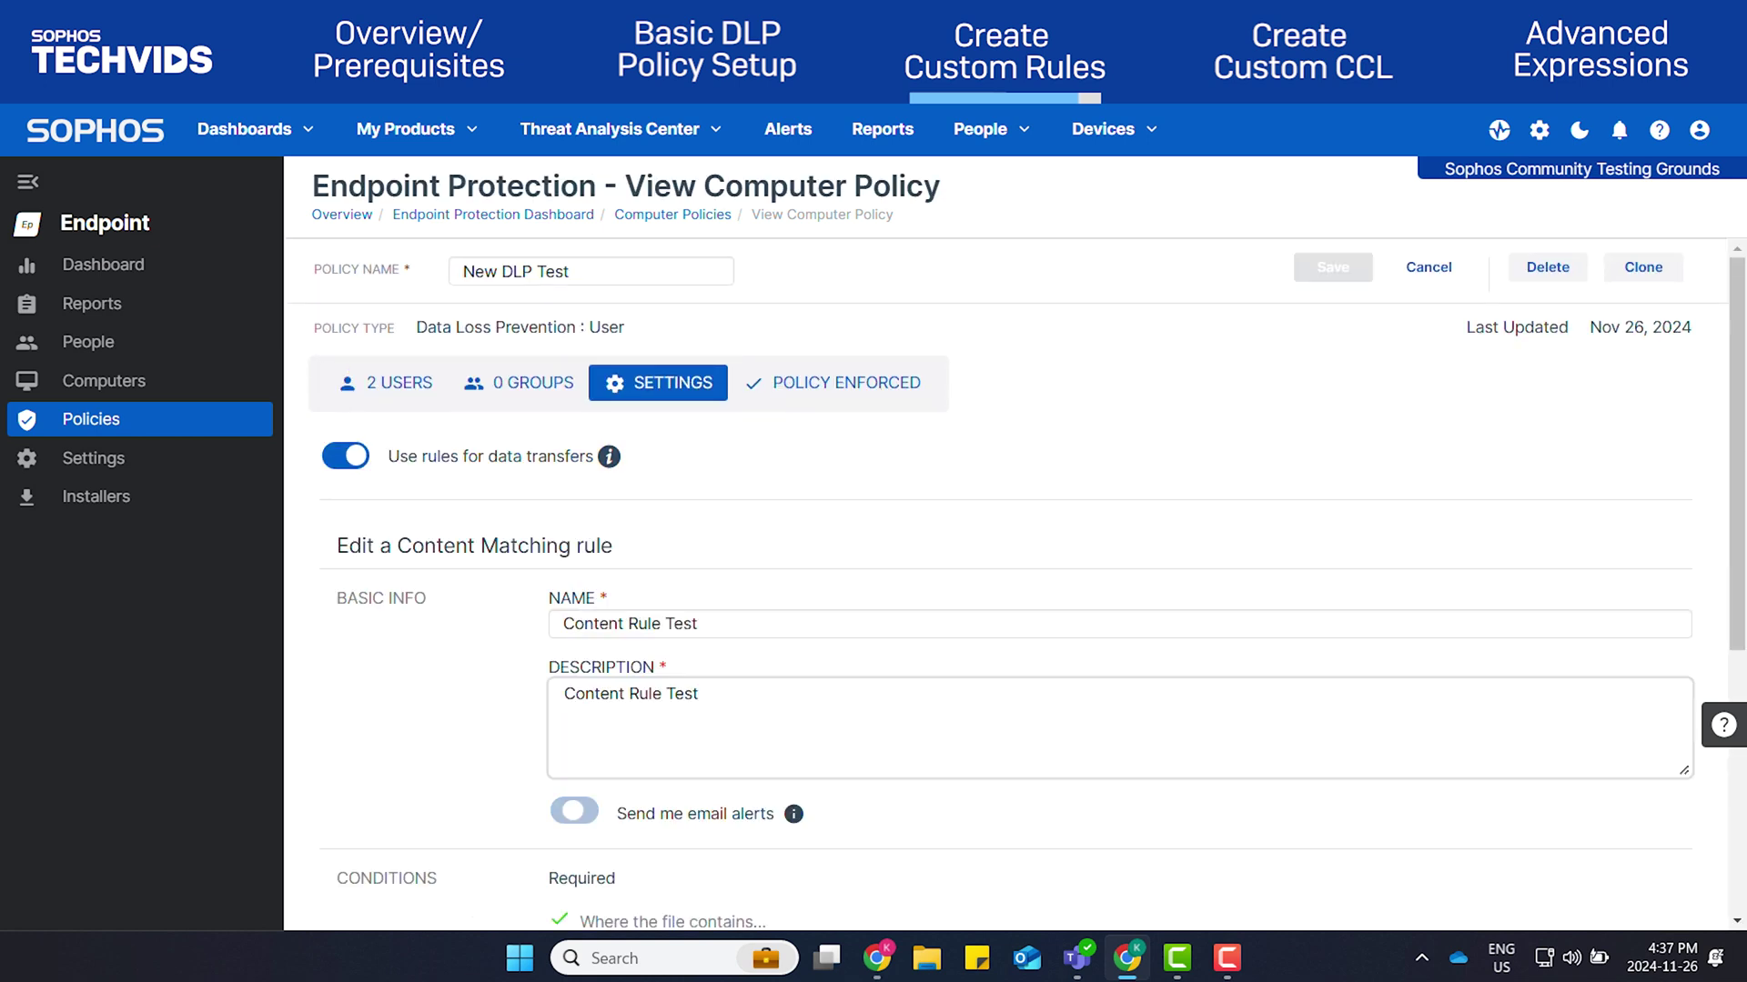
Review Content Rule Test's File Contains conditions in the rule configuration and finish
{"action": "scroll", "coordinate": [1711, 523], "scroll_direction": "down", "scroll_amount": 5}
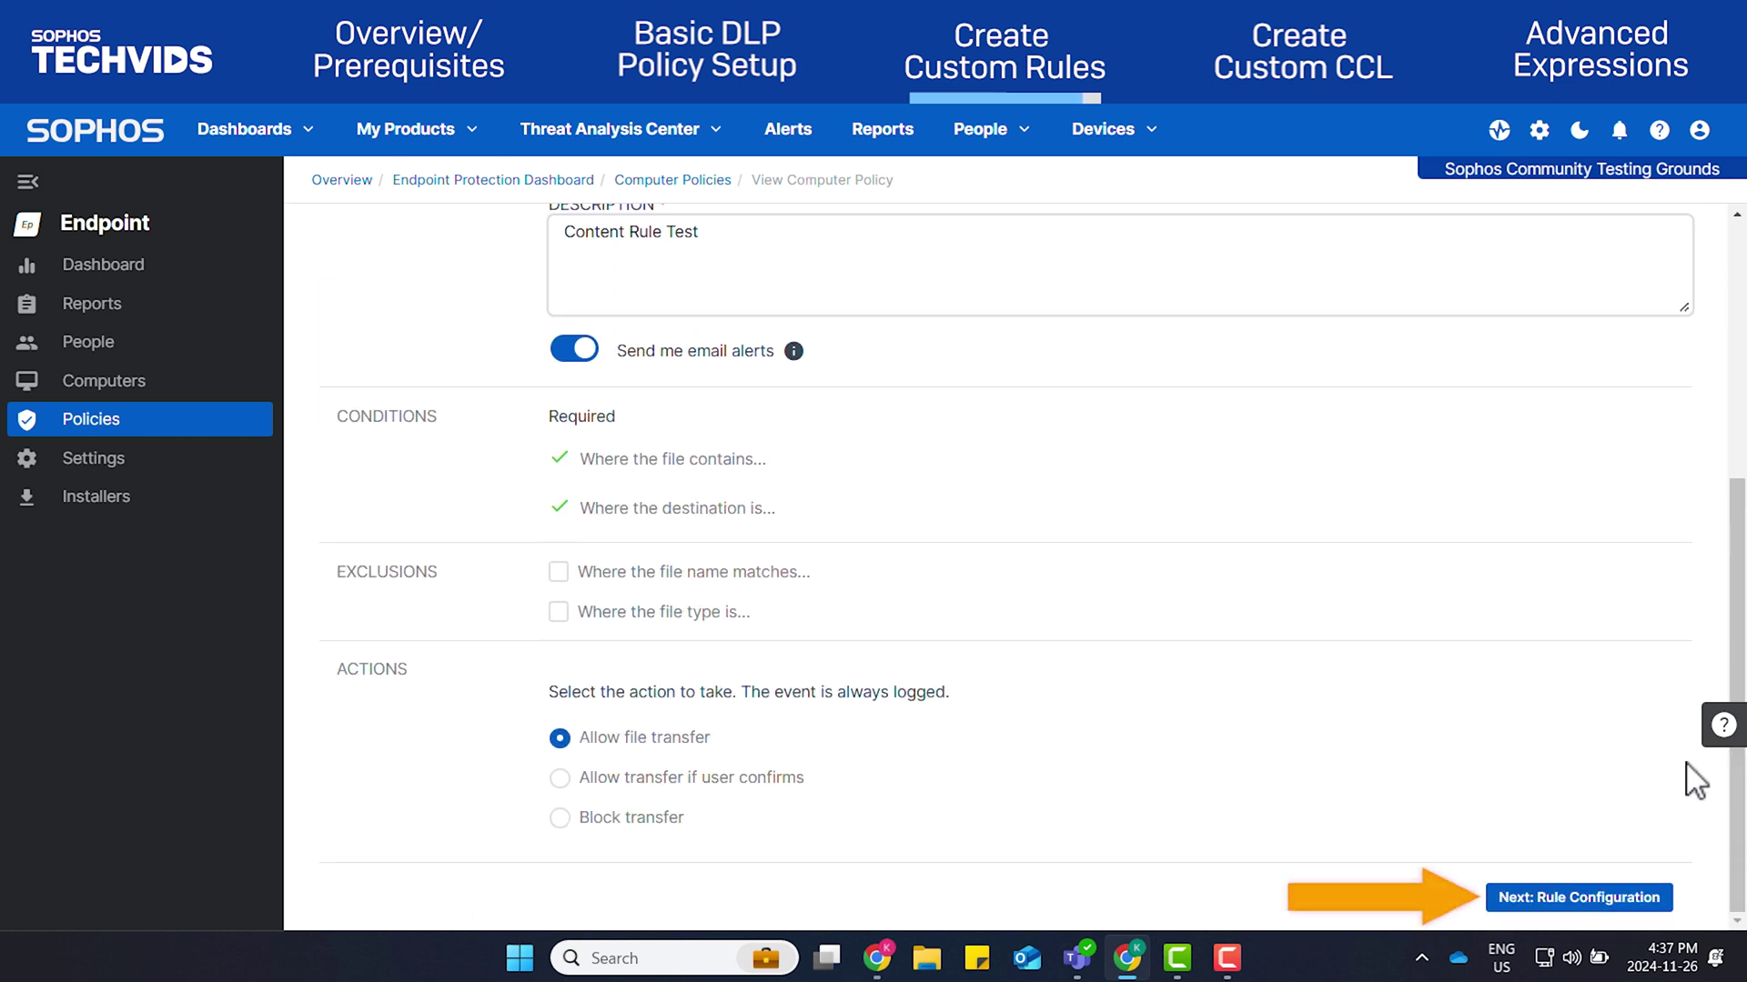
{"action": "left_click", "coordinate": [1635, 899]}
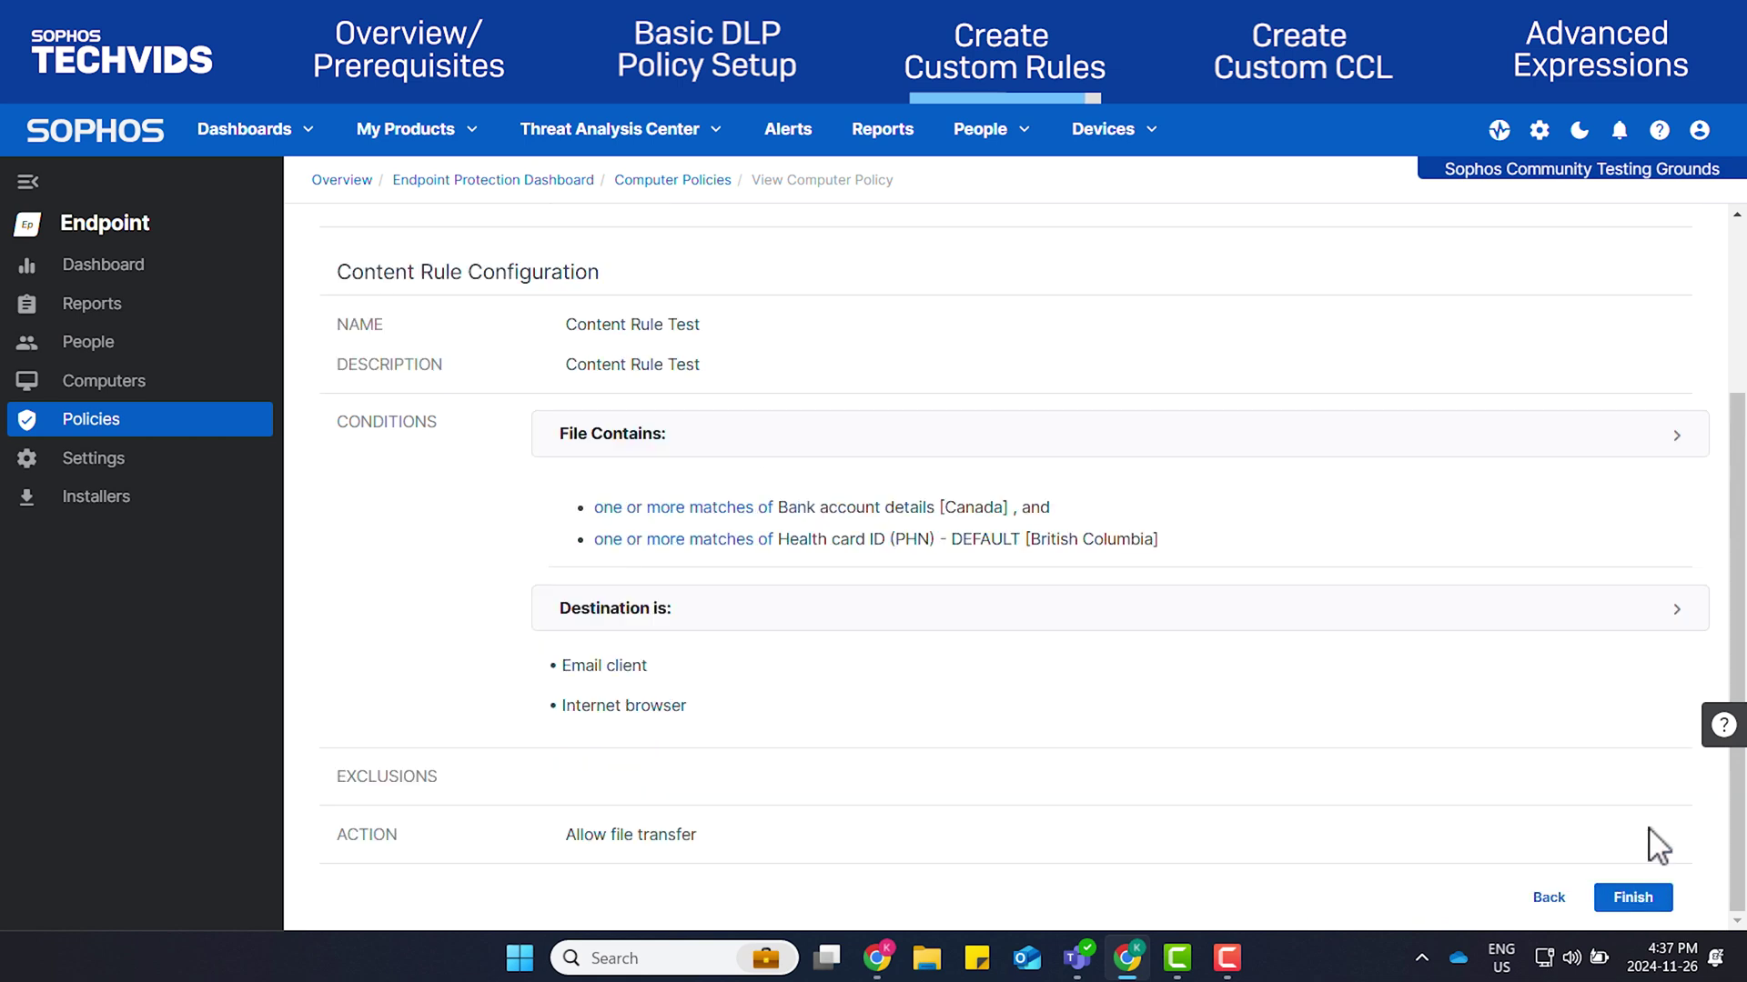
{"action": "left_click", "coordinate": [1662, 443]}
{"action": "scroll", "coordinate": [1721, 535], "scroll_direction": "down", "scroll_amount": 1}
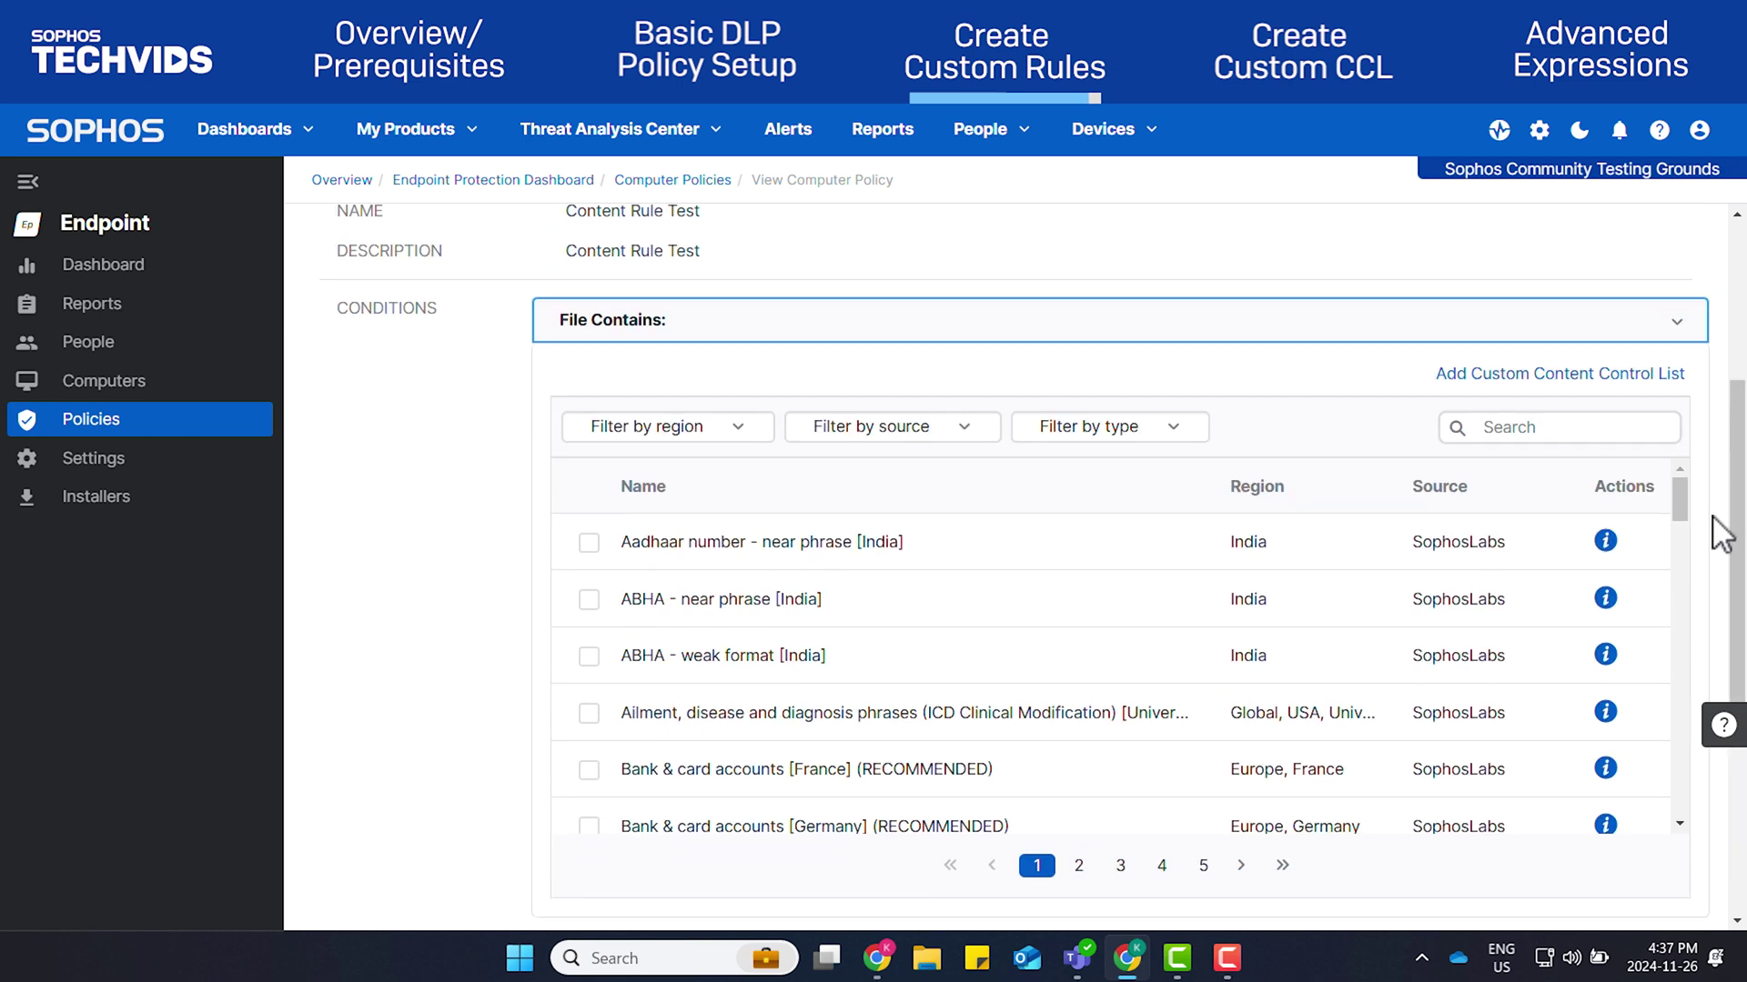
{"action": "left_click", "coordinate": [1676, 328]}
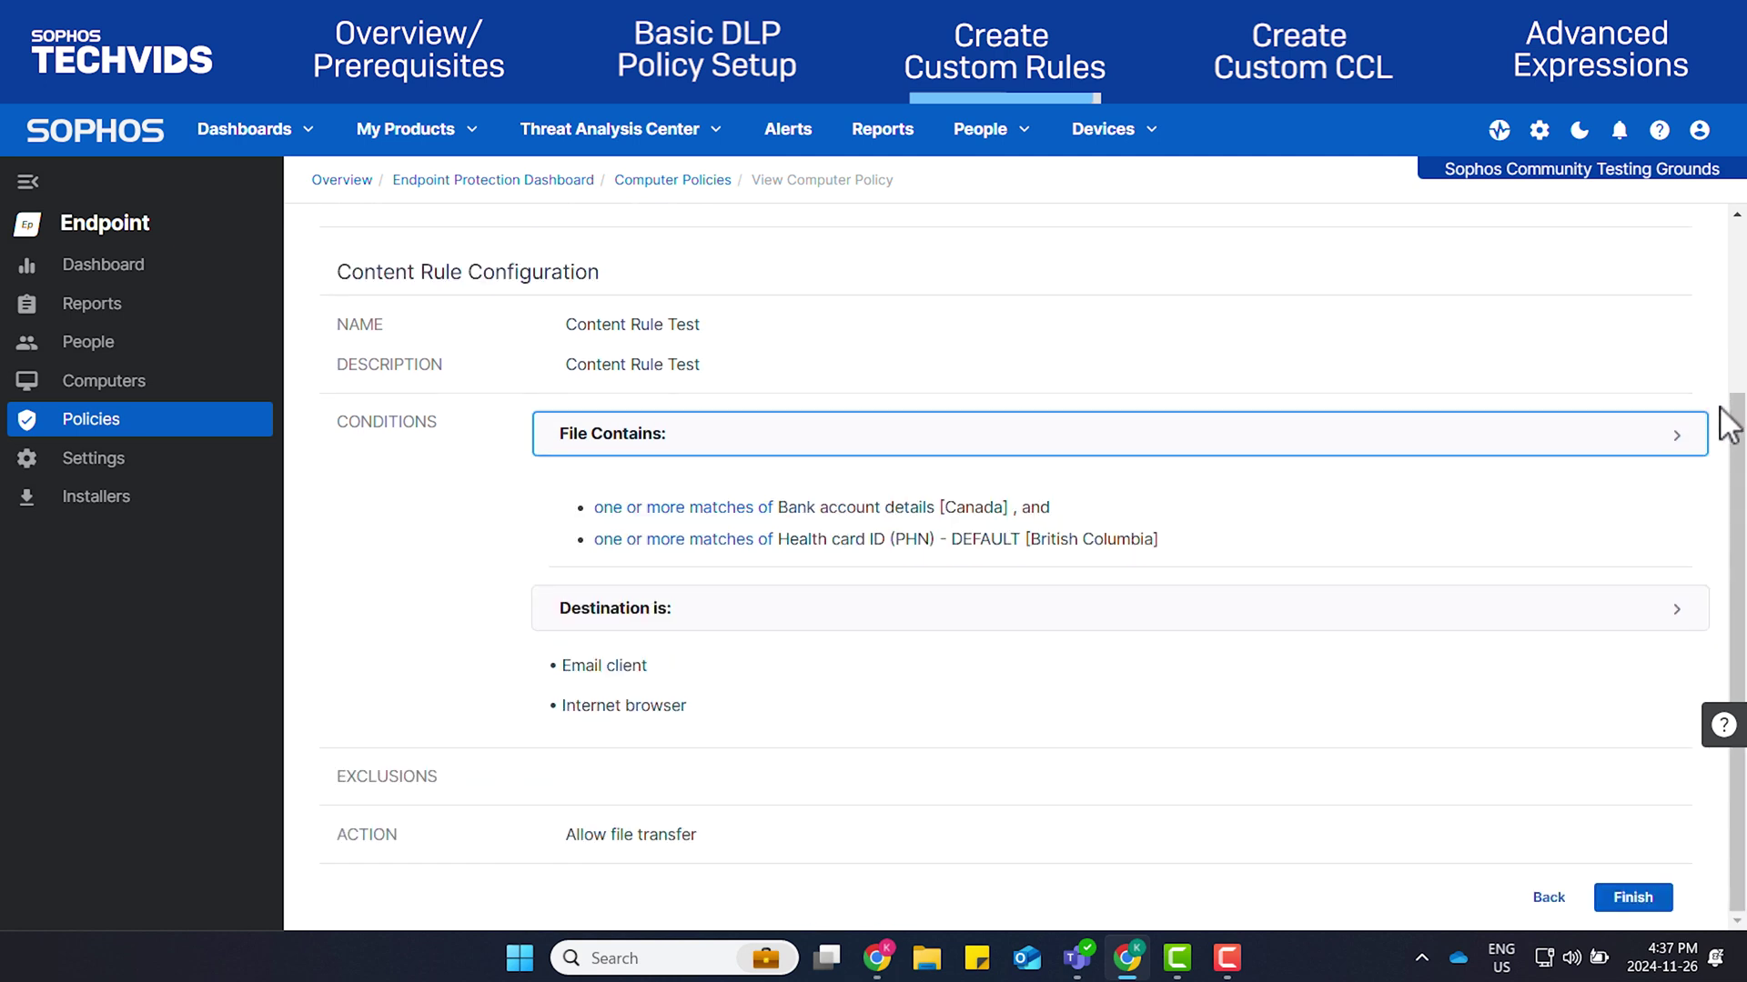
{"action": "left_click", "coordinate": [1633, 899]}
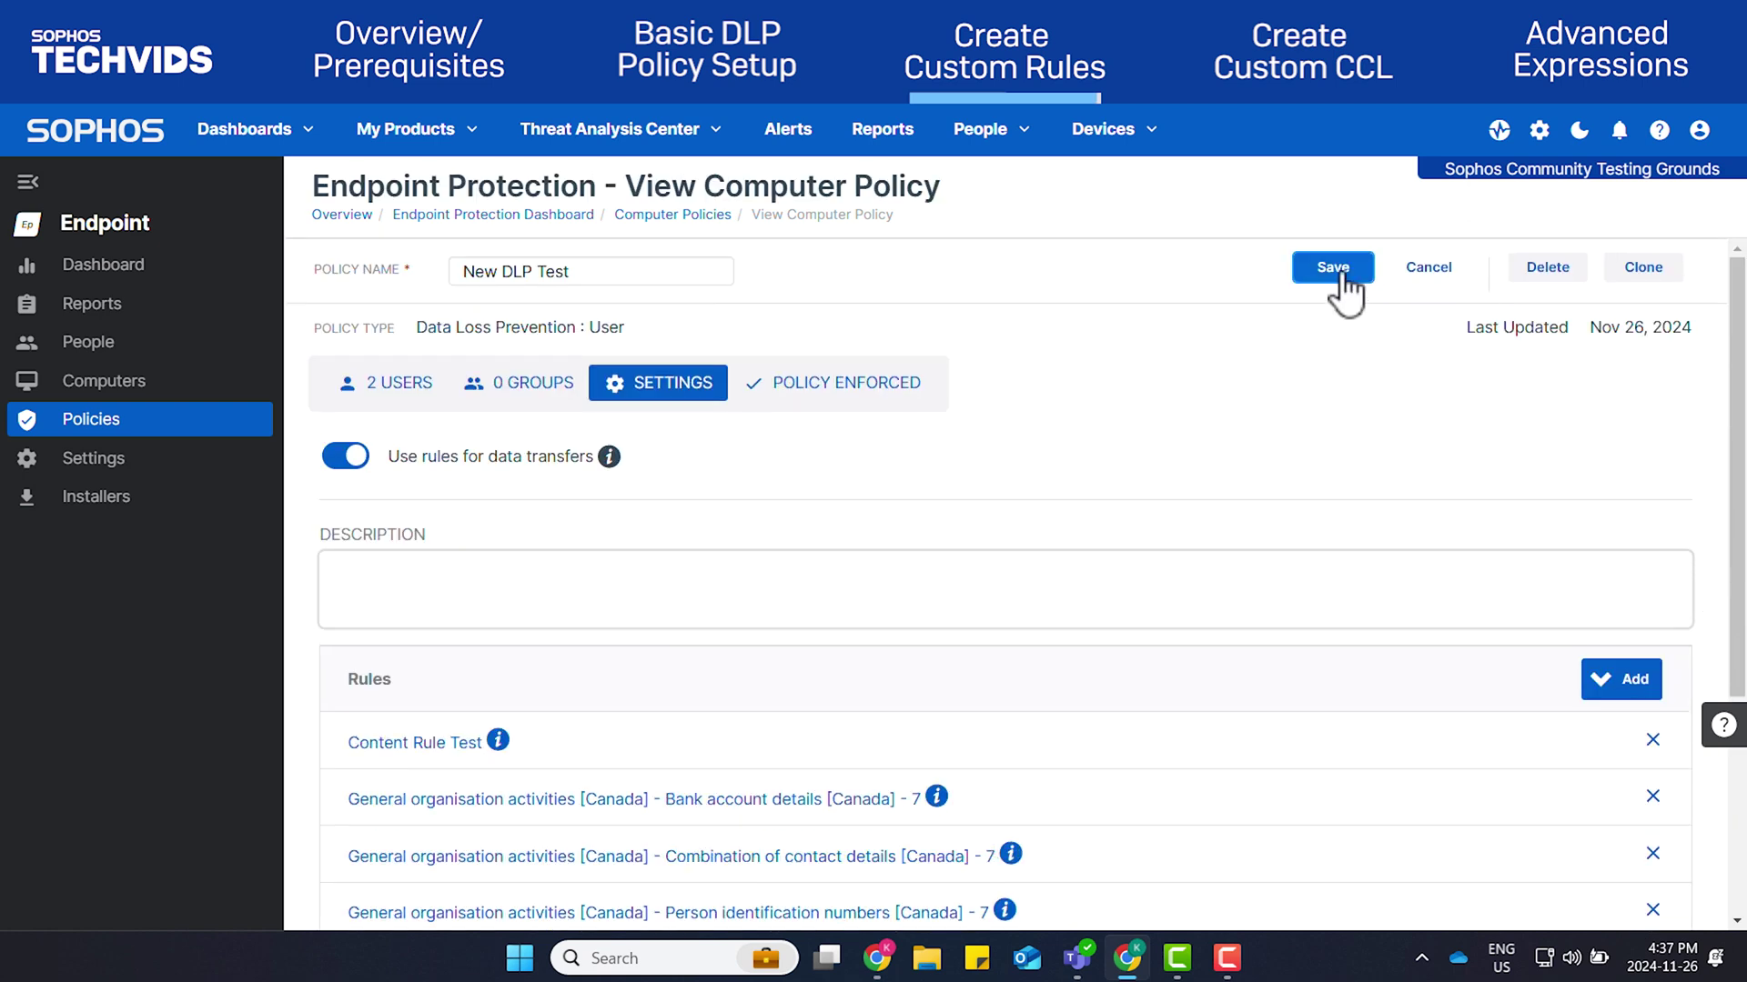
Save the New DLP Test policy and go to General Settings > Content Control Lists
{"action": "left_click", "coordinate": [1333, 267]}
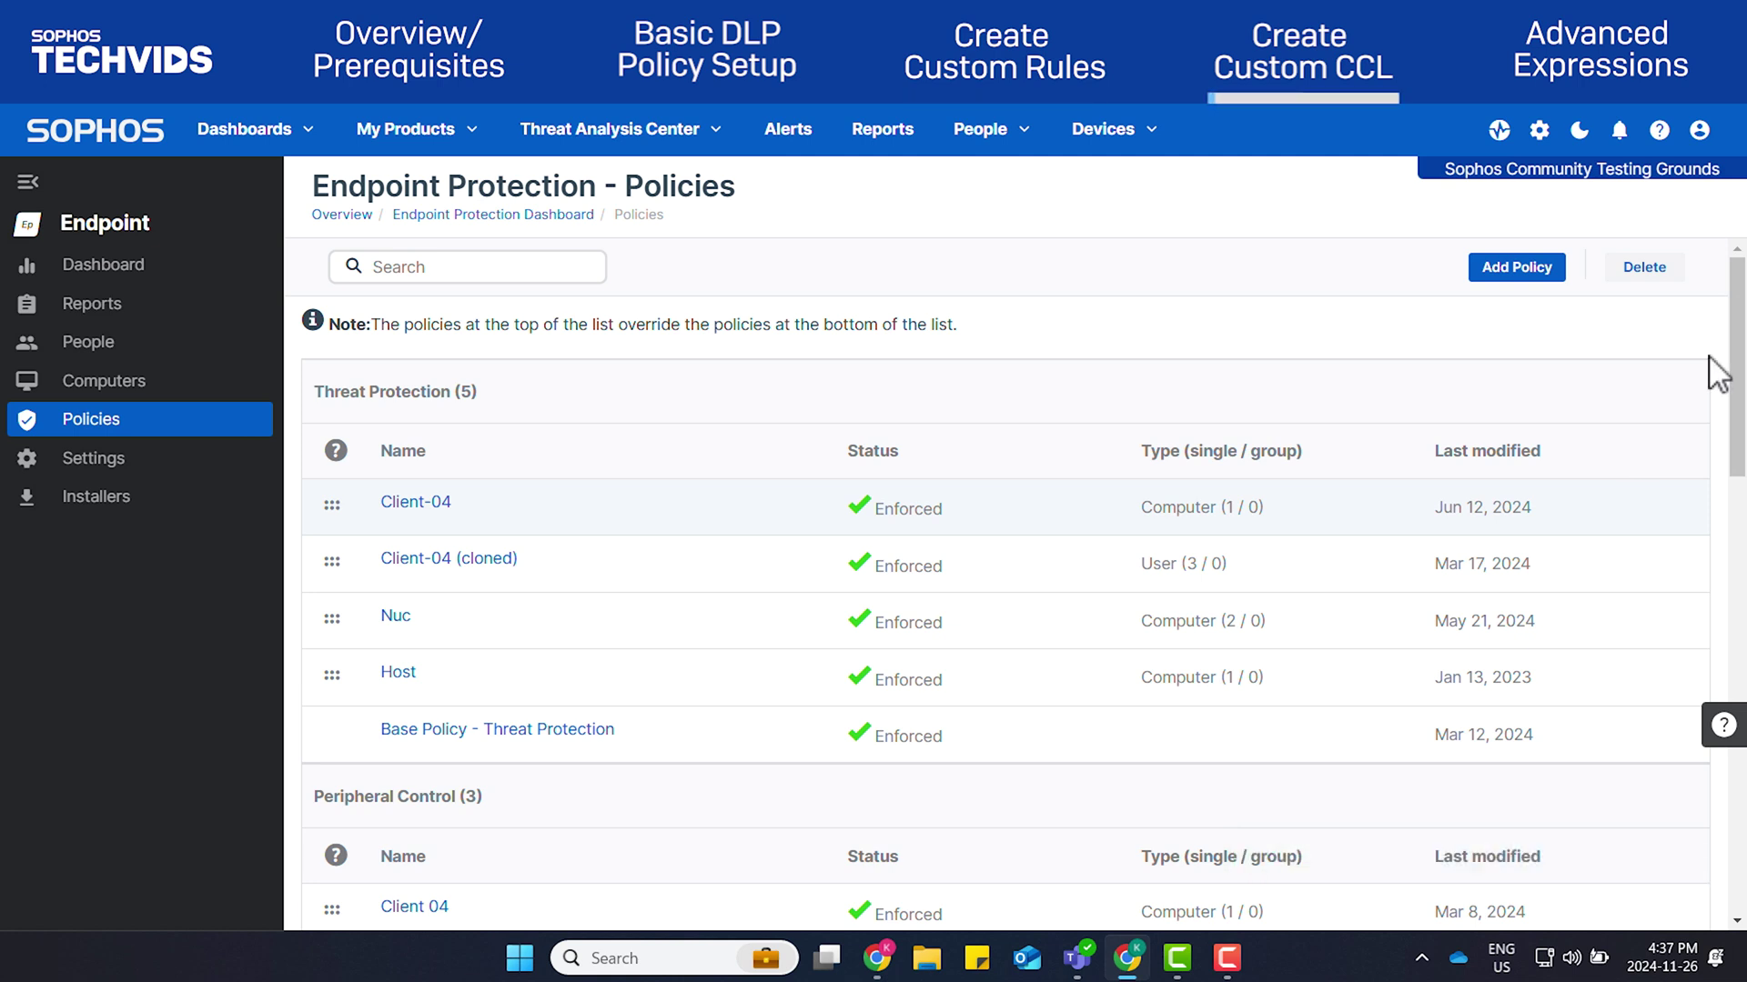
{"action": "left_click", "coordinate": [476, 147]}
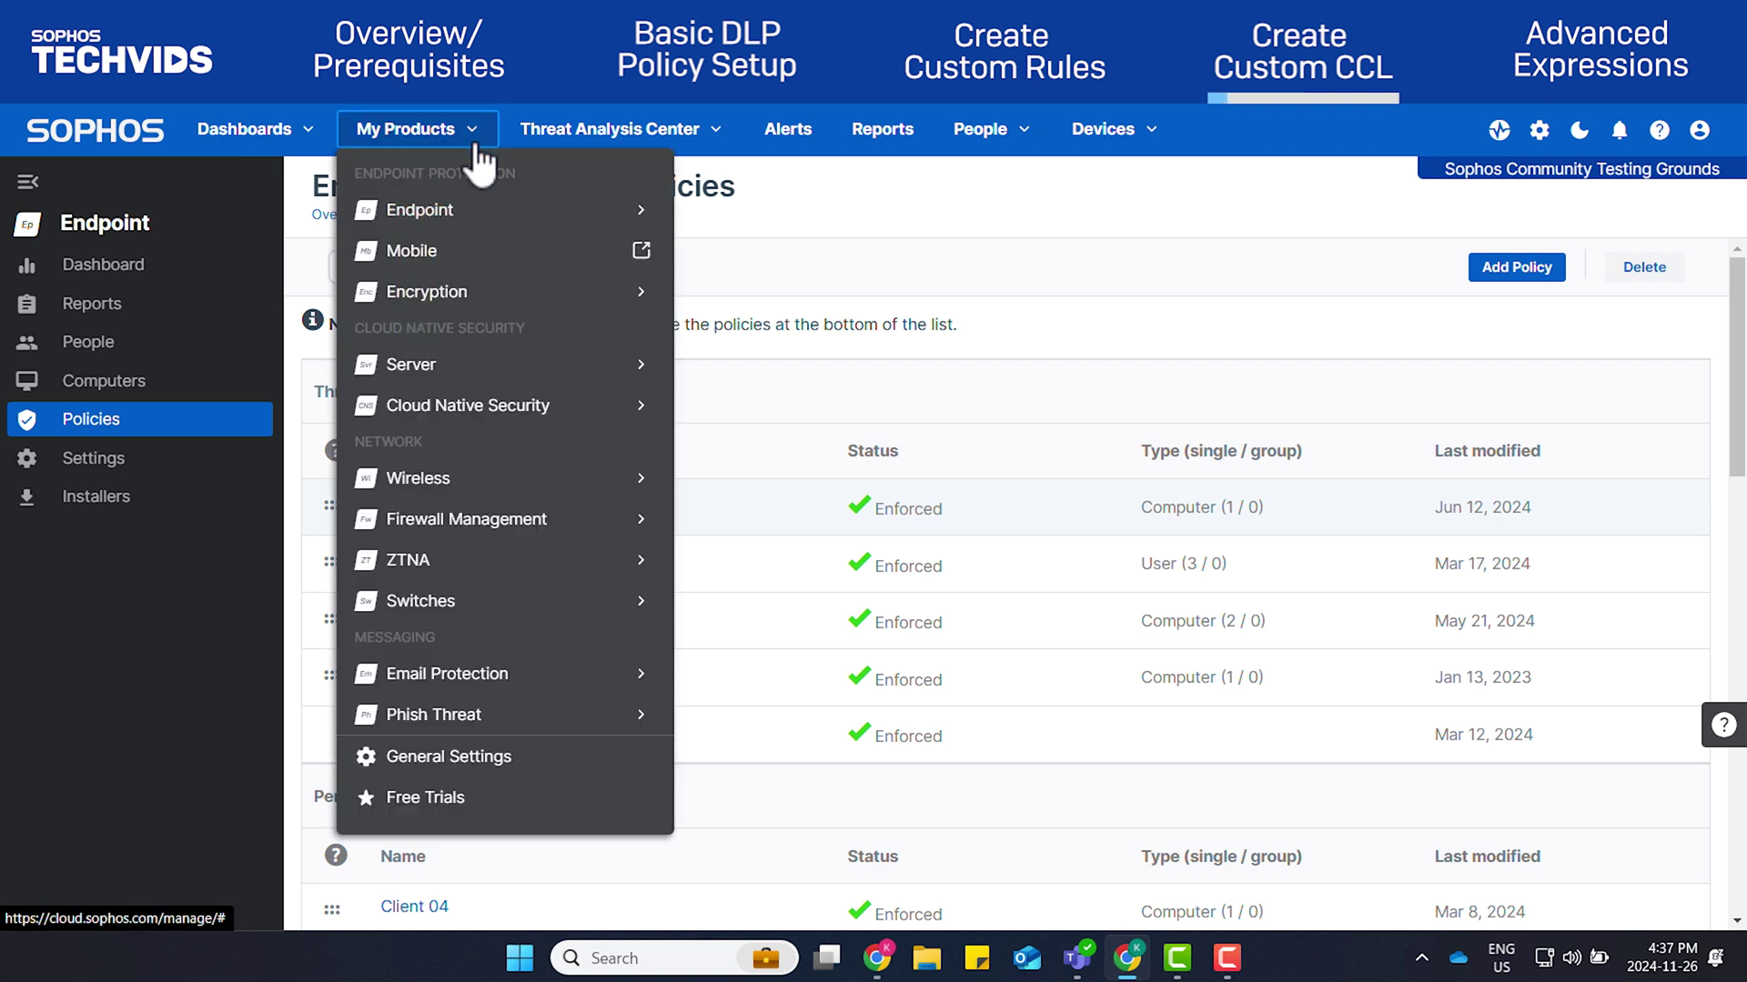
{"action": "left_click", "coordinate": [456, 759]}
{"action": "scroll", "coordinate": [1656, 628], "scroll_direction": "down", "scroll_amount": 15}
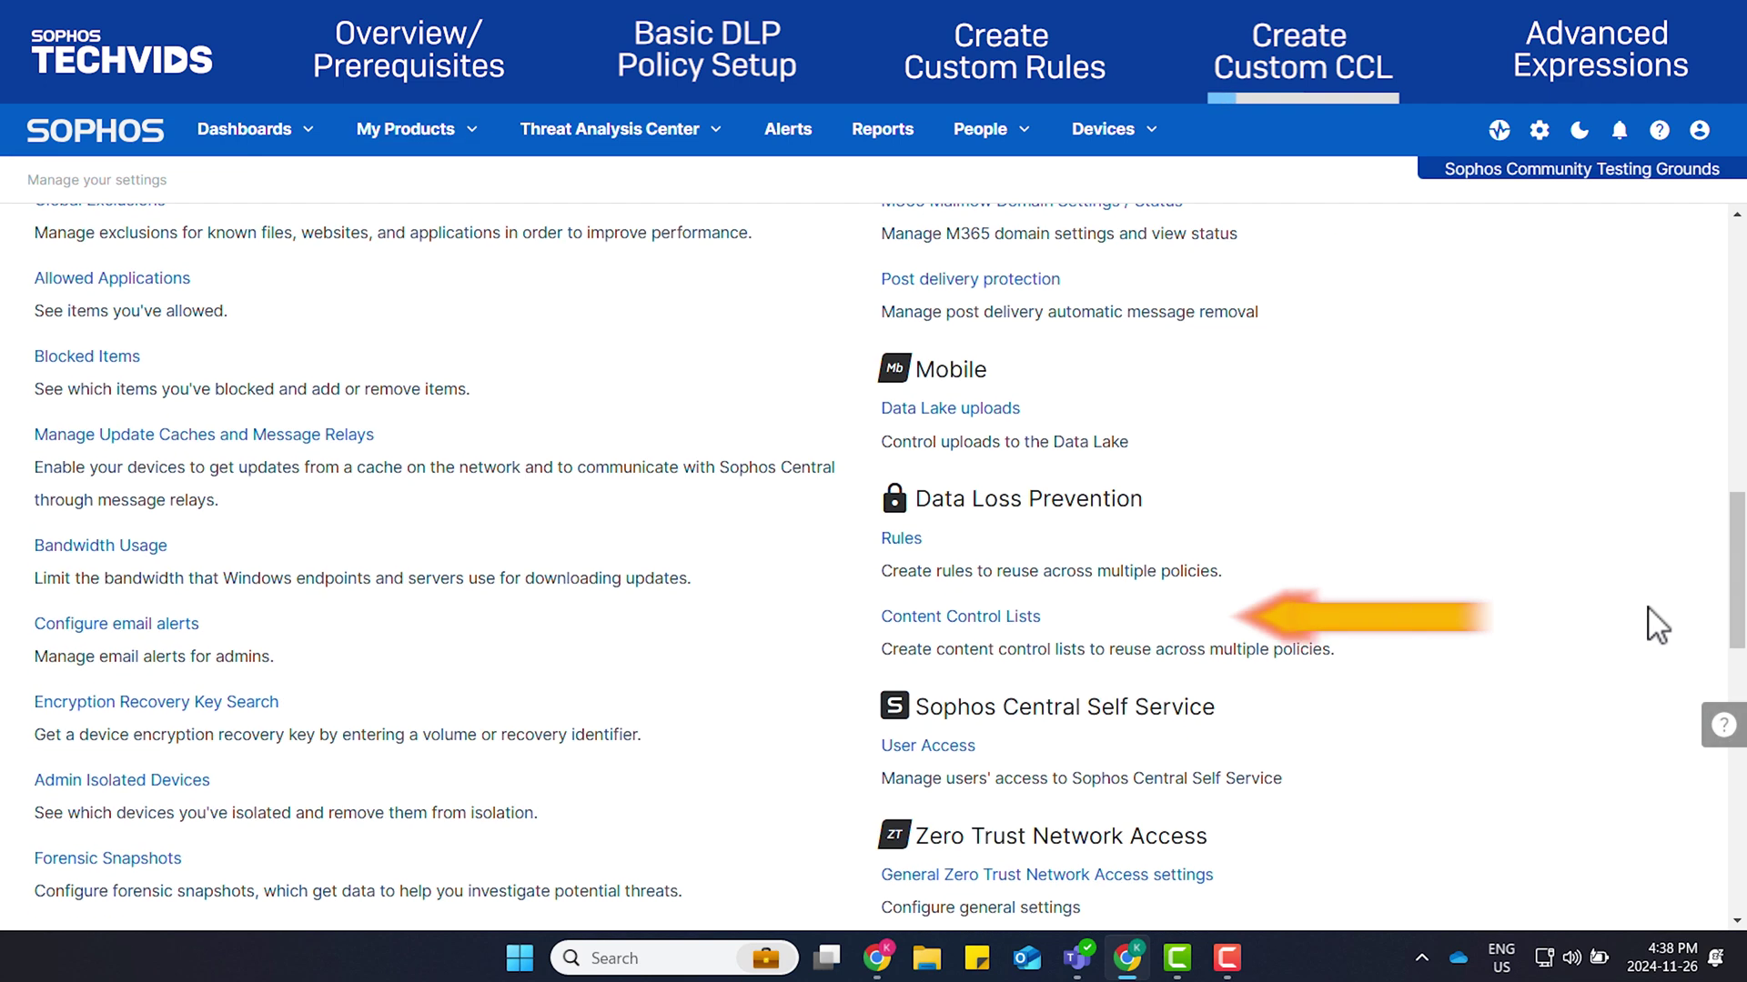
{"action": "left_click", "coordinate": [972, 618]}
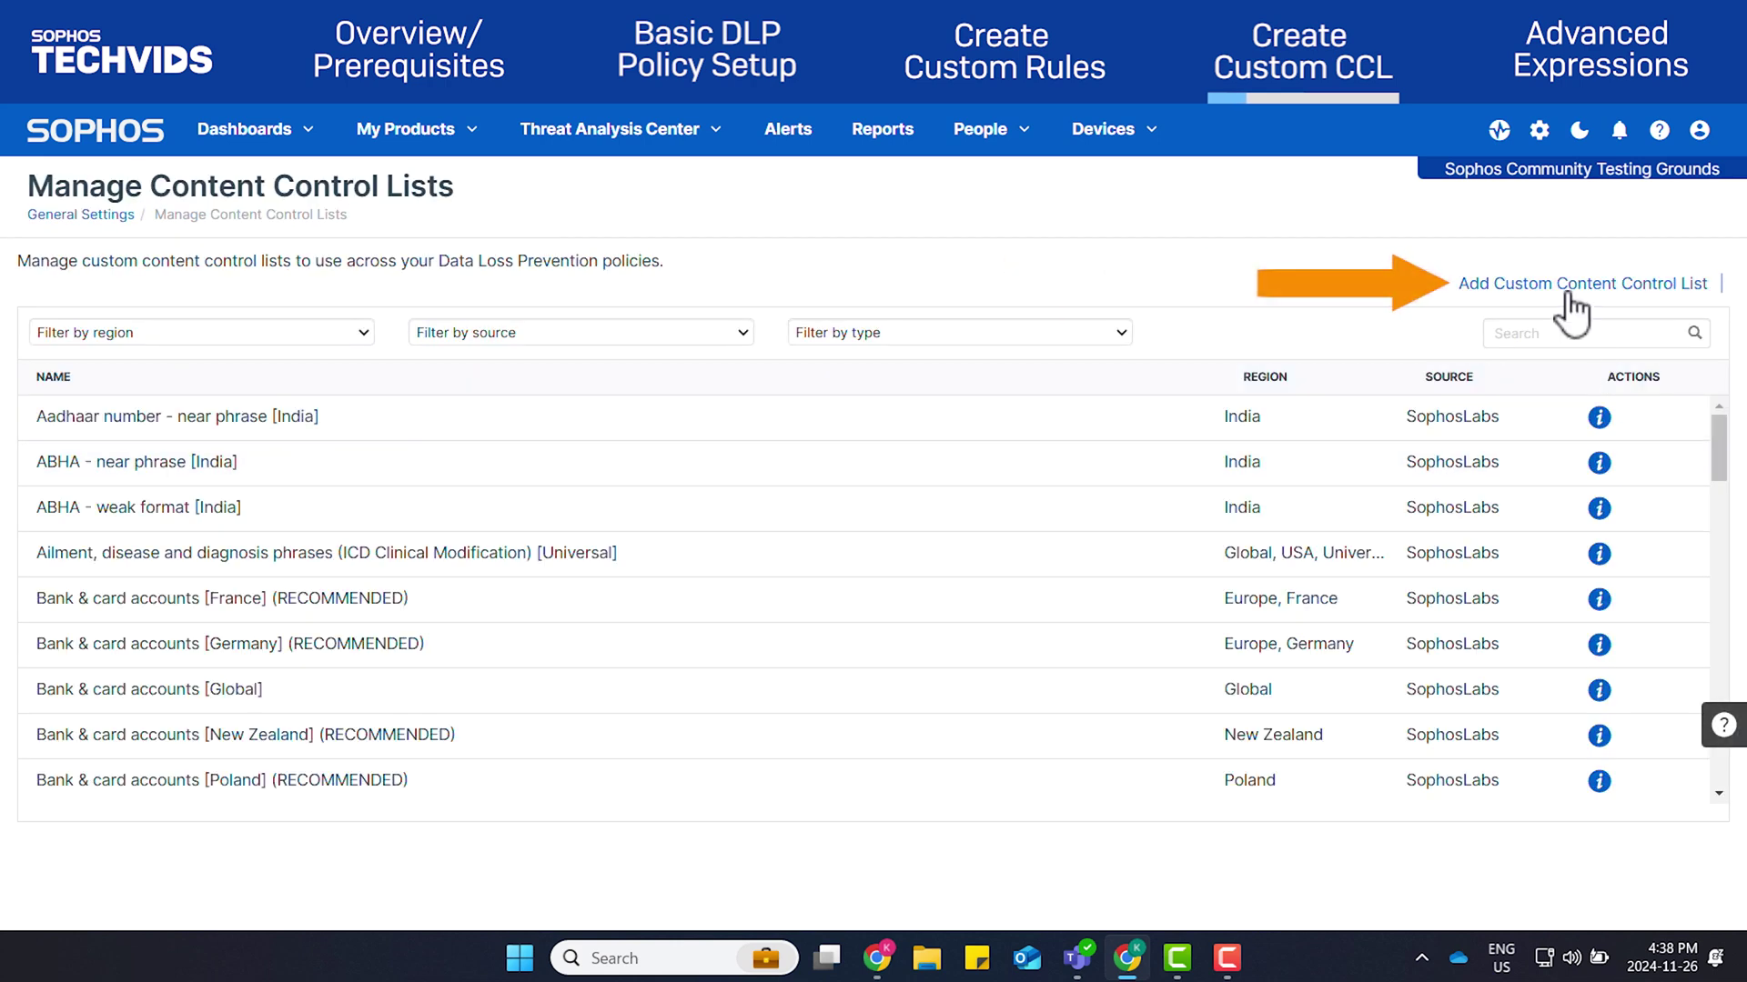
Add a custom content control list named 'Custom CCL Test'
{"action": "left_click", "coordinate": [1465, 283]}
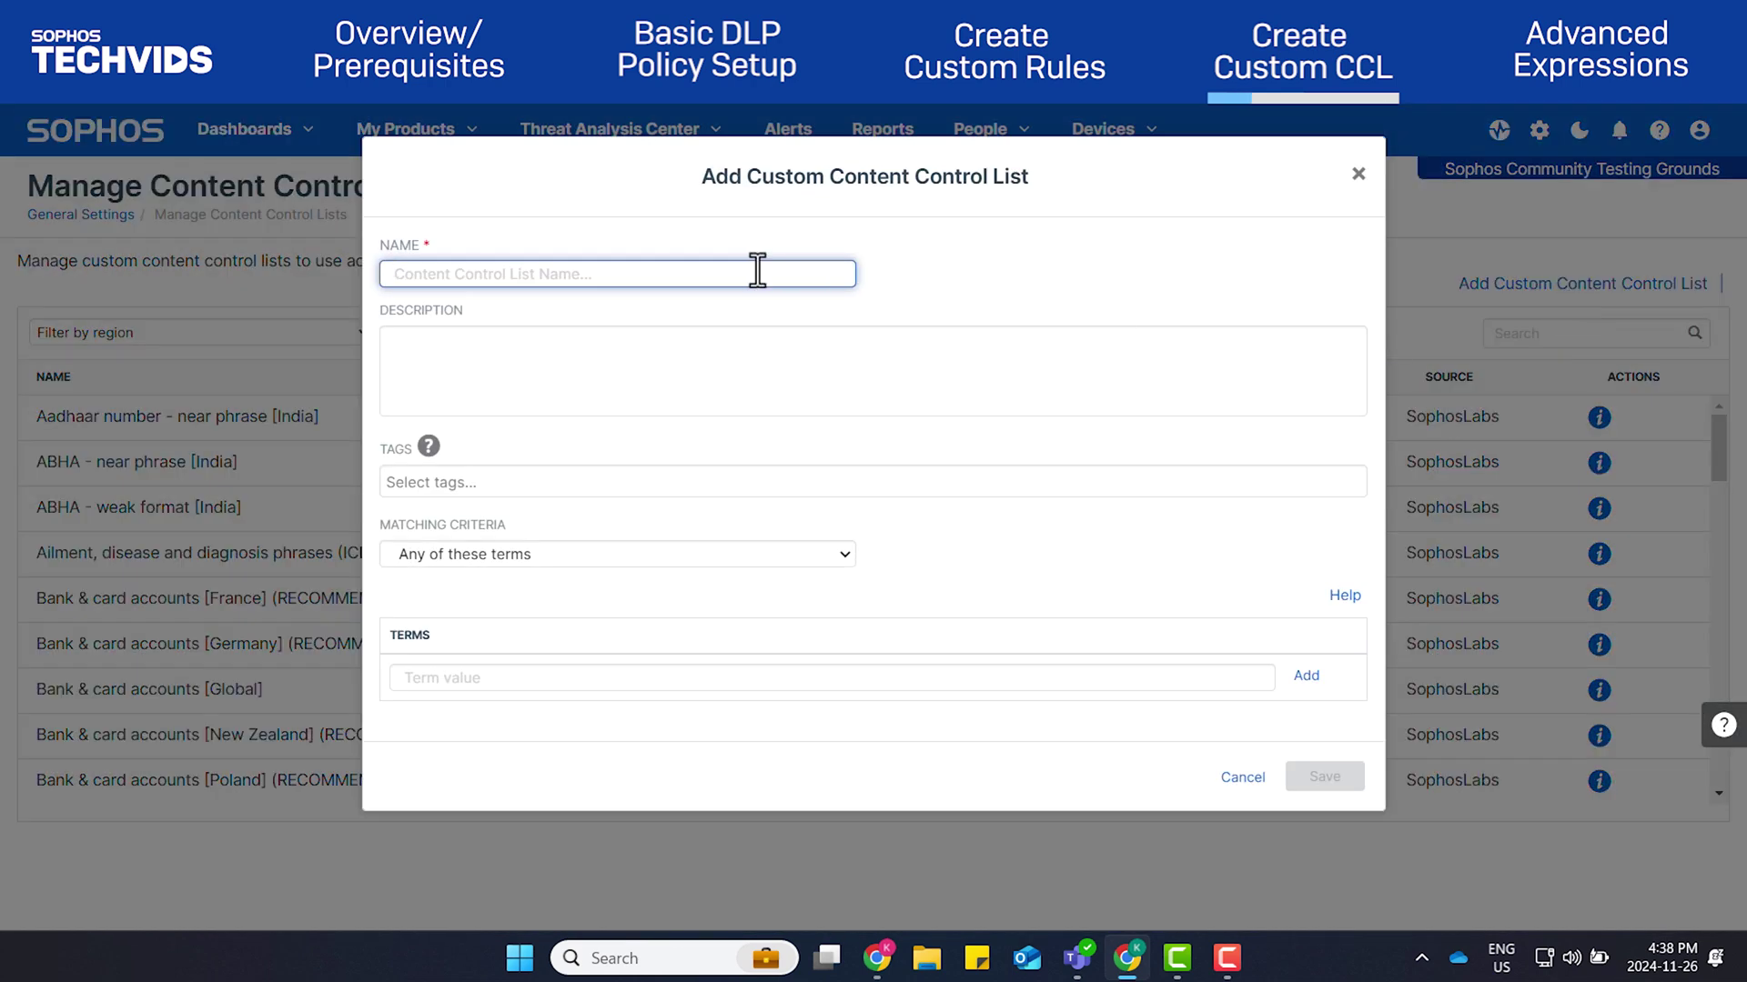
{"action": "type", "text": "Custom CCL Test"}
{"action": "left_click", "coordinate": [733, 368]}
{"action": "type", "text": "Custom CCL Test"}
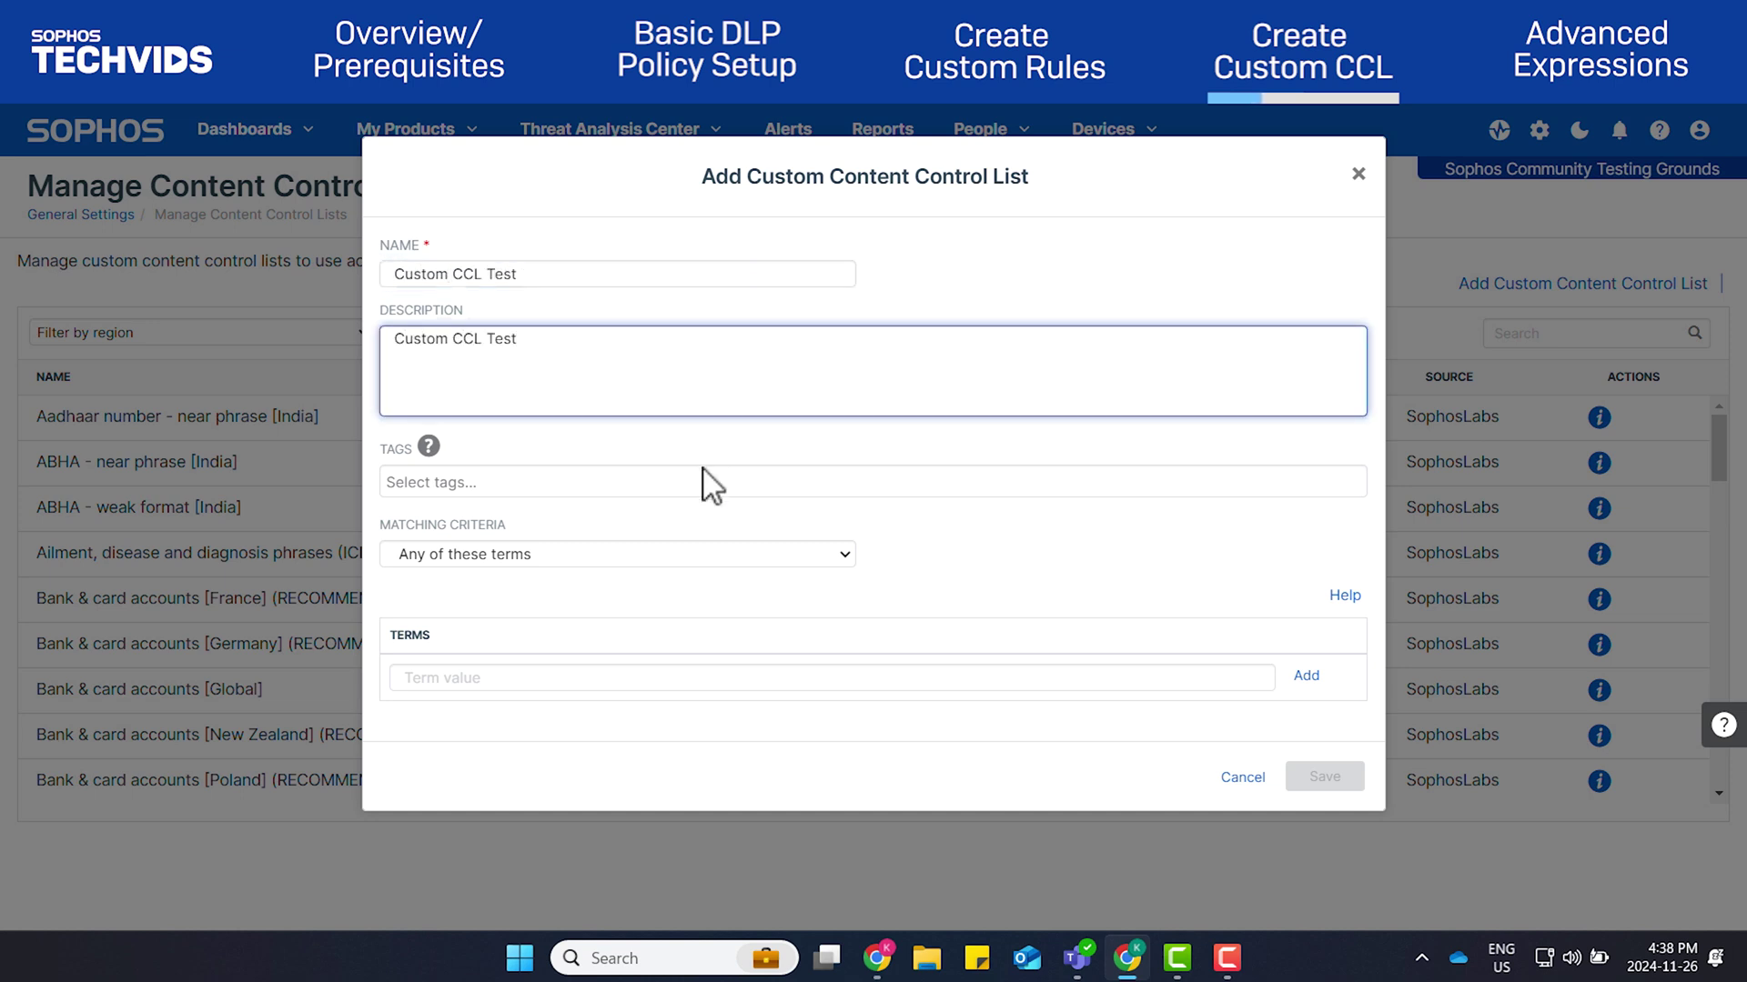
Tag the list Canadian Health Service, Health Care and Financial Data
{"action": "left_click", "coordinate": [707, 482]}
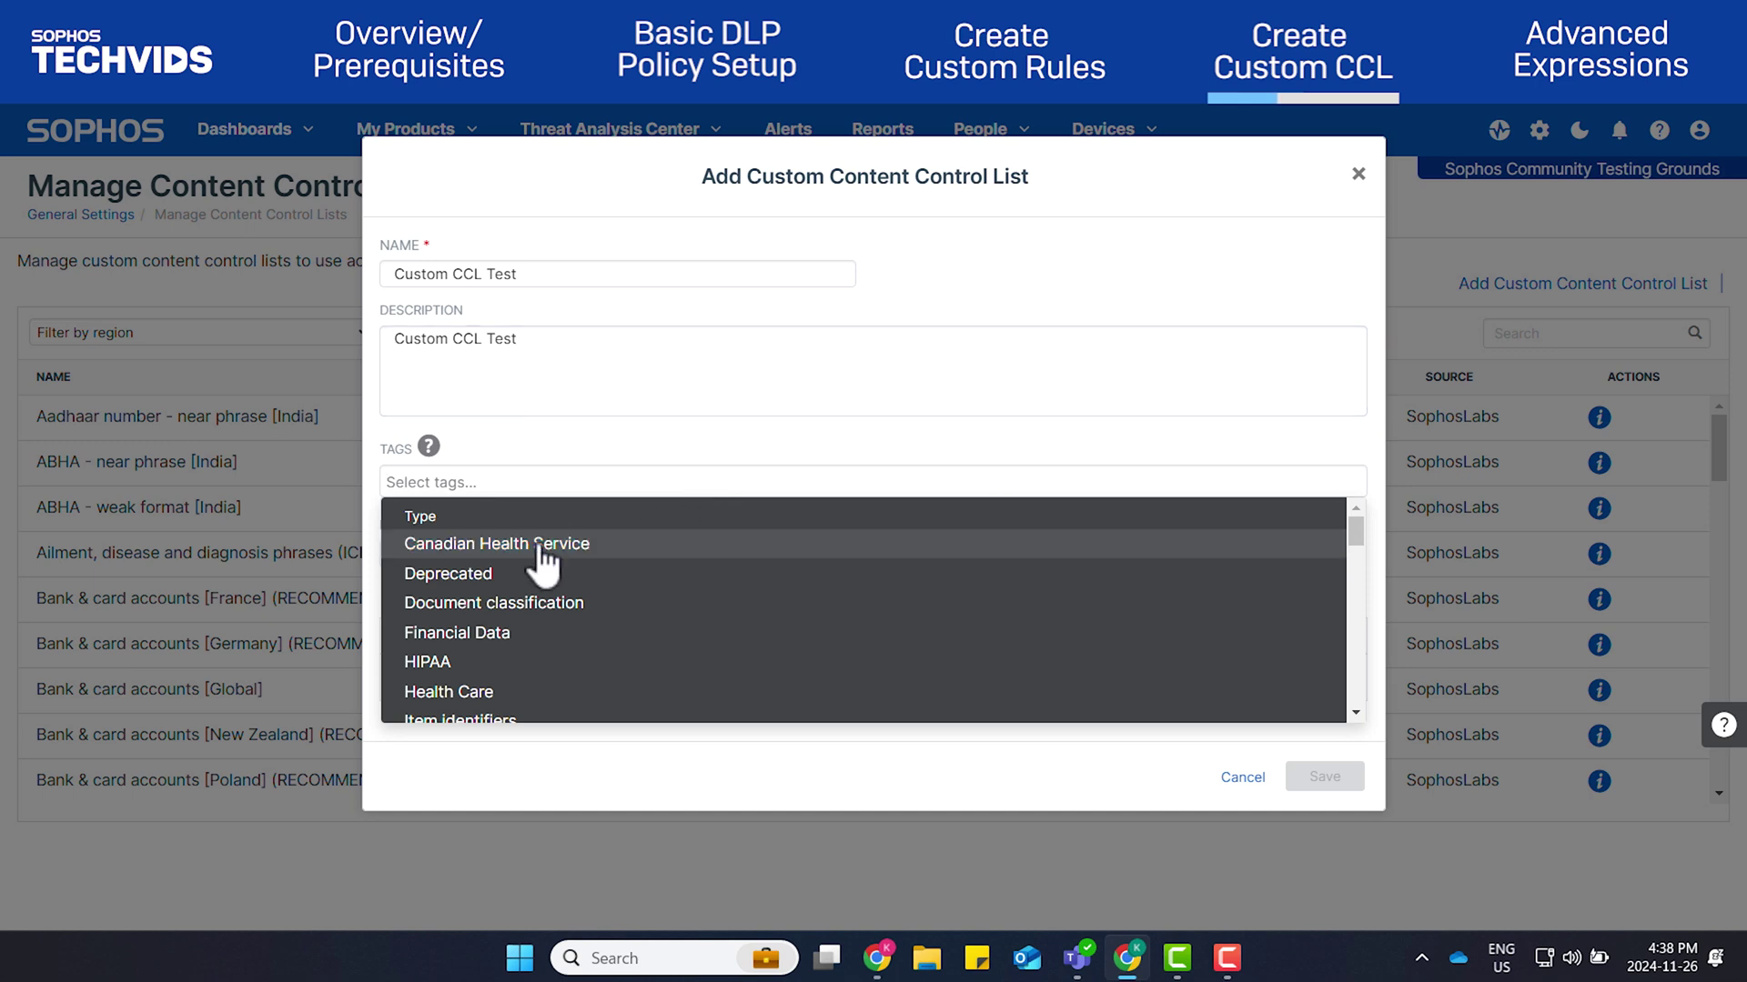
{"action": "left_click", "coordinate": [541, 545]}
{"action": "left_click", "coordinate": [754, 490]}
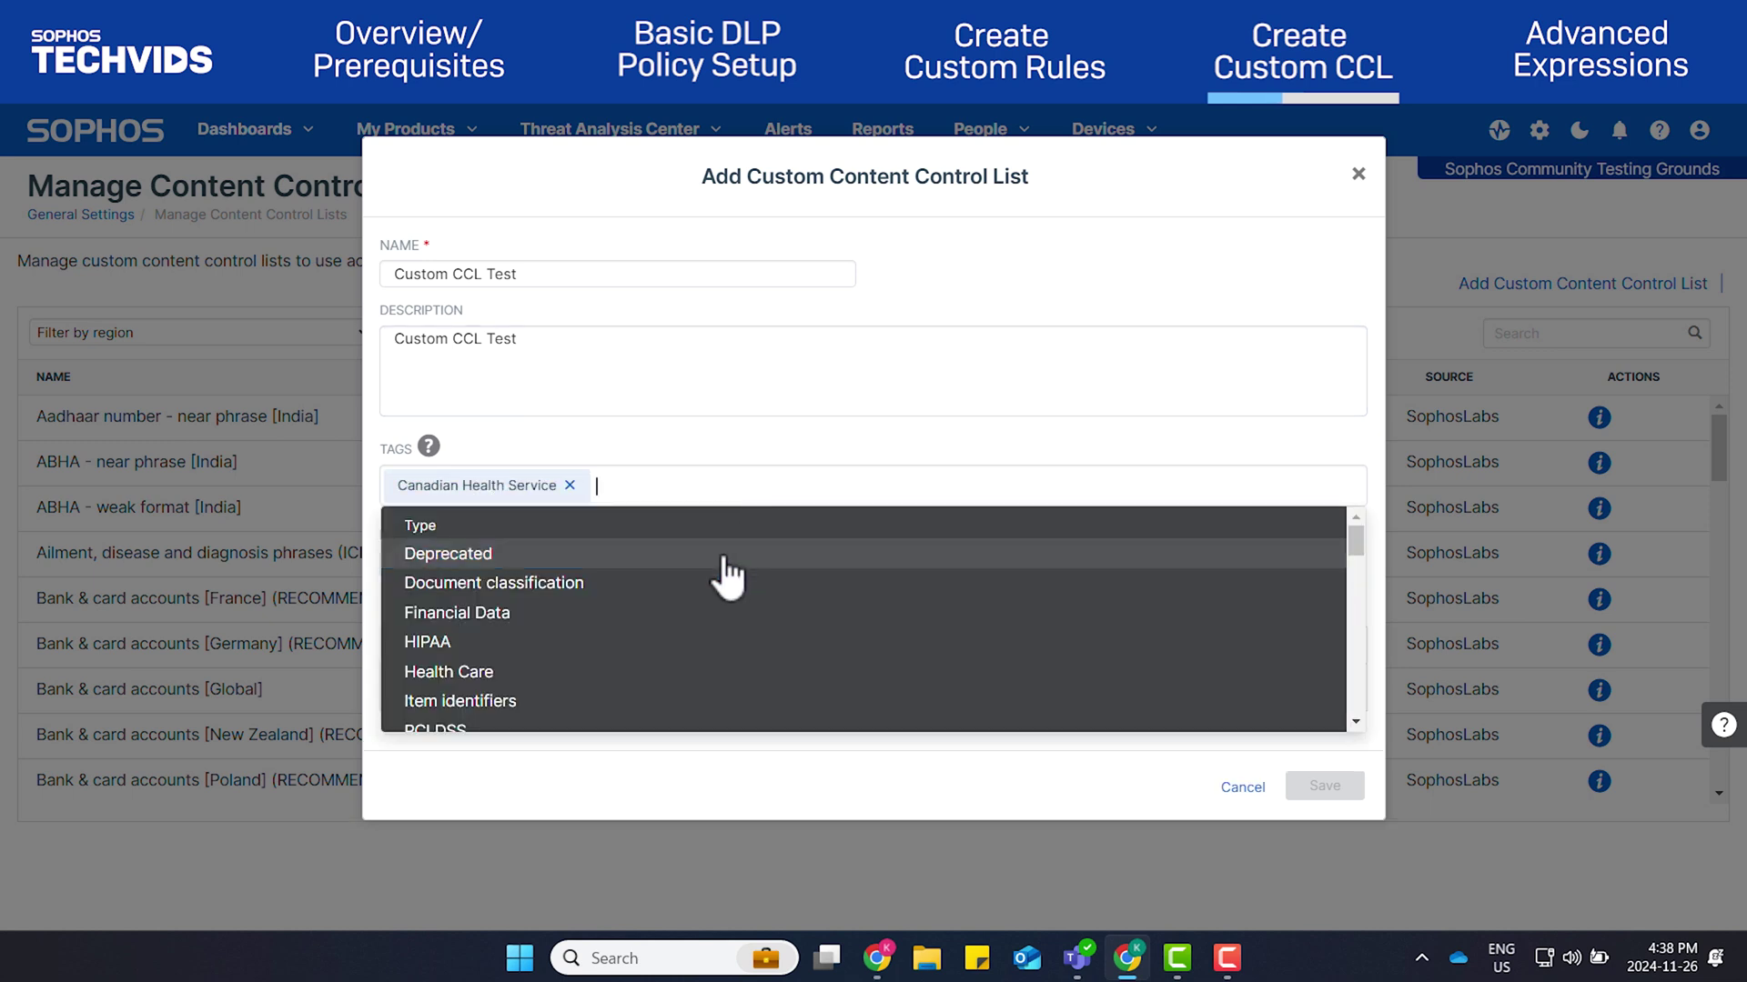
{"action": "left_click", "coordinate": [573, 673]}
{"action": "left_click", "coordinate": [870, 496]}
{"action": "left_click", "coordinate": [673, 609]}
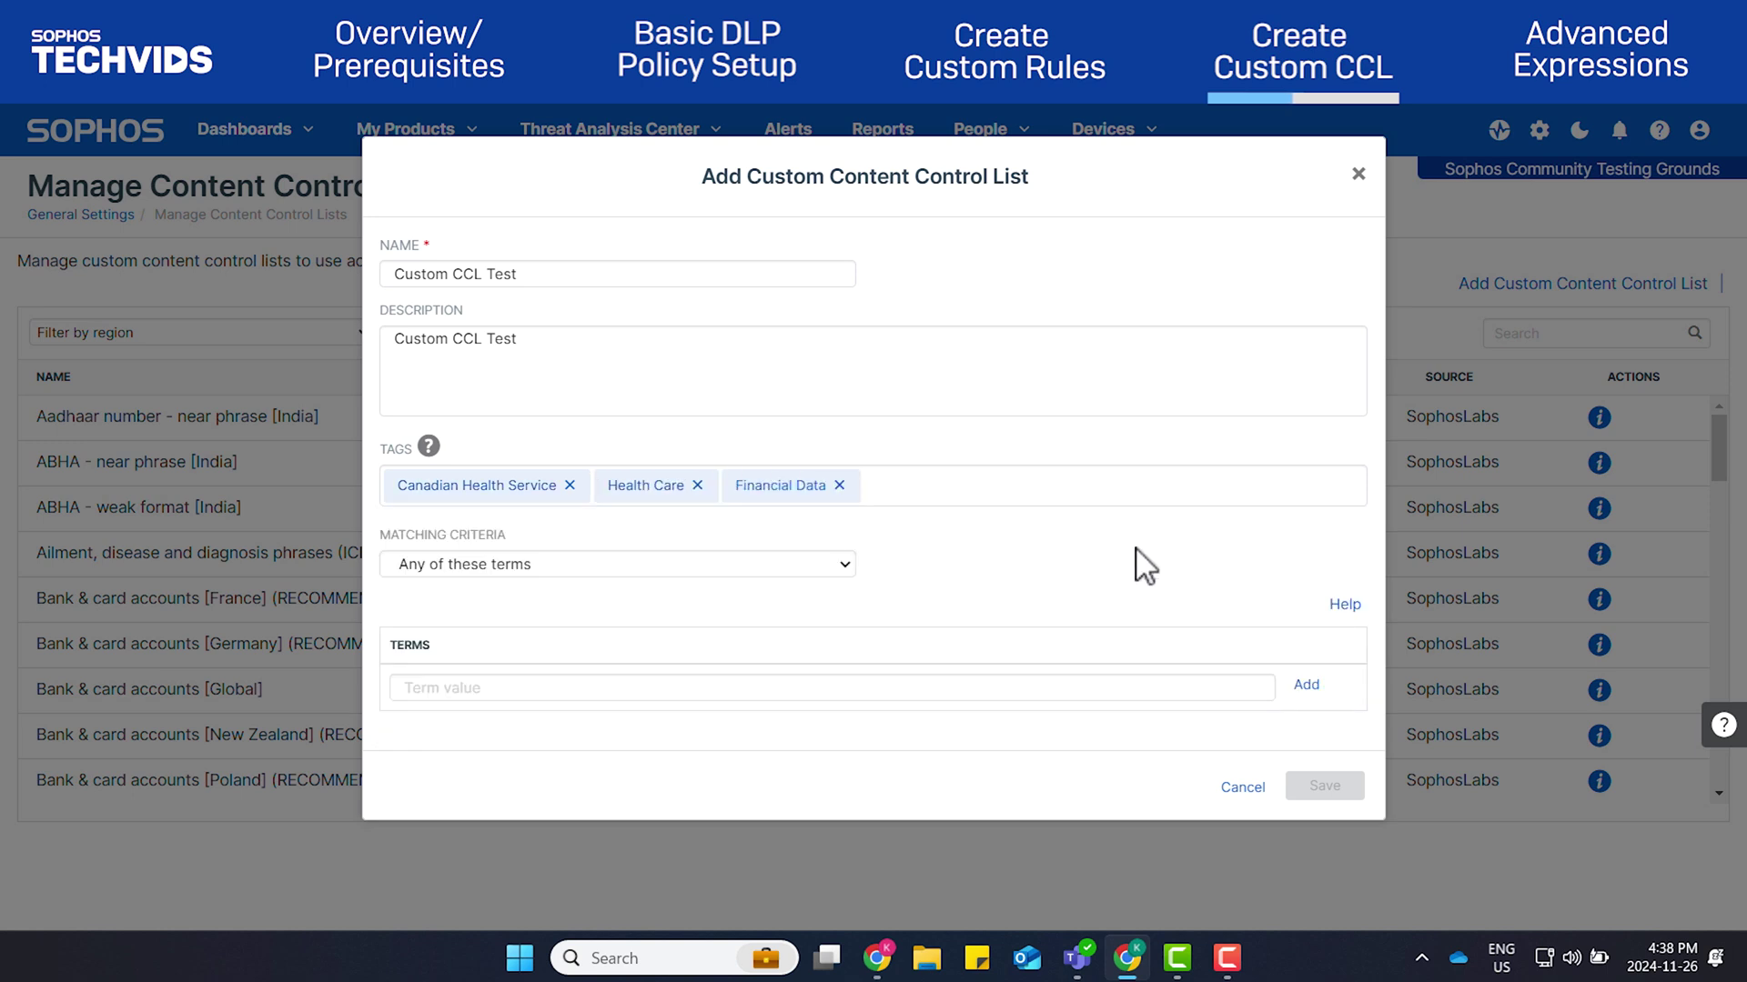
Keep the list's matching criteria set to Any of these terms
{"action": "left_click", "coordinate": [755, 564]}
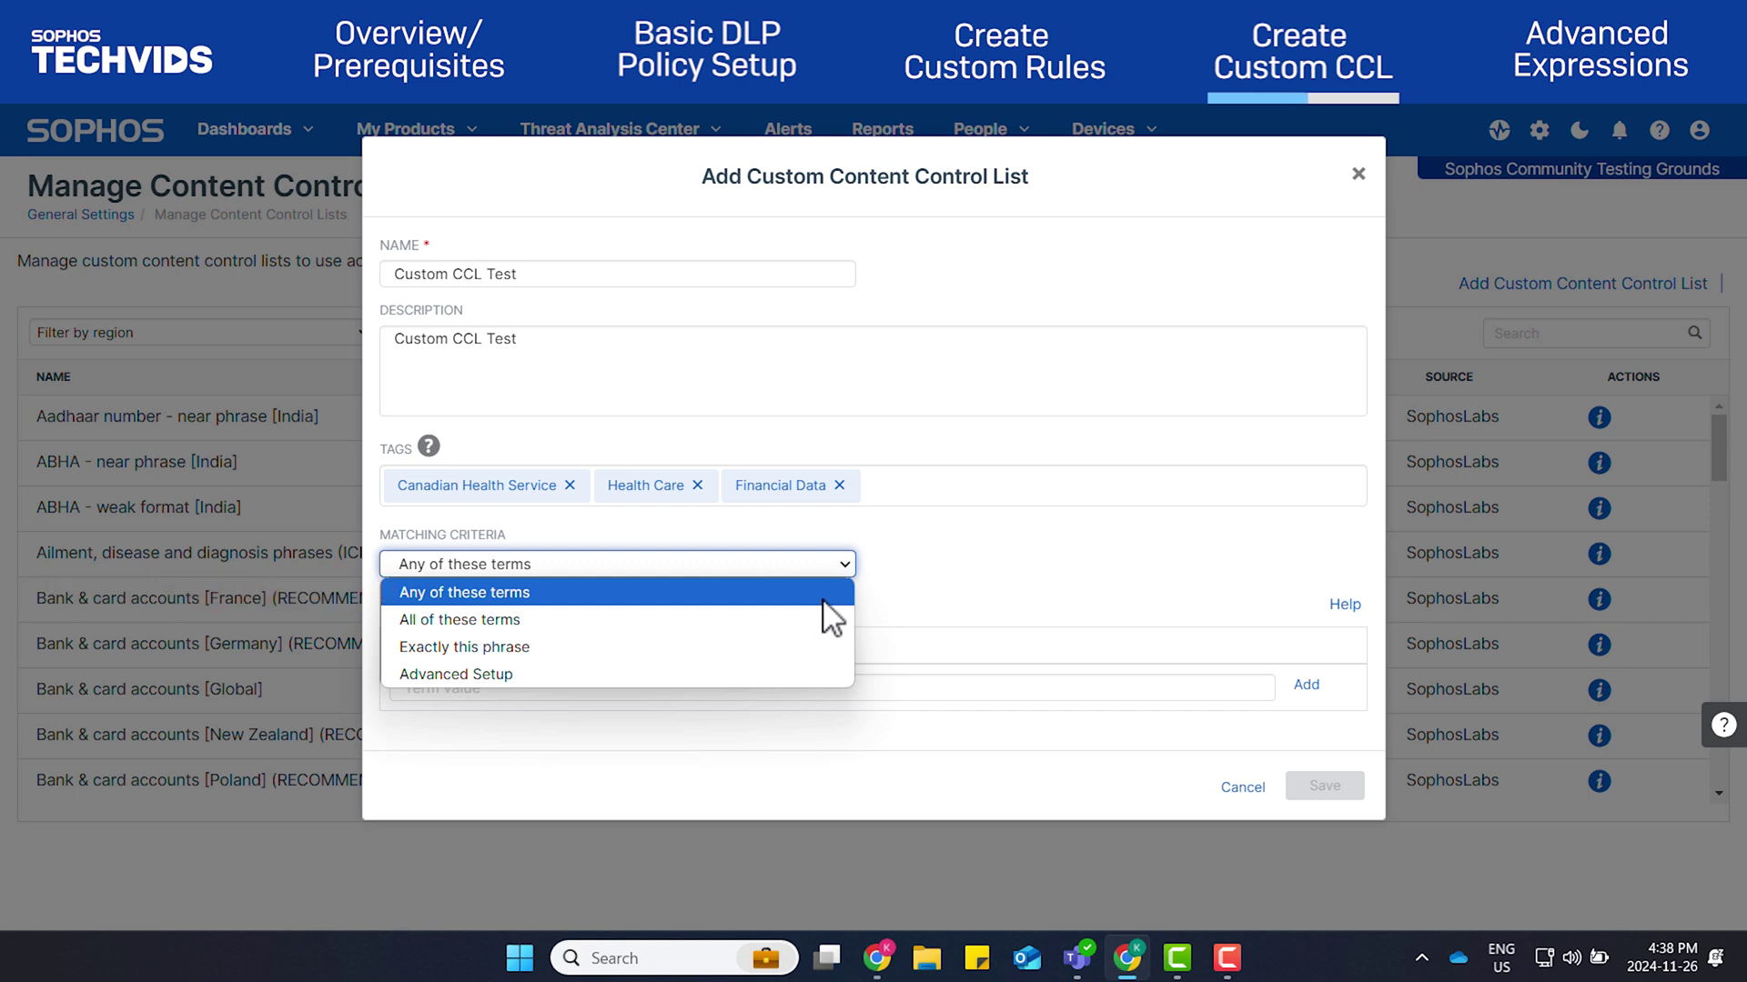
{"action": "left_click", "coordinate": [1197, 608]}
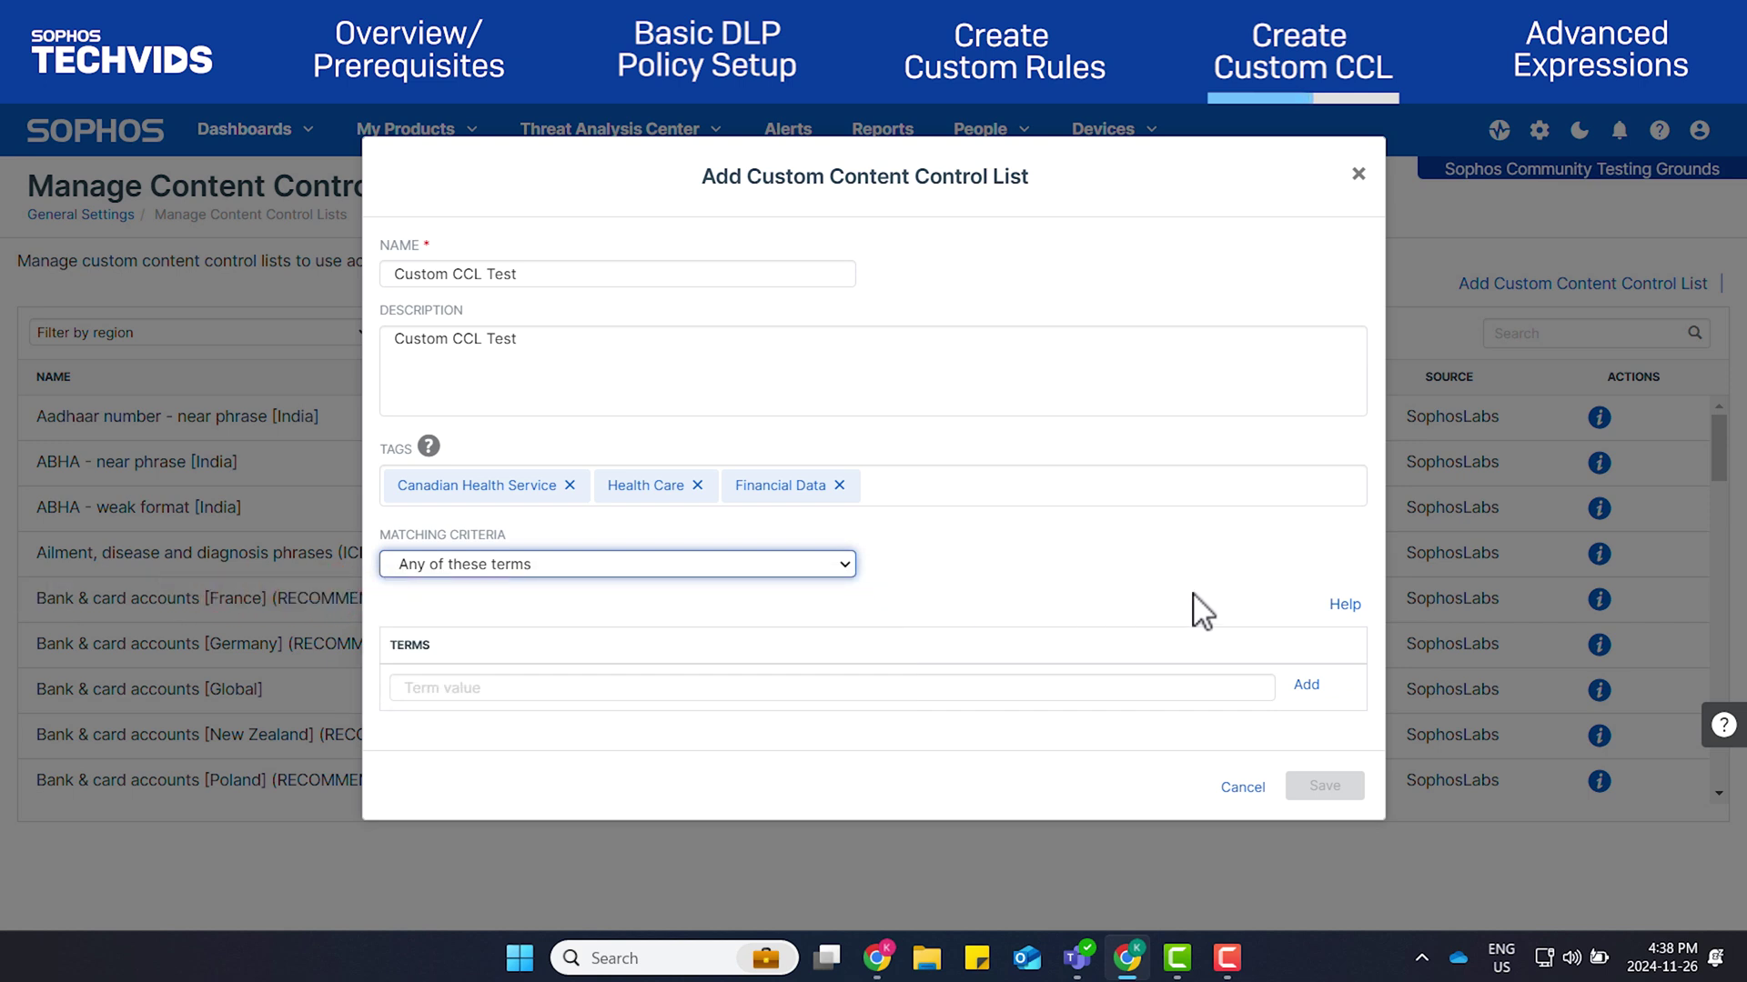
{"action": "left_click", "coordinate": [1197, 607]}
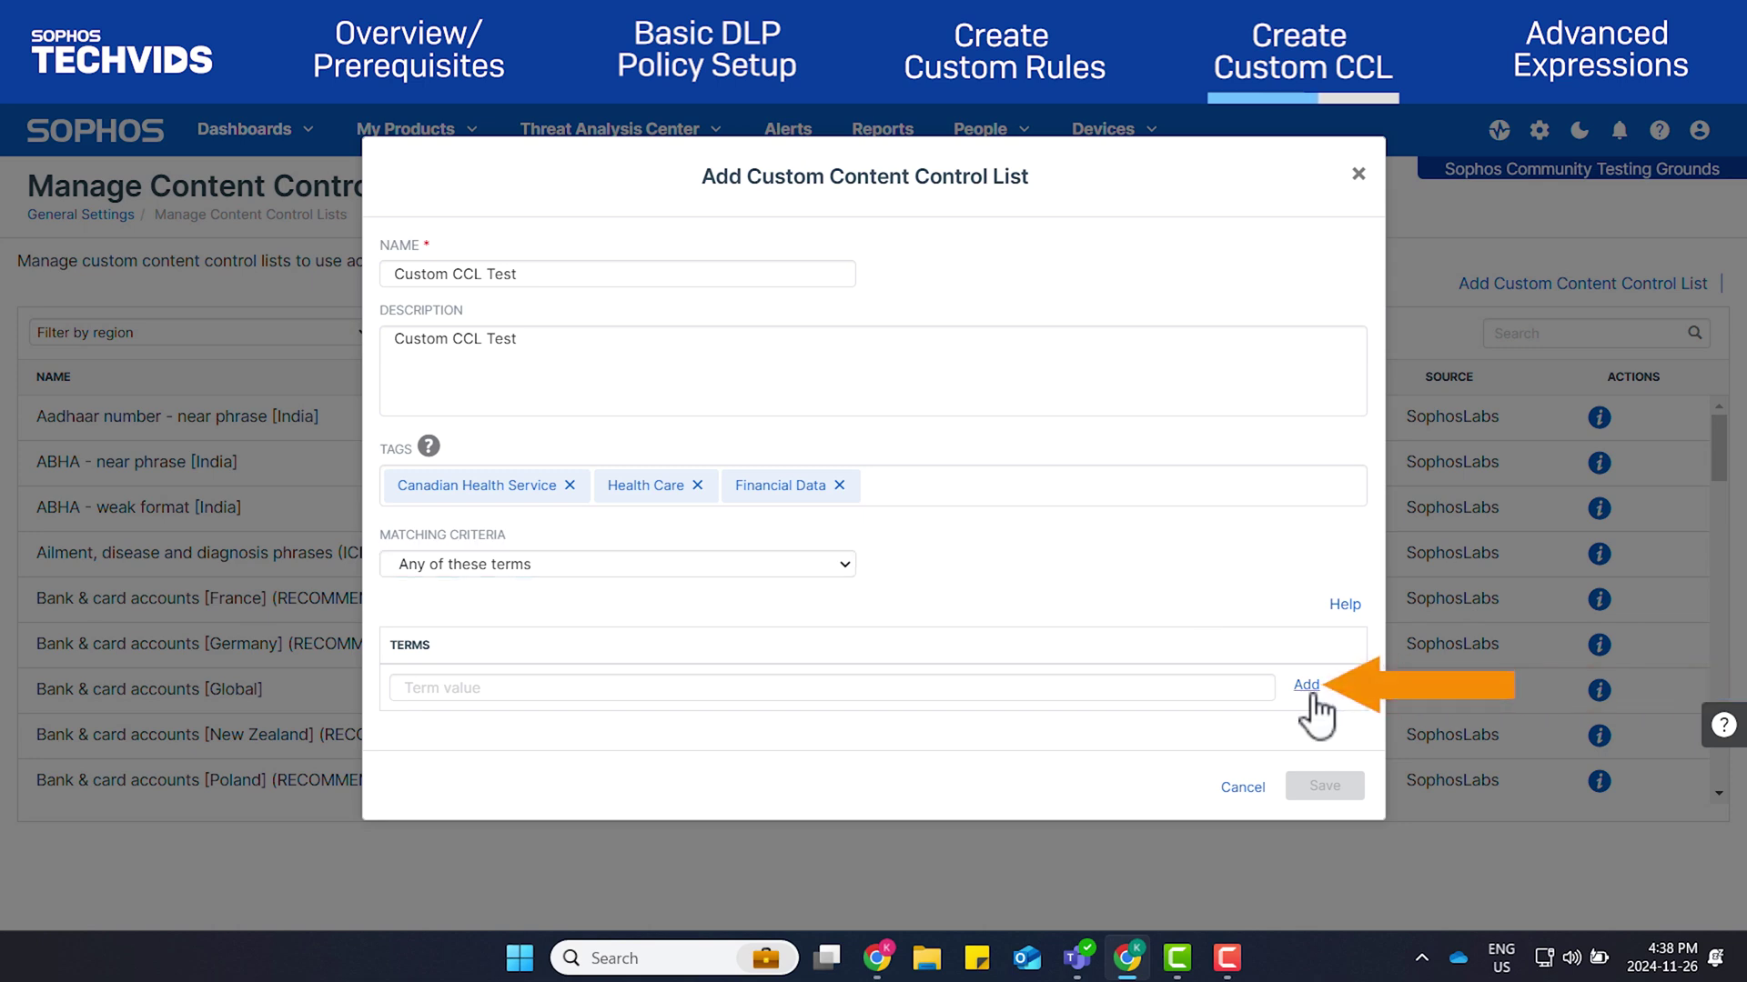
{"action": "left_click", "coordinate": [839, 564]}
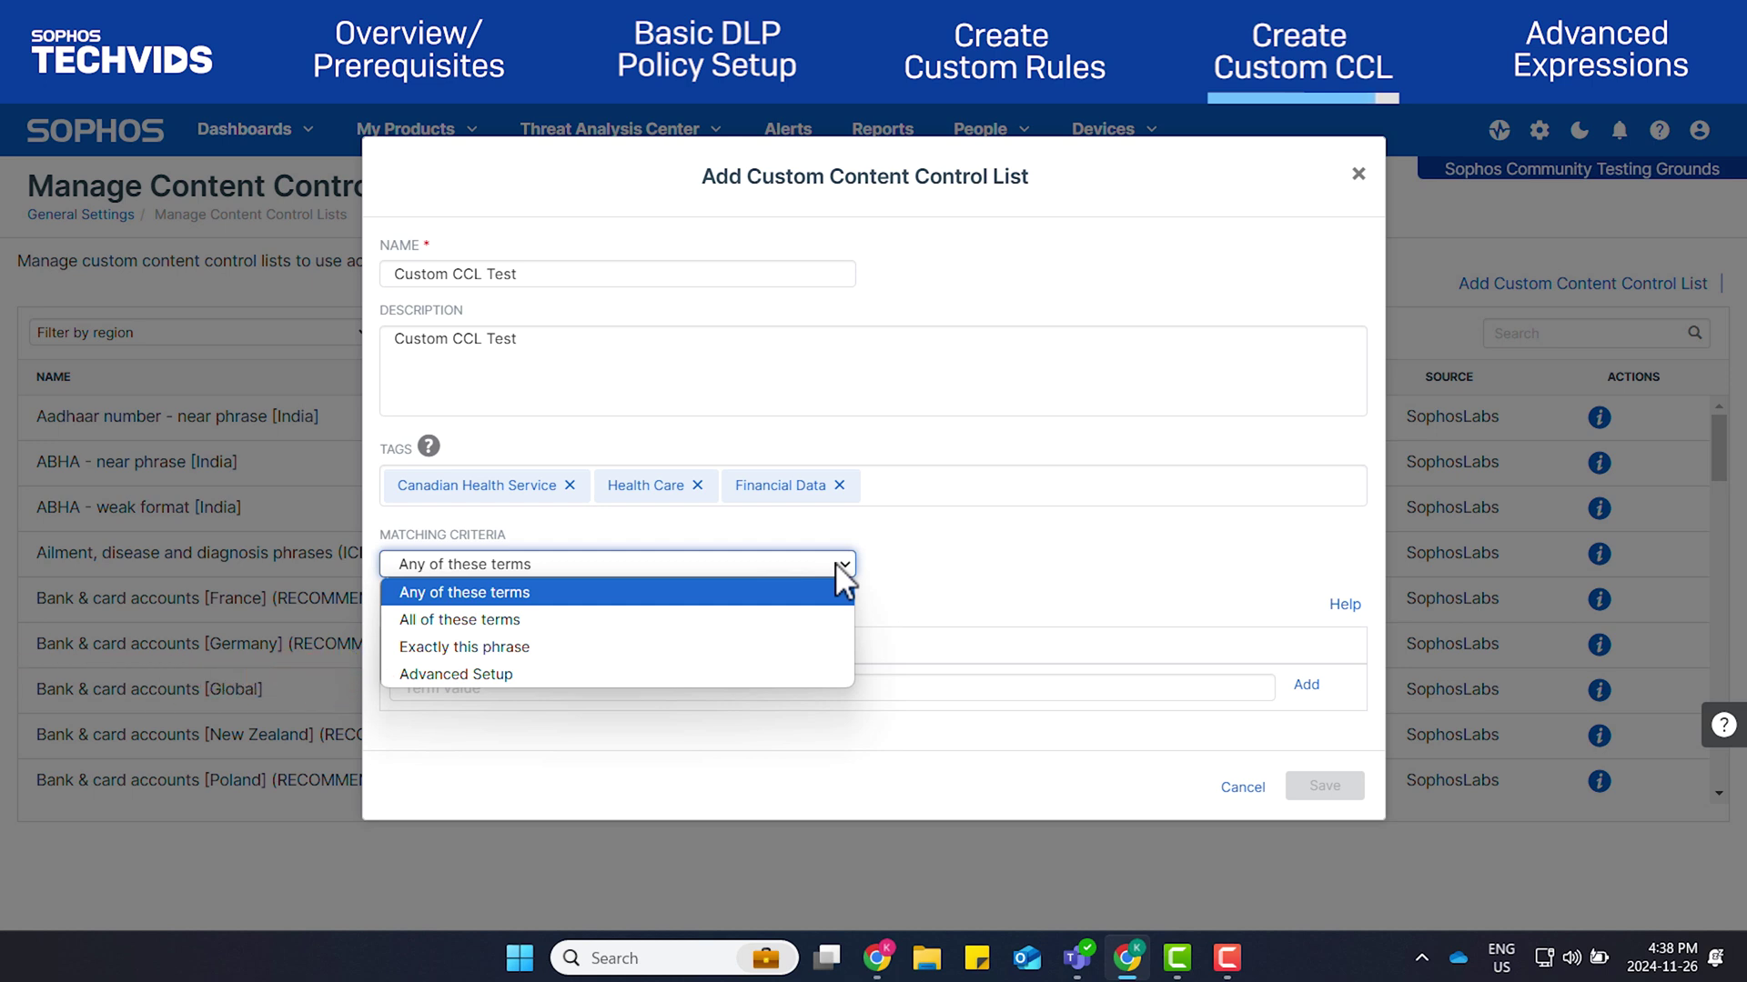
{"action": "left_click", "coordinate": [828, 593]}
Add the term 'test' and save the new content control list
{"action": "left_click", "coordinate": [806, 687]}
{"action": "type", "text": "test"}
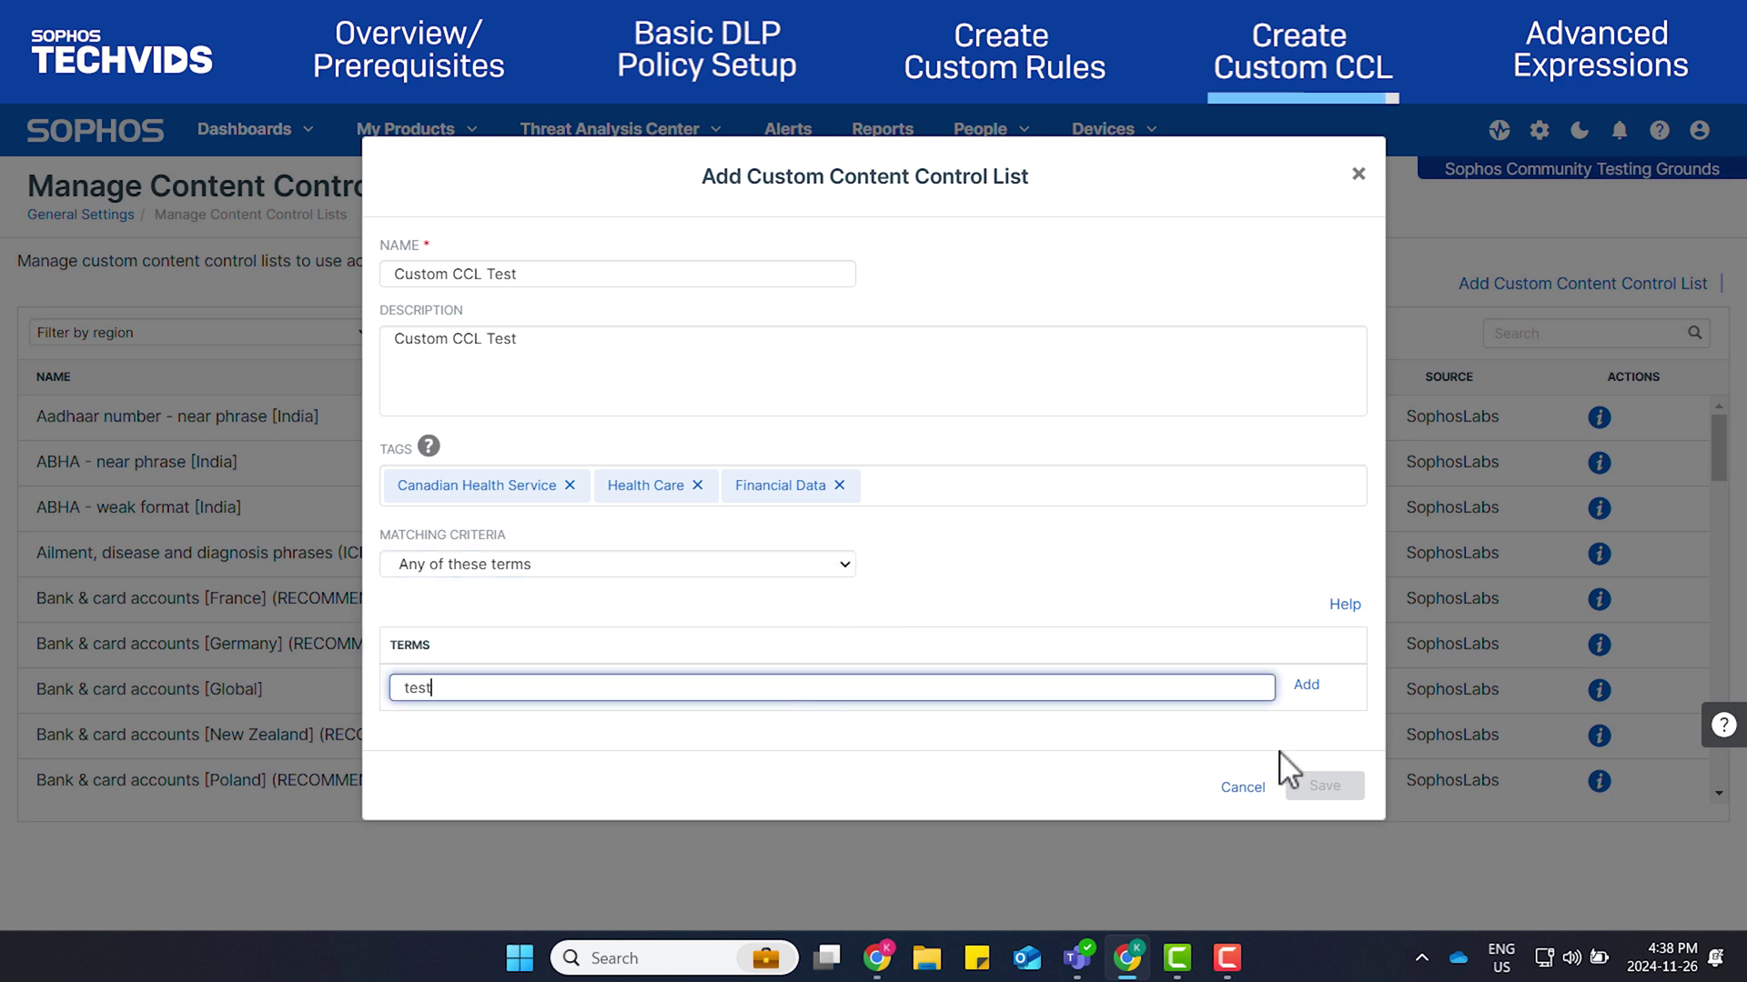
{"action": "left_click", "coordinate": [1310, 686]}
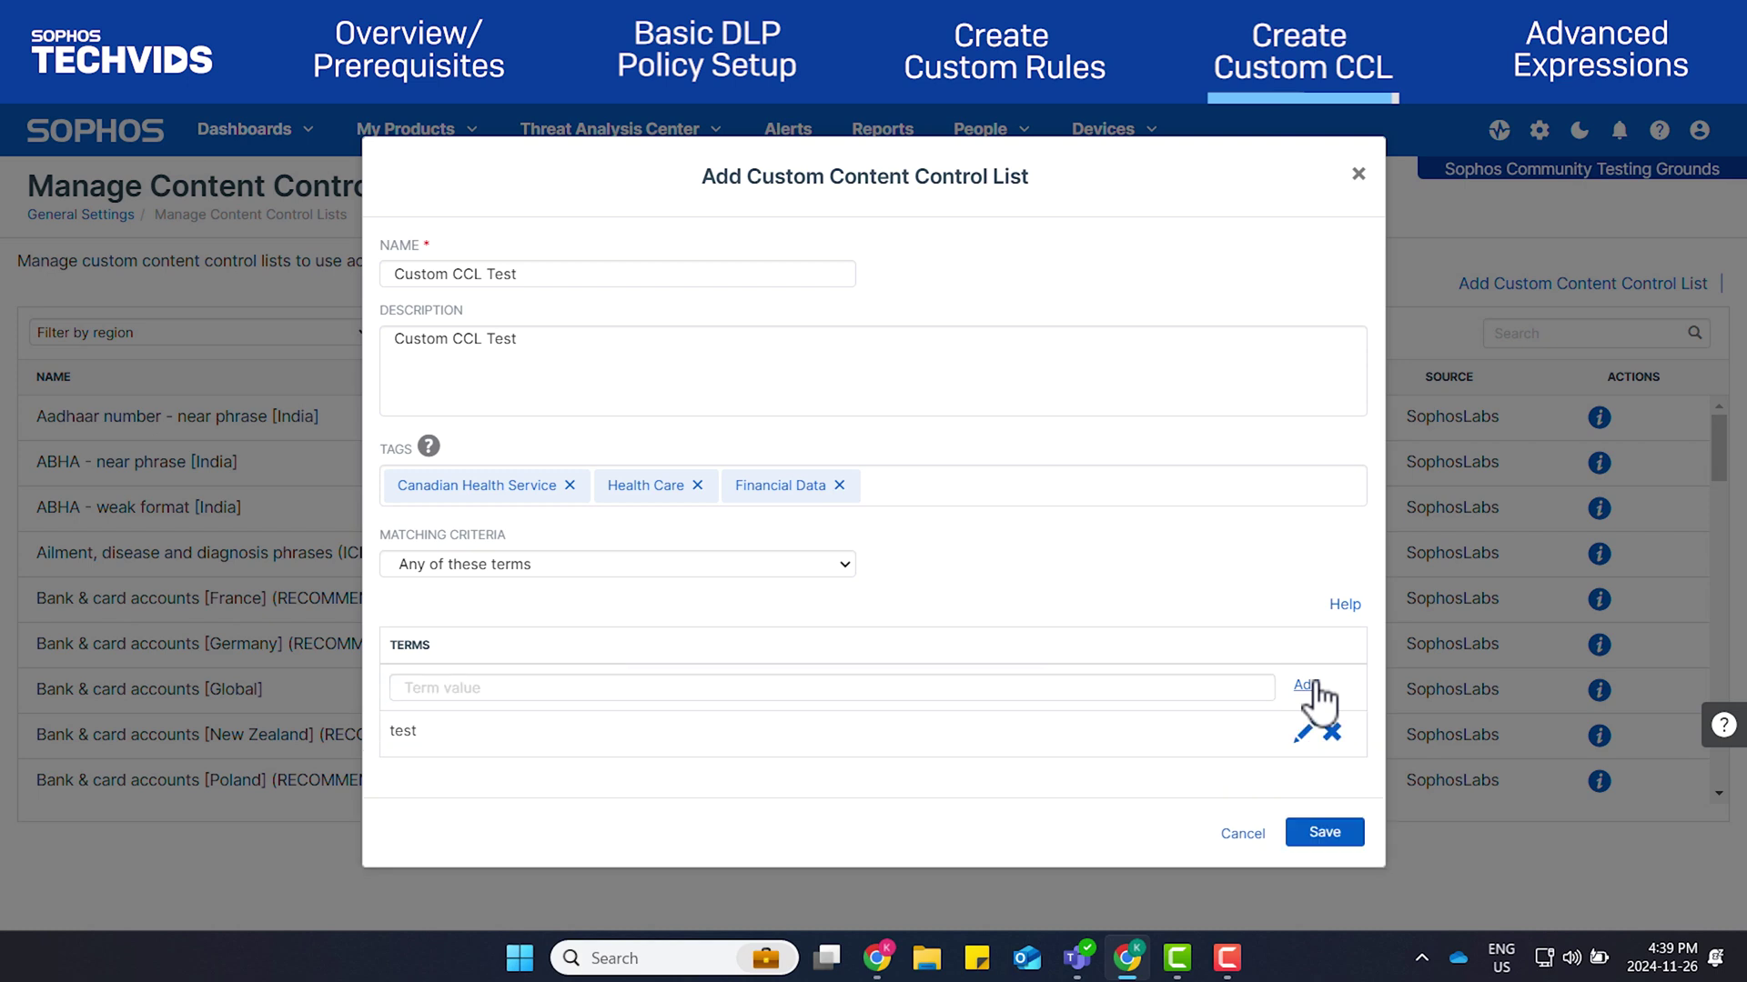
{"action": "left_click", "coordinate": [1326, 833]}
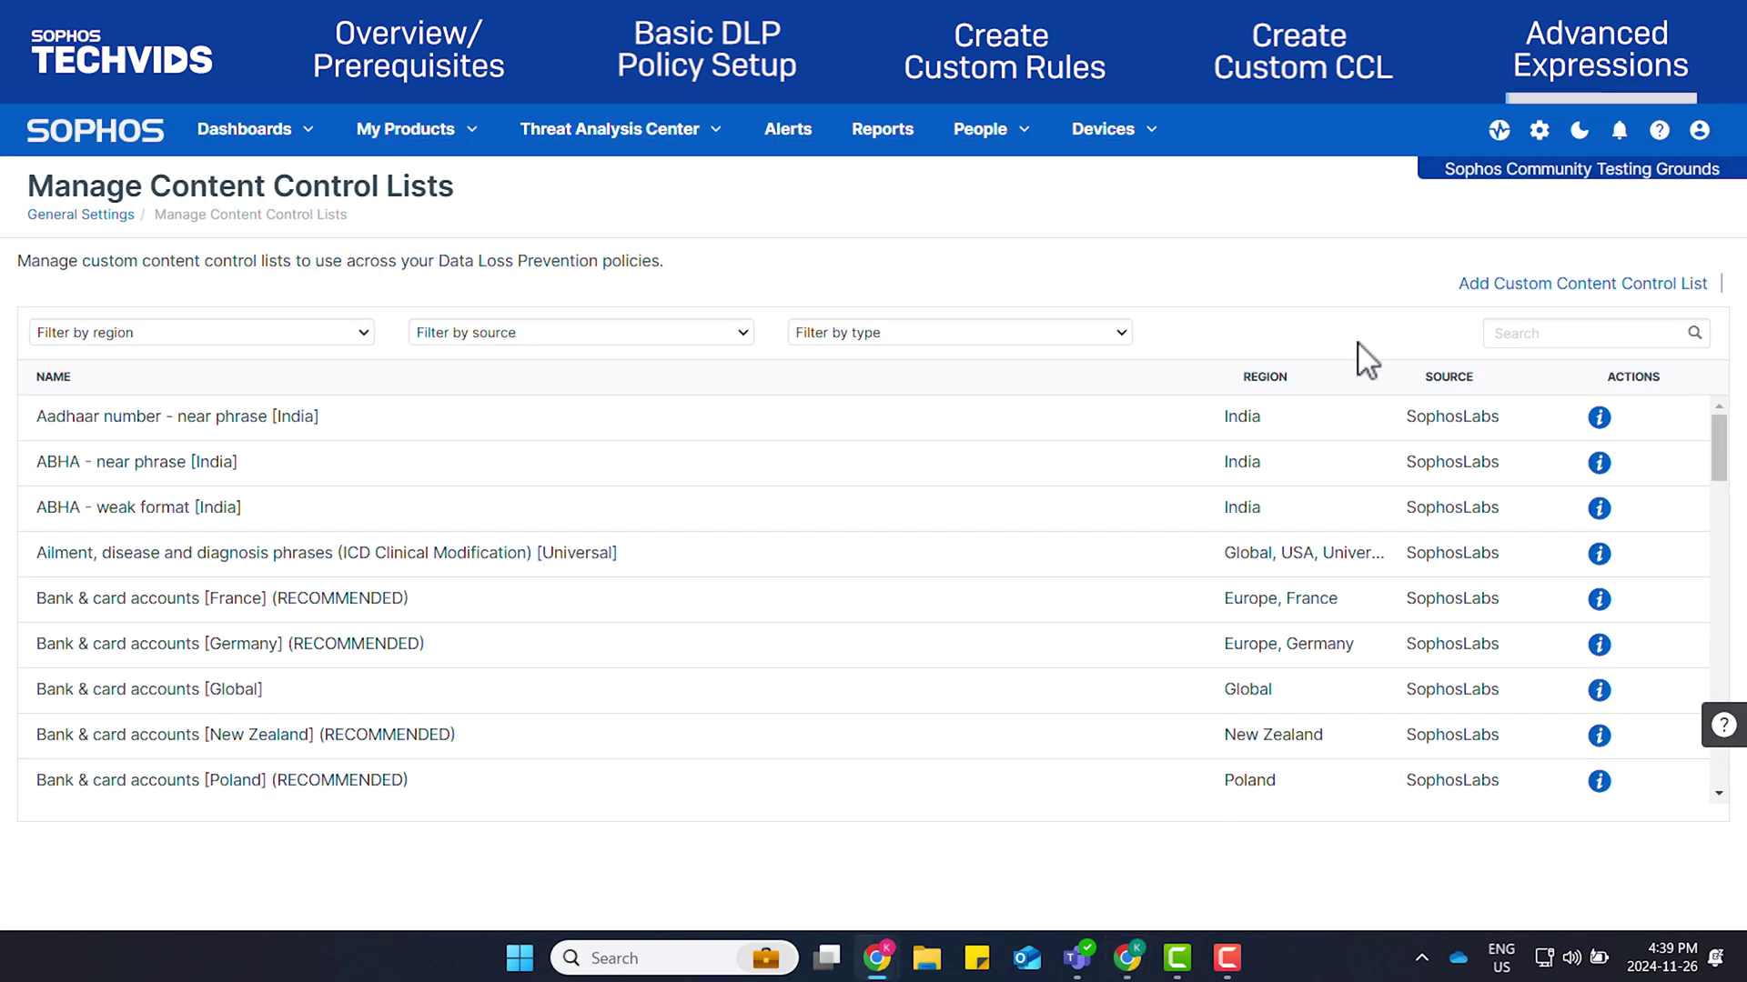
Search the lists for 'Custom' and open Custom CCL Test for editing
{"action": "left_click", "coordinate": [1544, 334]}
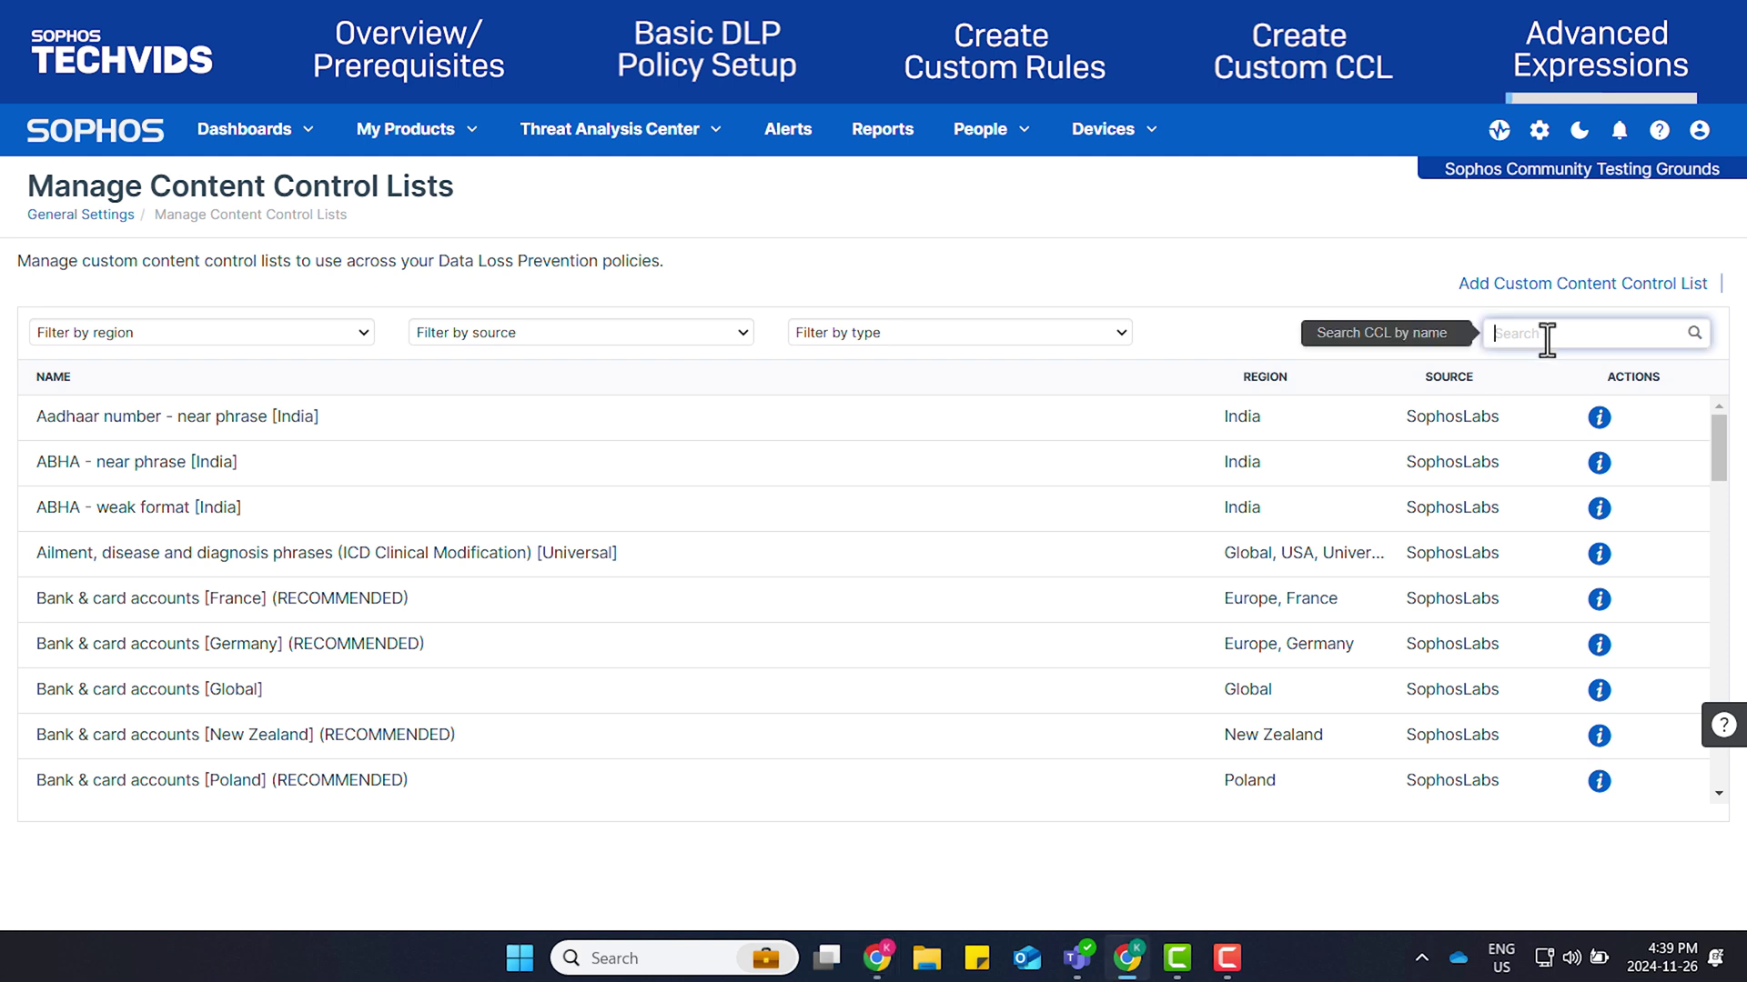
{"action": "type", "text": "Custom"}
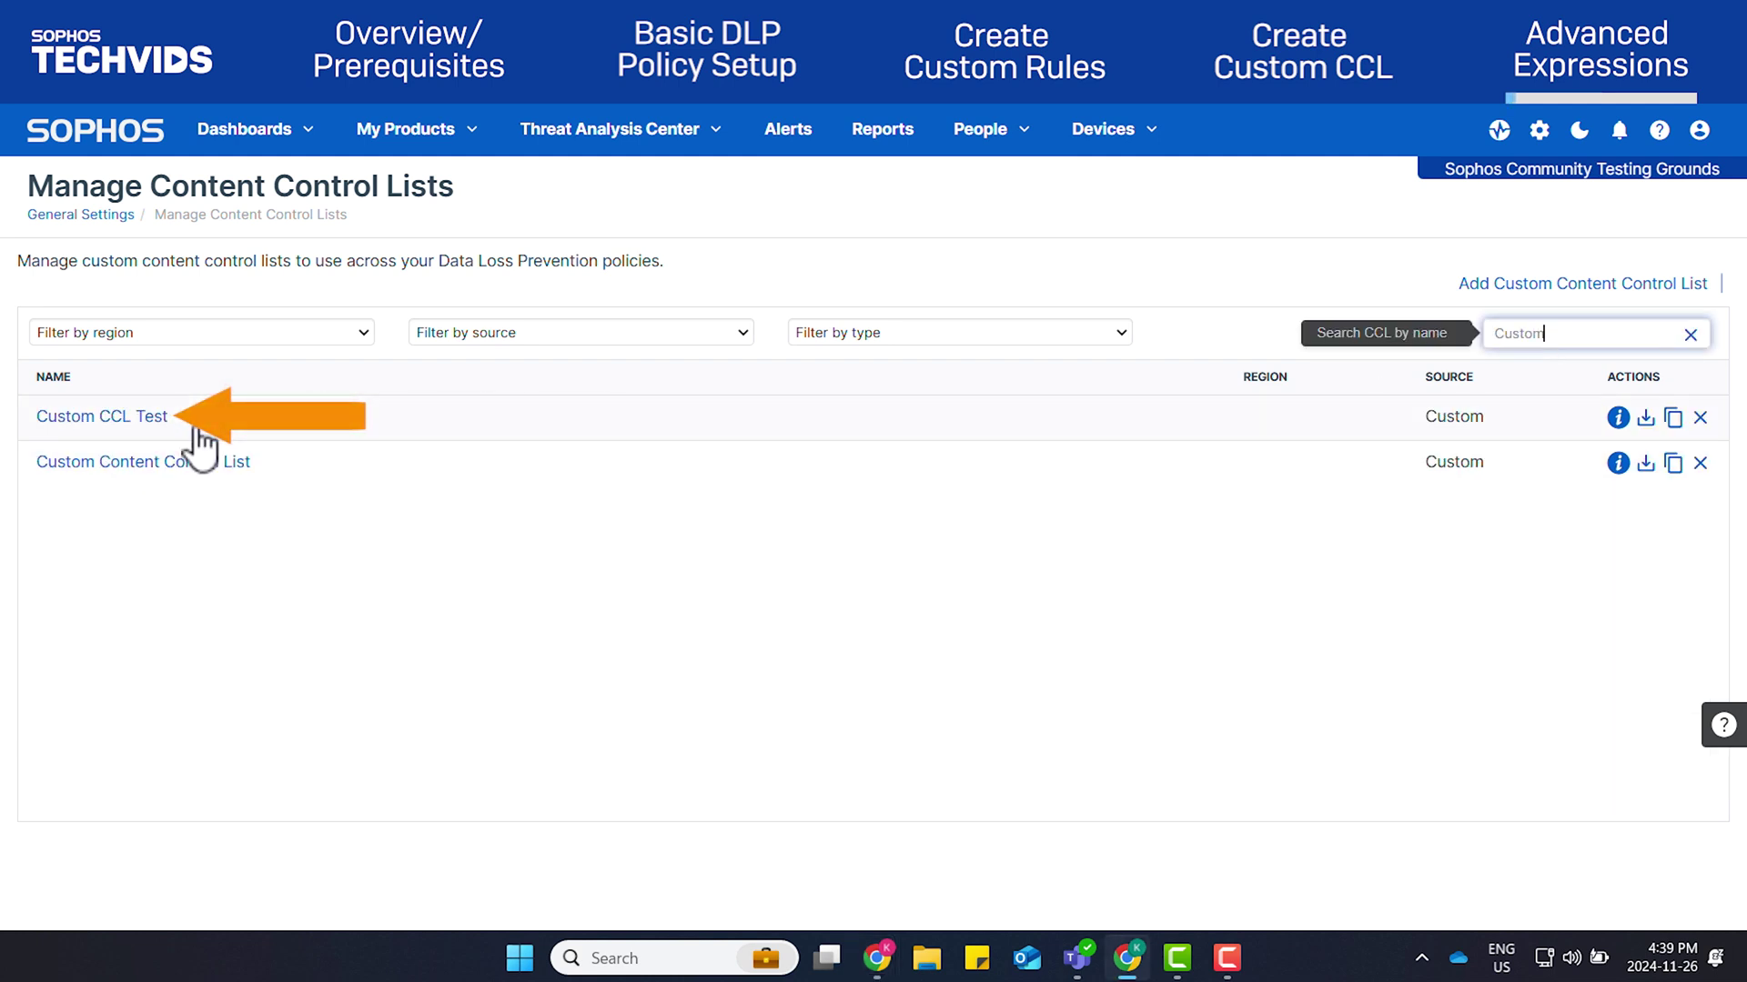
{"action": "left_click", "coordinate": [119, 417]}
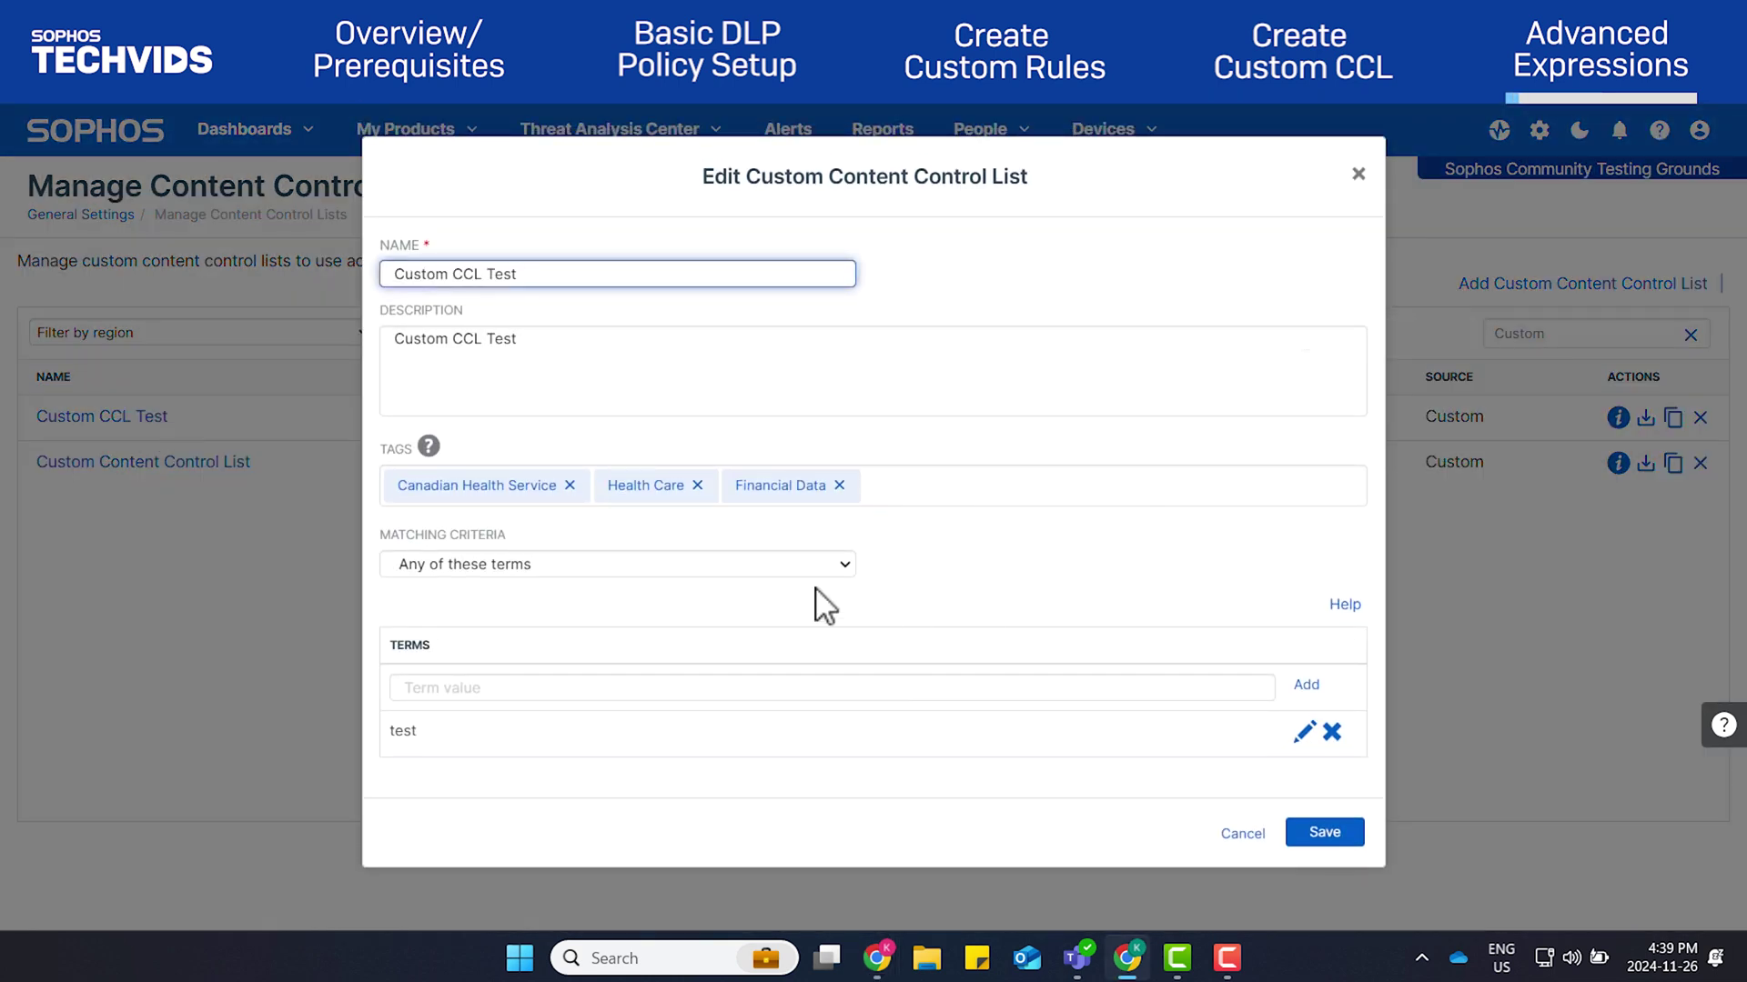
Switch matching to Advanced Setup with a trigger score of 3
{"action": "left_click", "coordinate": [790, 566]}
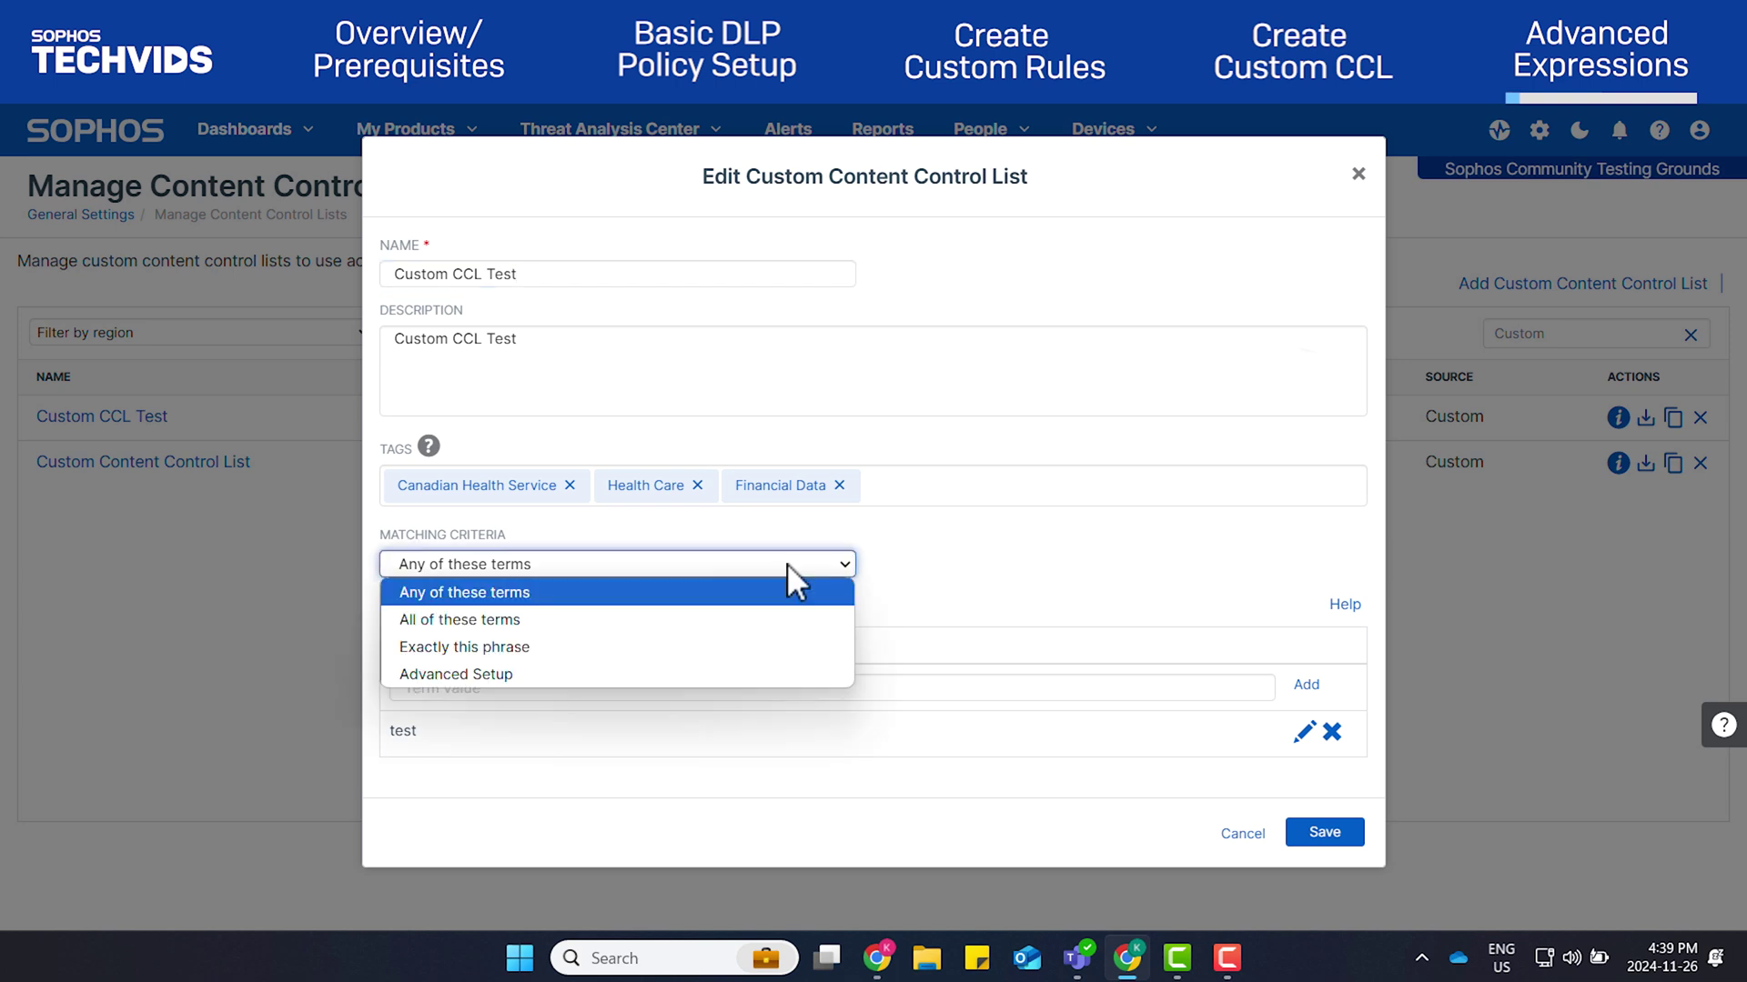
{"action": "left_click", "coordinate": [604, 674]}
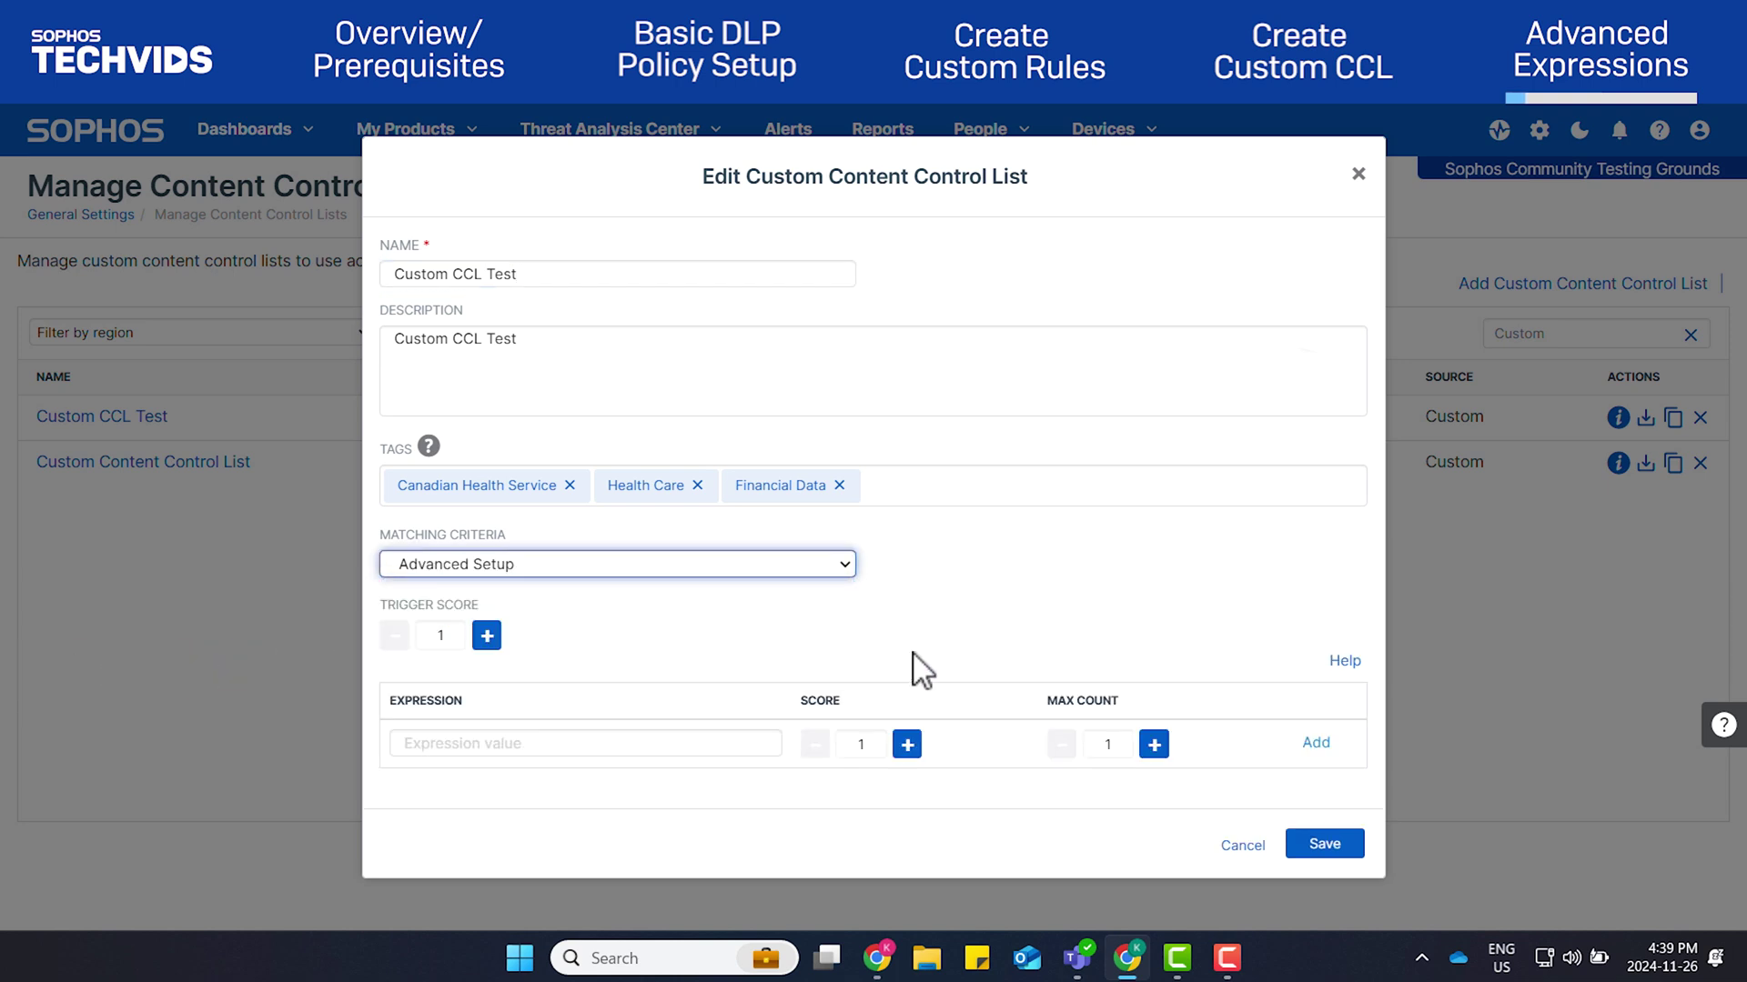
{"action": "left_click", "coordinate": [486, 635]}
{"action": "left_click", "coordinate": [487, 635]}
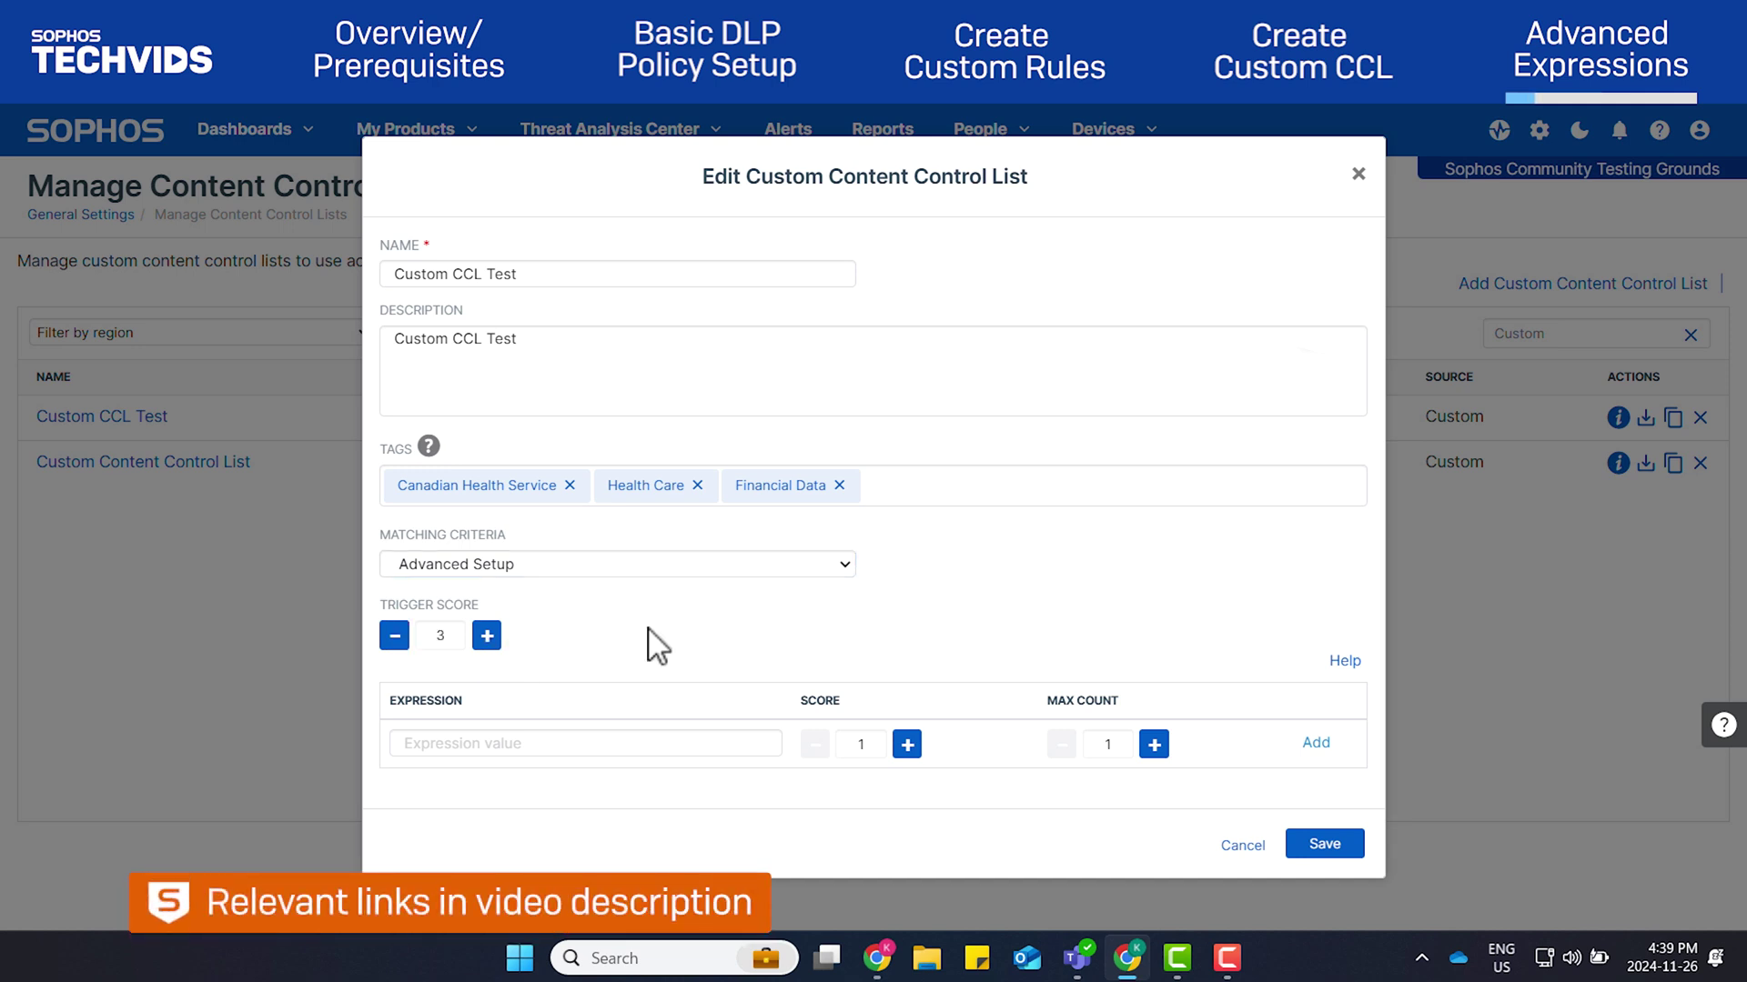
{"action": "left_click", "coordinate": [582, 743]}
Add the email regex [a-zA-Z0-9+[@][a-z]+[\.][a-z]{2,3}/g at score 3 and save the list
{"action": "type", "text": "[a-zA-Z0-9+[@][a-z]+[\\.][a-z]{2,3}/g"}
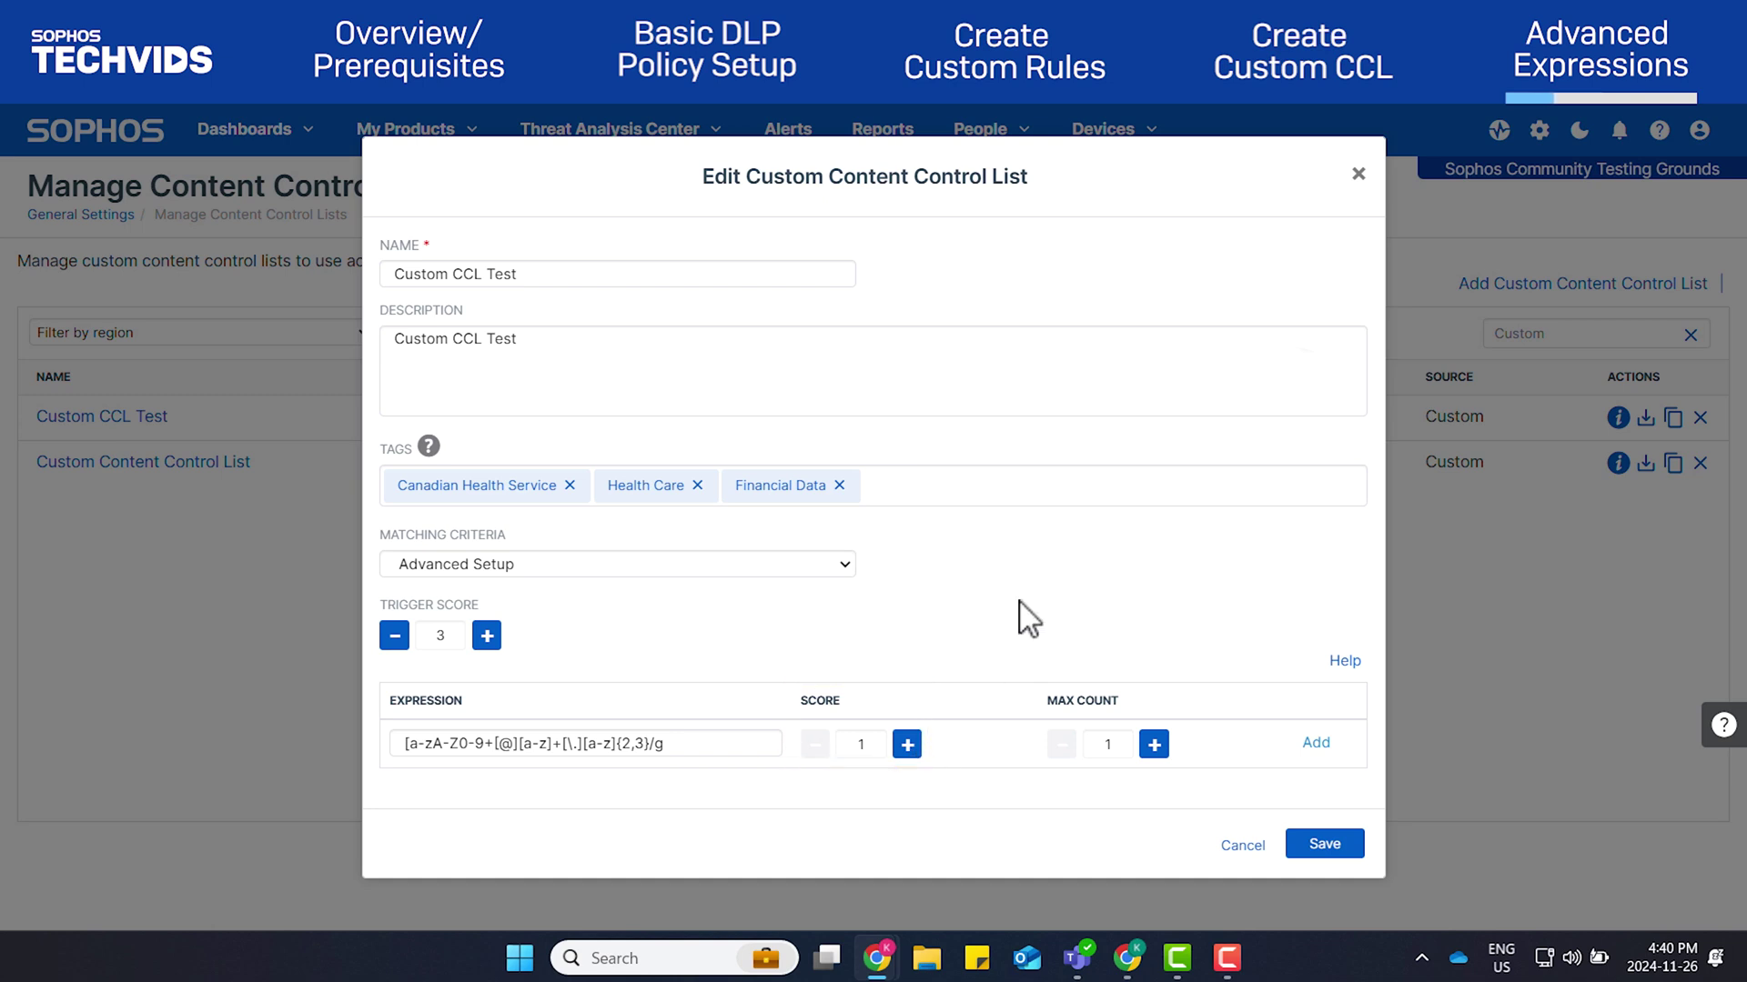
{"action": "left_click", "coordinate": [906, 748]}
{"action": "left_click", "coordinate": [905, 747]}
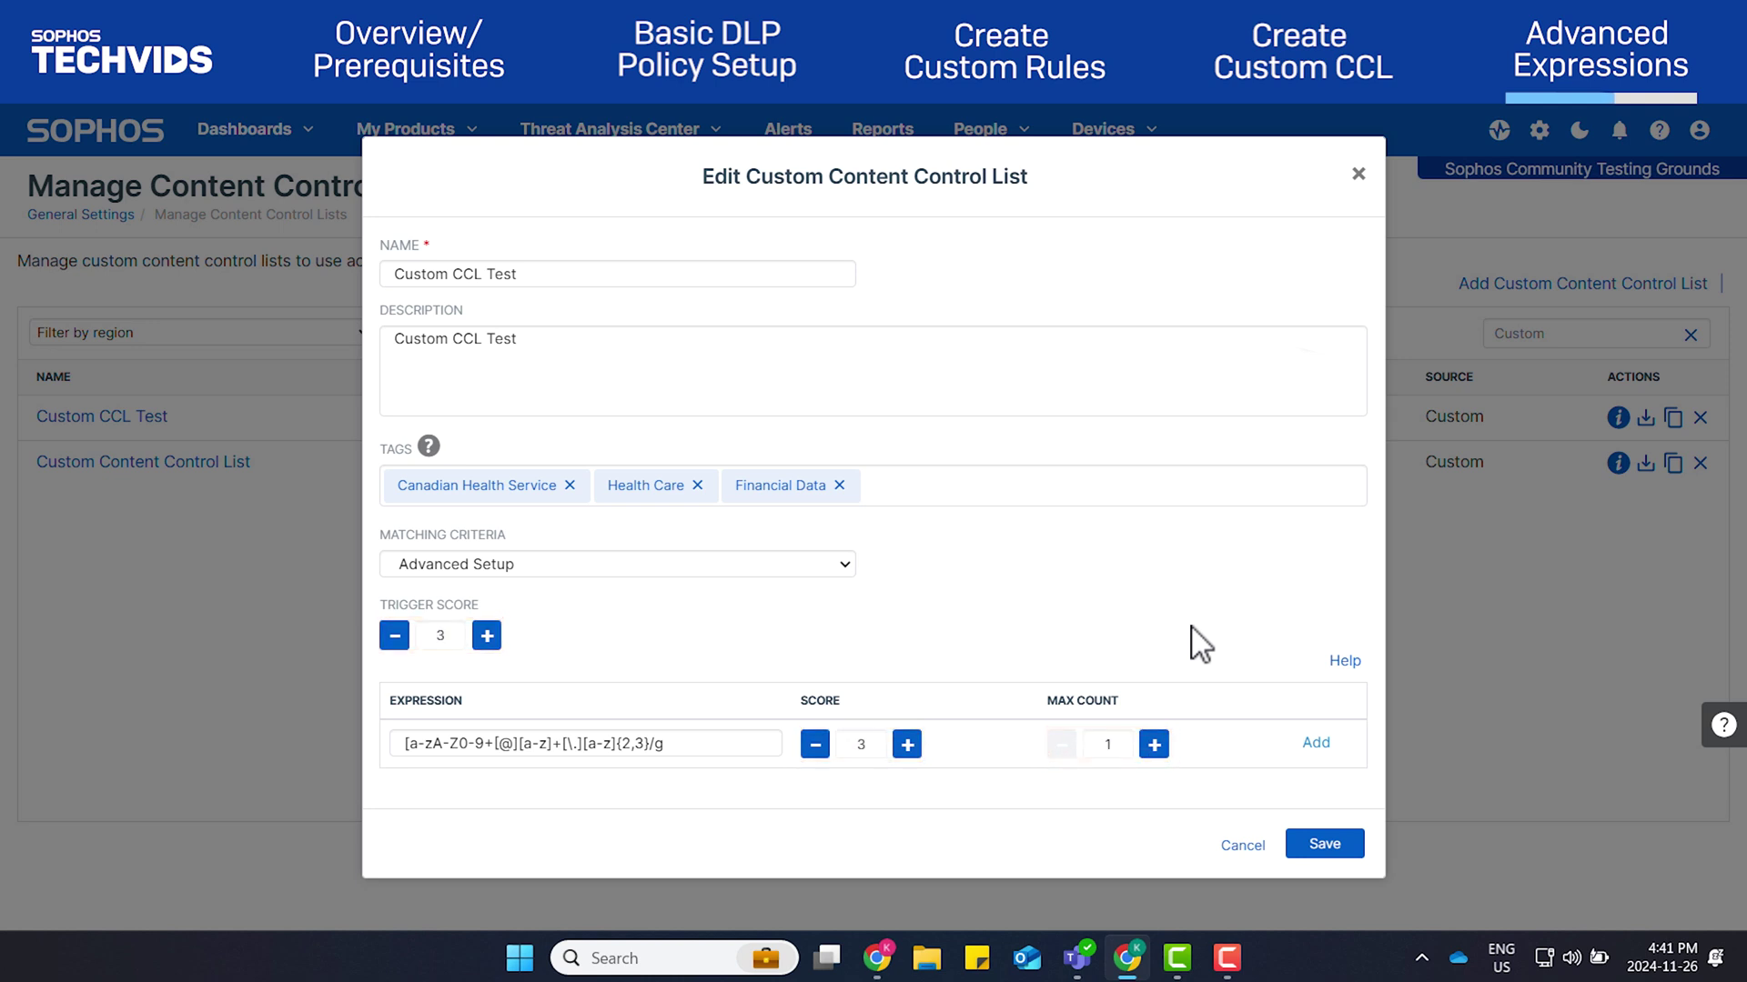
{"action": "left_click", "coordinate": [1315, 744]}
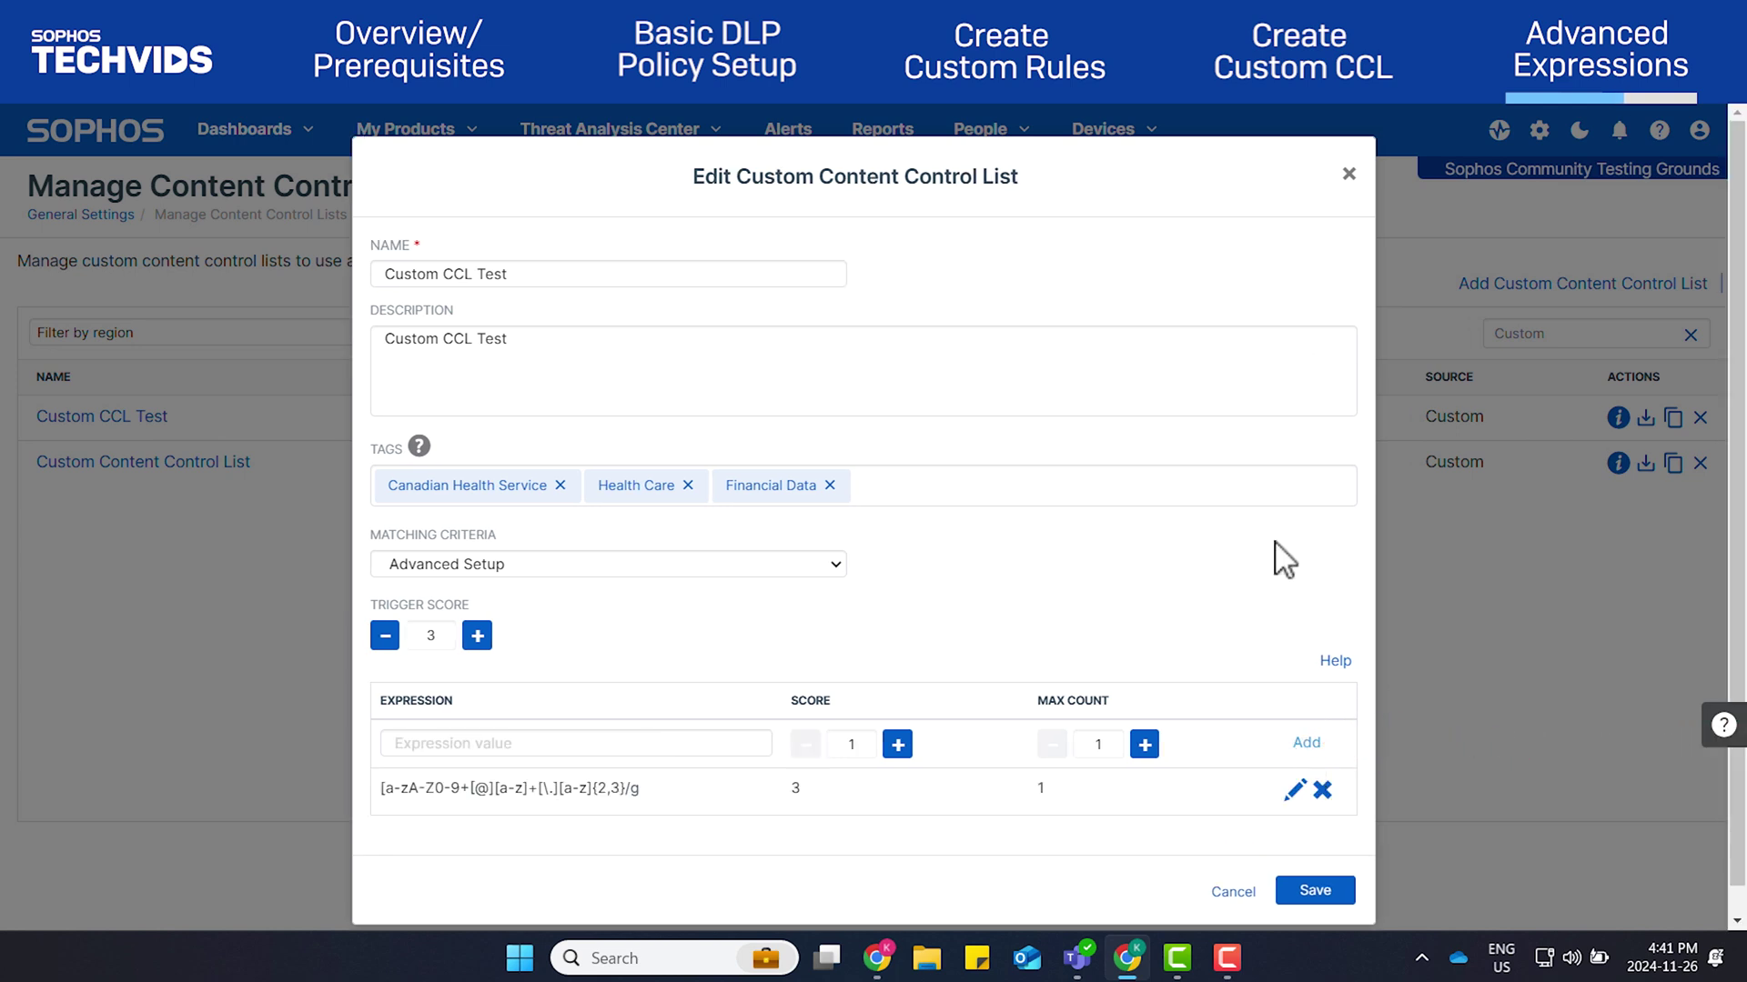
{"action": "left_click", "coordinate": [1315, 891]}
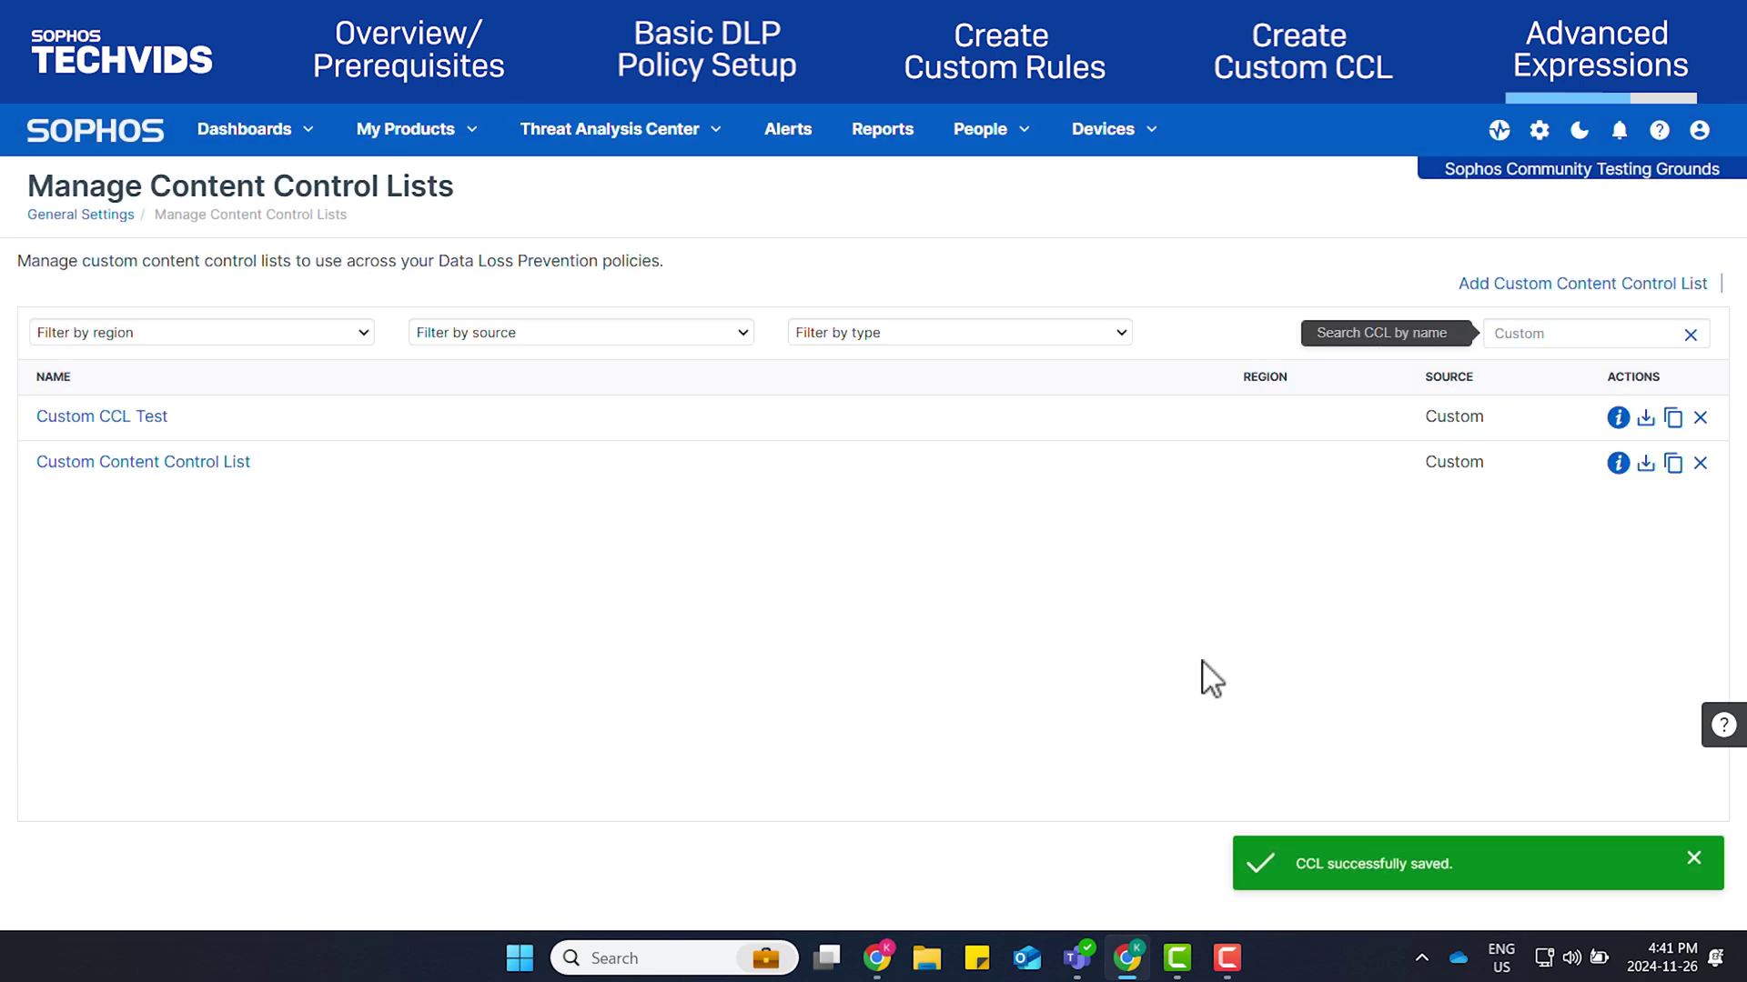
Clear the list name filter and open the New DLP Test endpoint policy
{"action": "left_click", "coordinate": [1690, 335]}
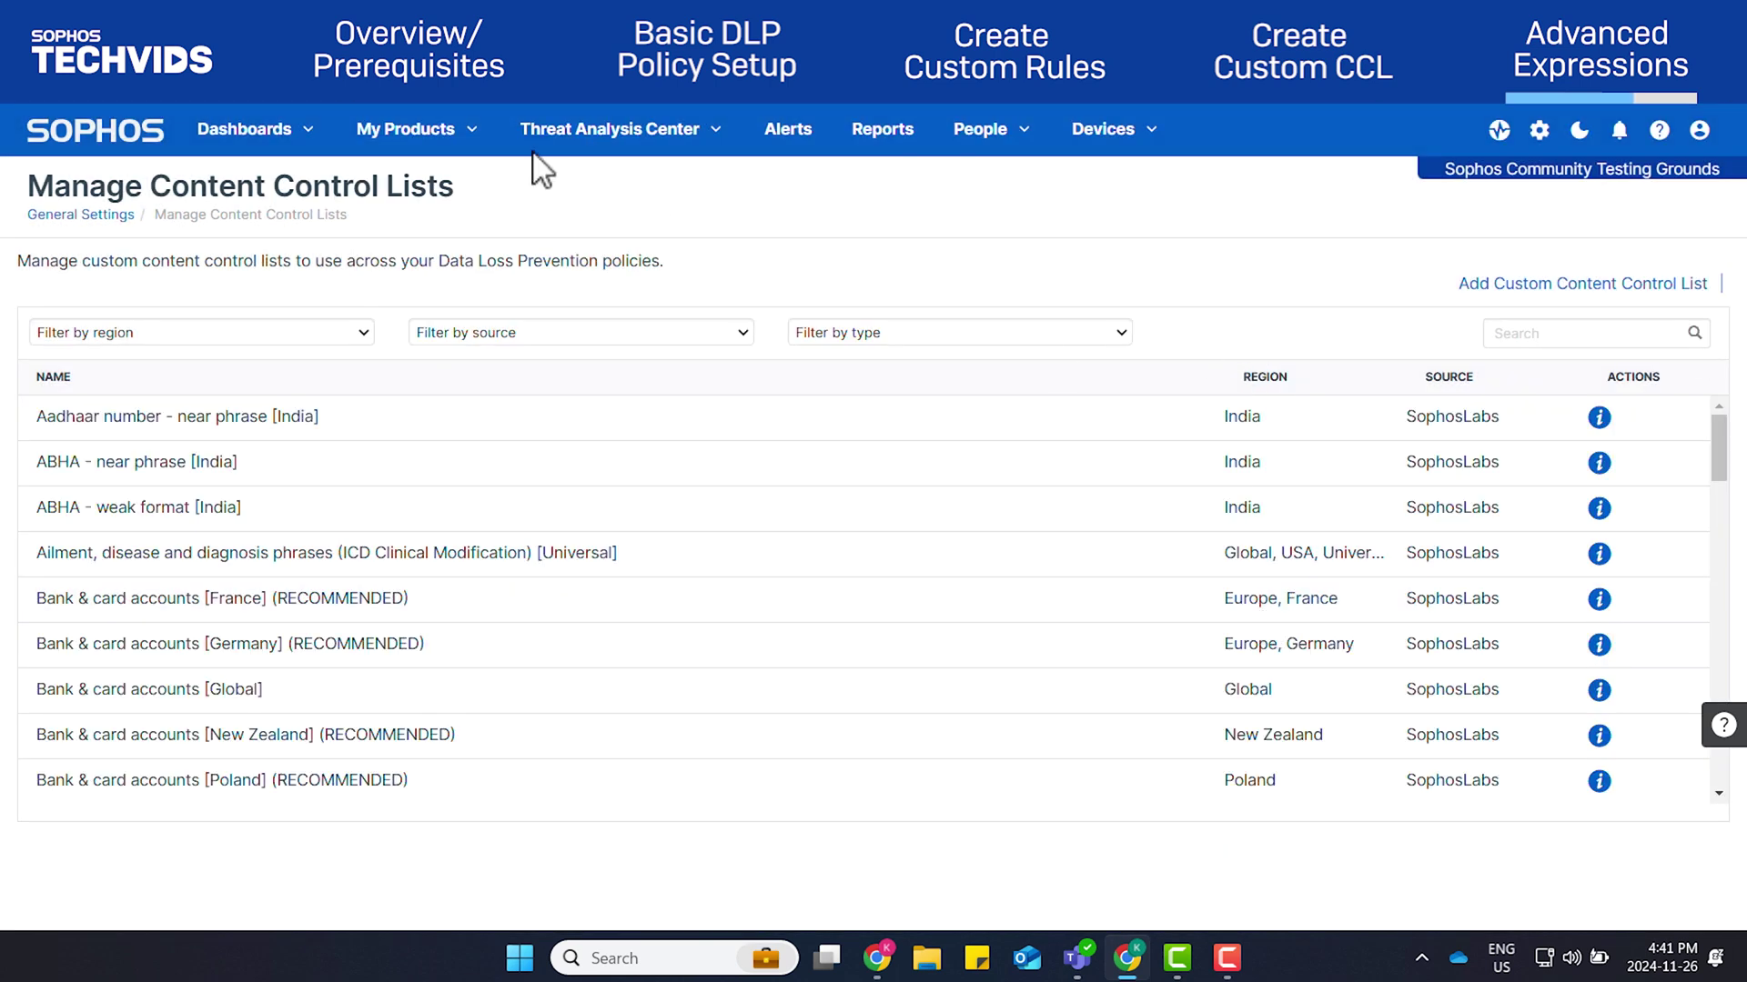
{"action": "left_click", "coordinate": [445, 141]}
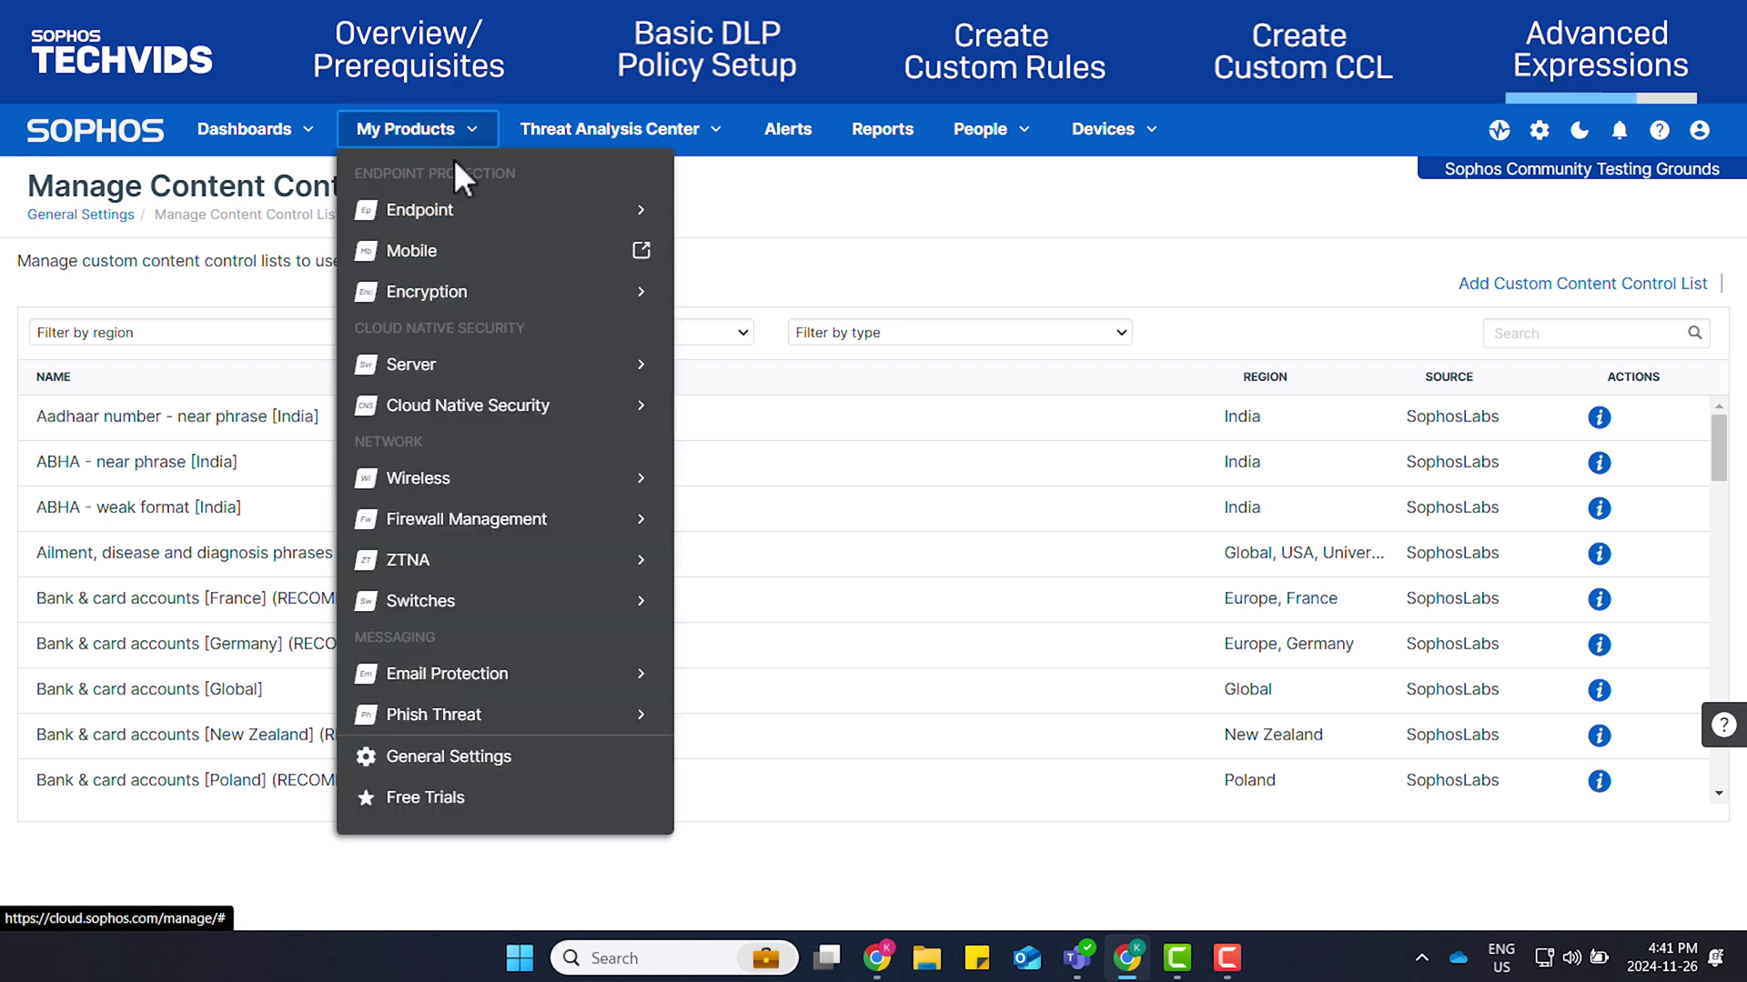
{"action": "mouse_move", "coordinate": [472, 219]}
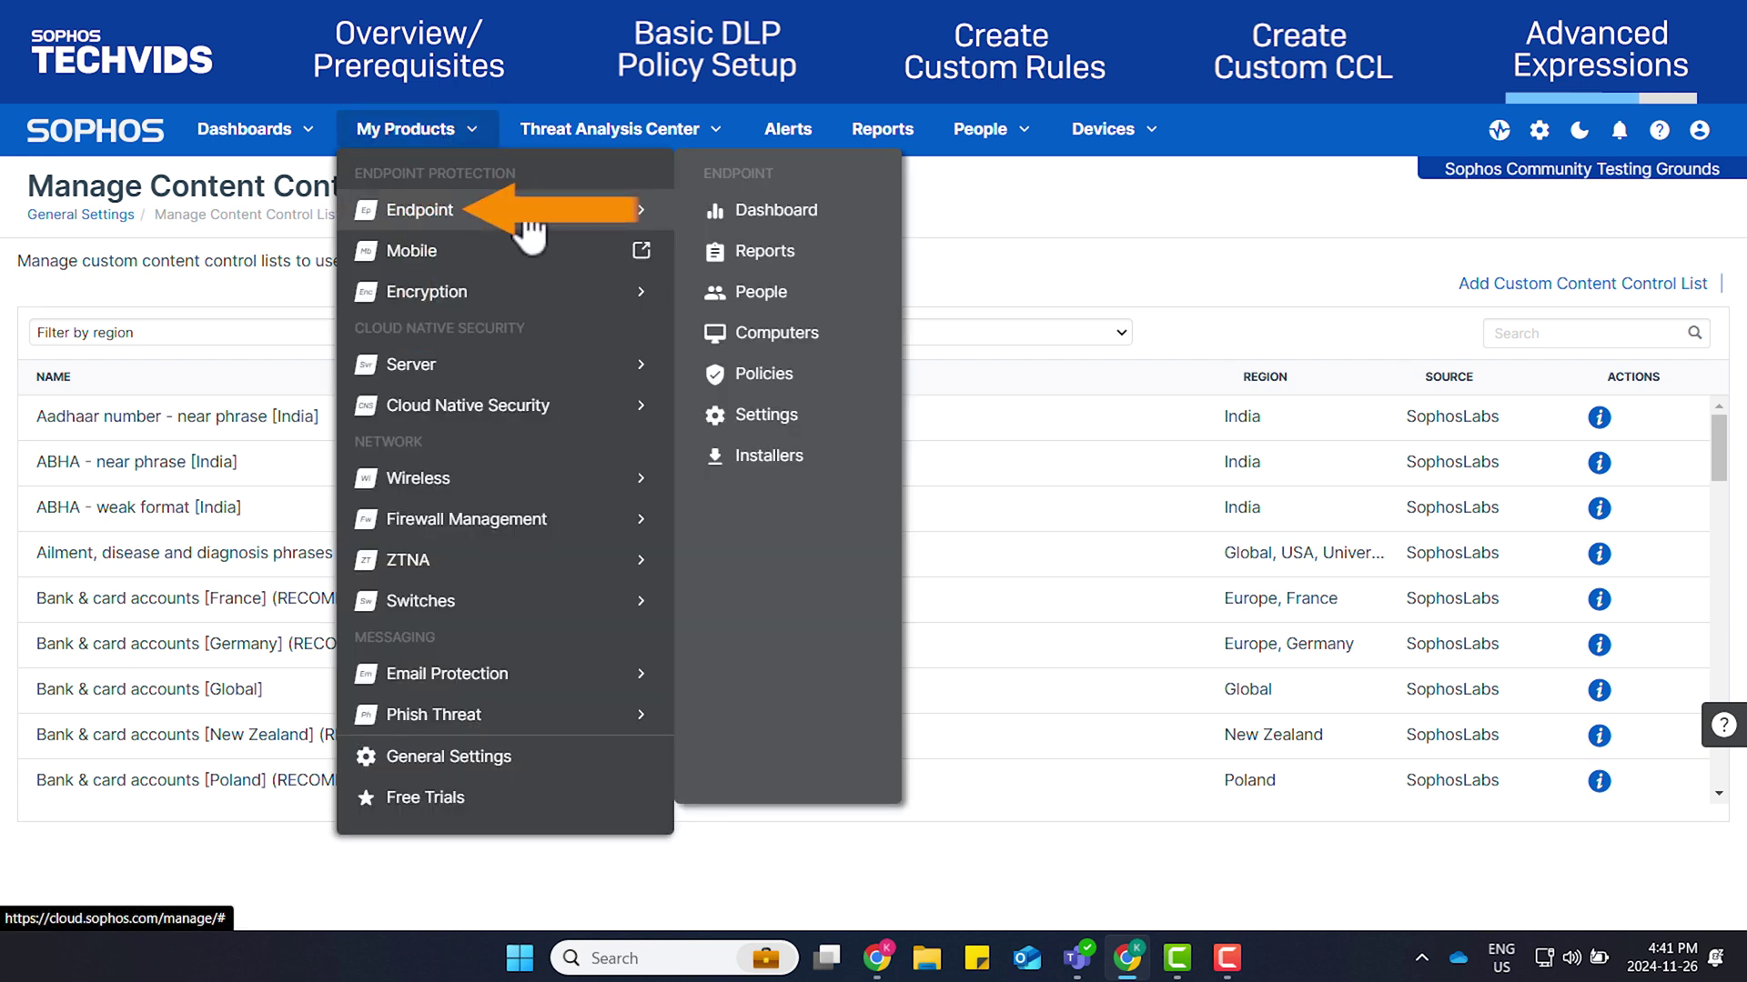
{"action": "left_click", "coordinate": [767, 392]}
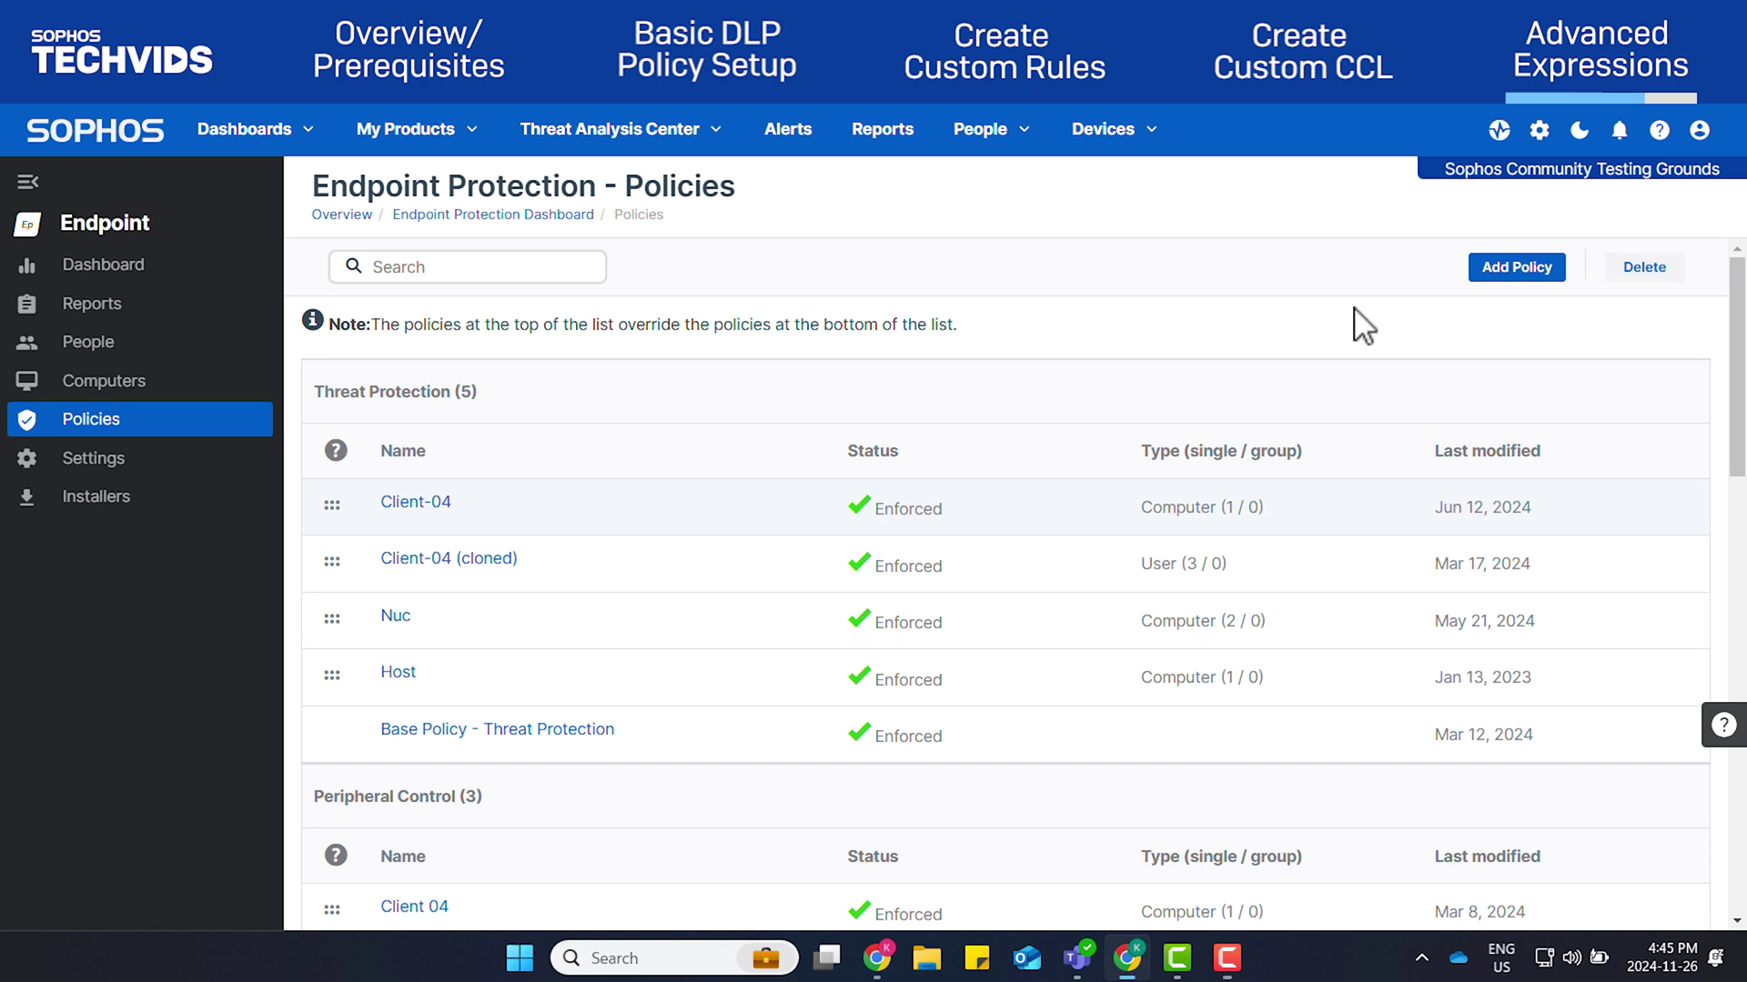
{"action": "scroll", "coordinate": [1369, 328], "scroll_direction": "down", "scroll_amount": 10}
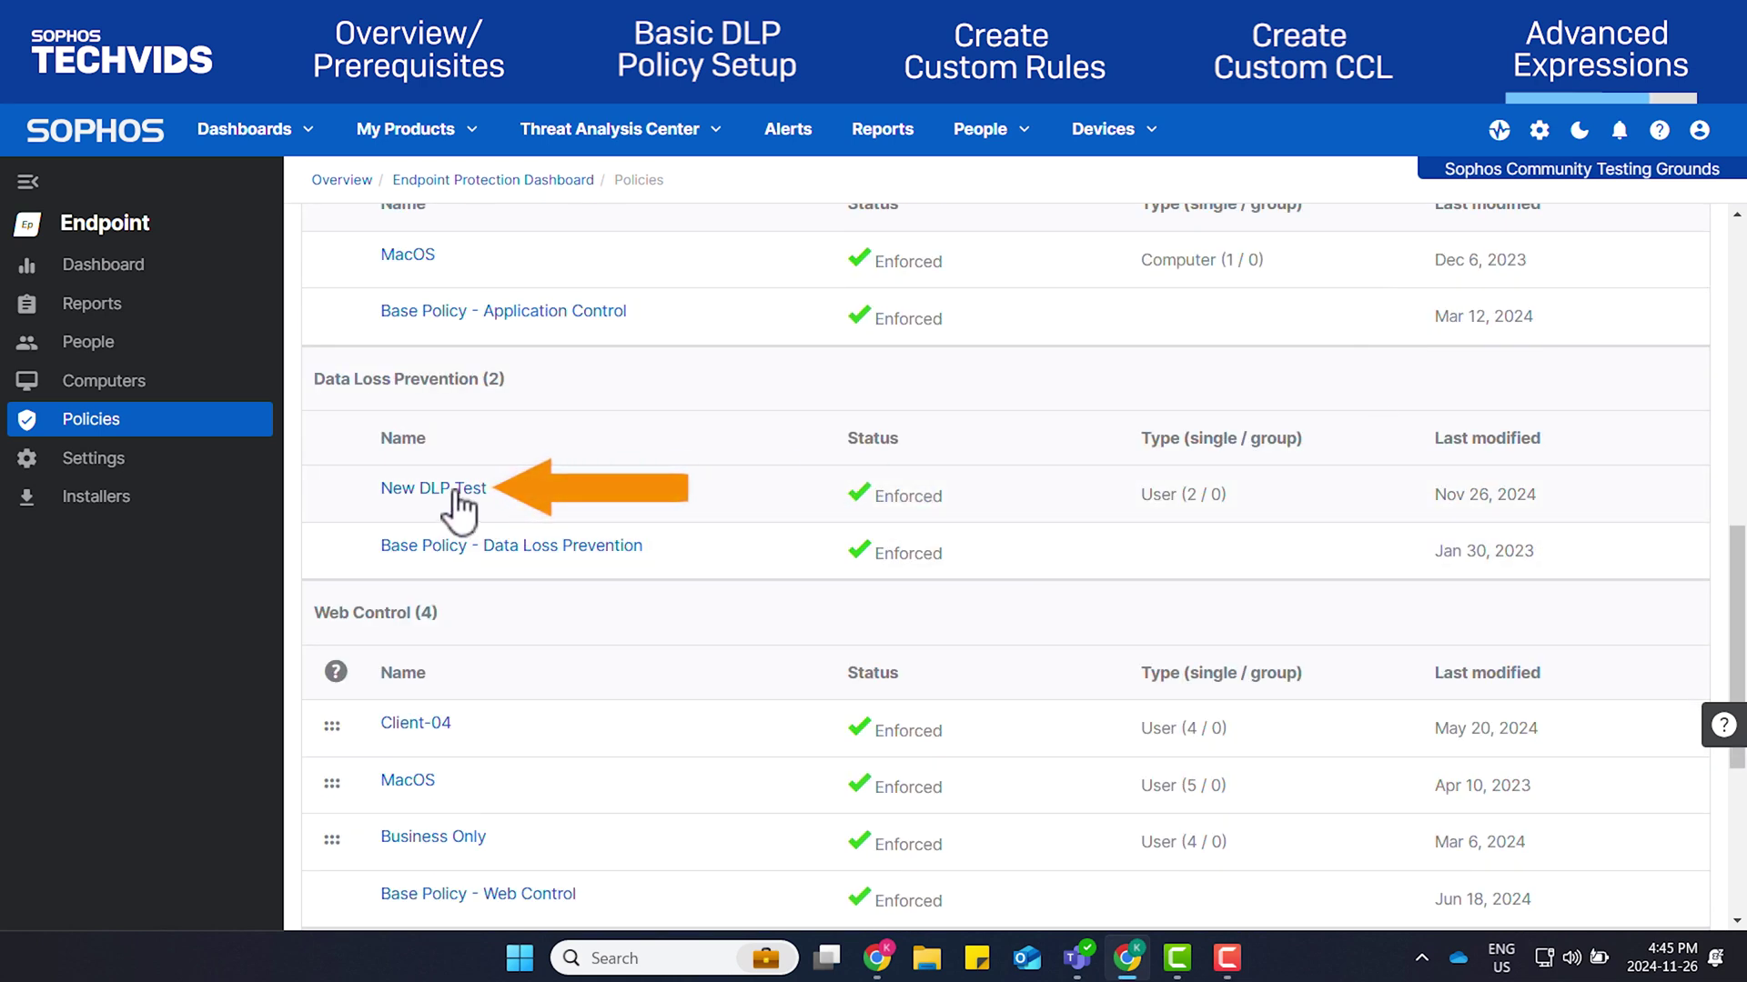
{"action": "left_click", "coordinate": [458, 494]}
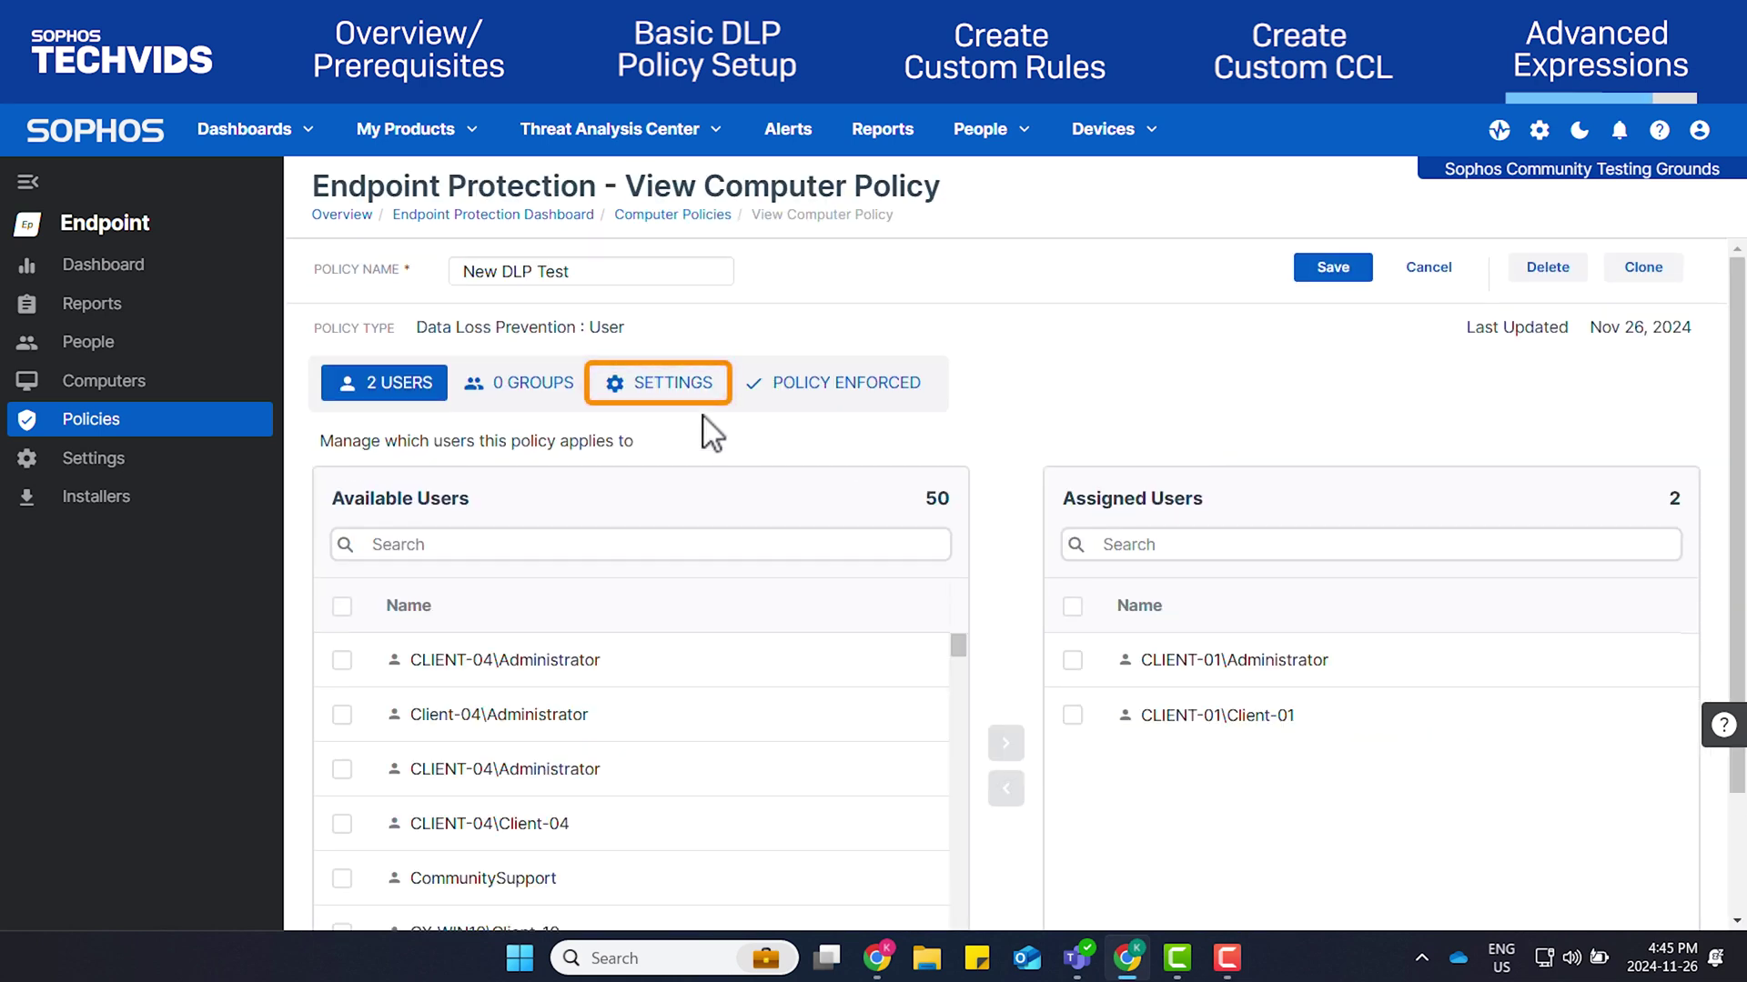
Open Content Rule Test from the policy settings and continue to its rule configuration summary
{"action": "left_click", "coordinate": [724, 393]}
{"action": "scroll", "coordinate": [1372, 401], "scroll_direction": "down", "scroll_amount": 2}
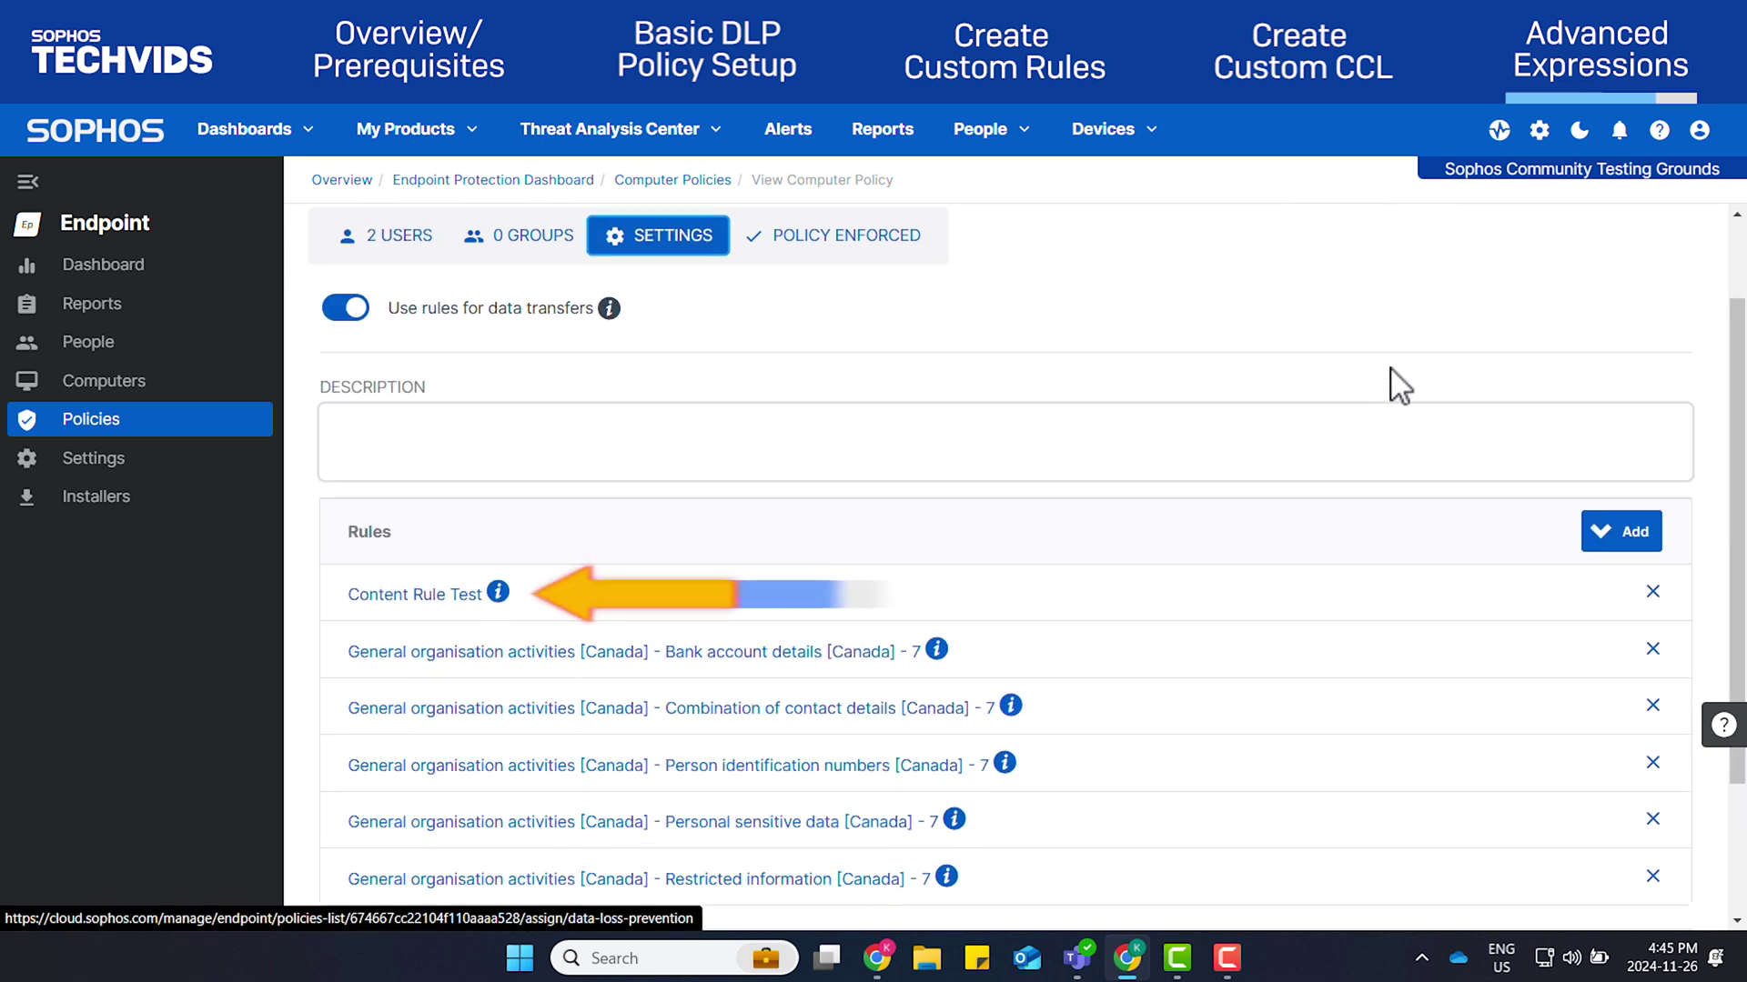
{"action": "left_click", "coordinate": [427, 597]}
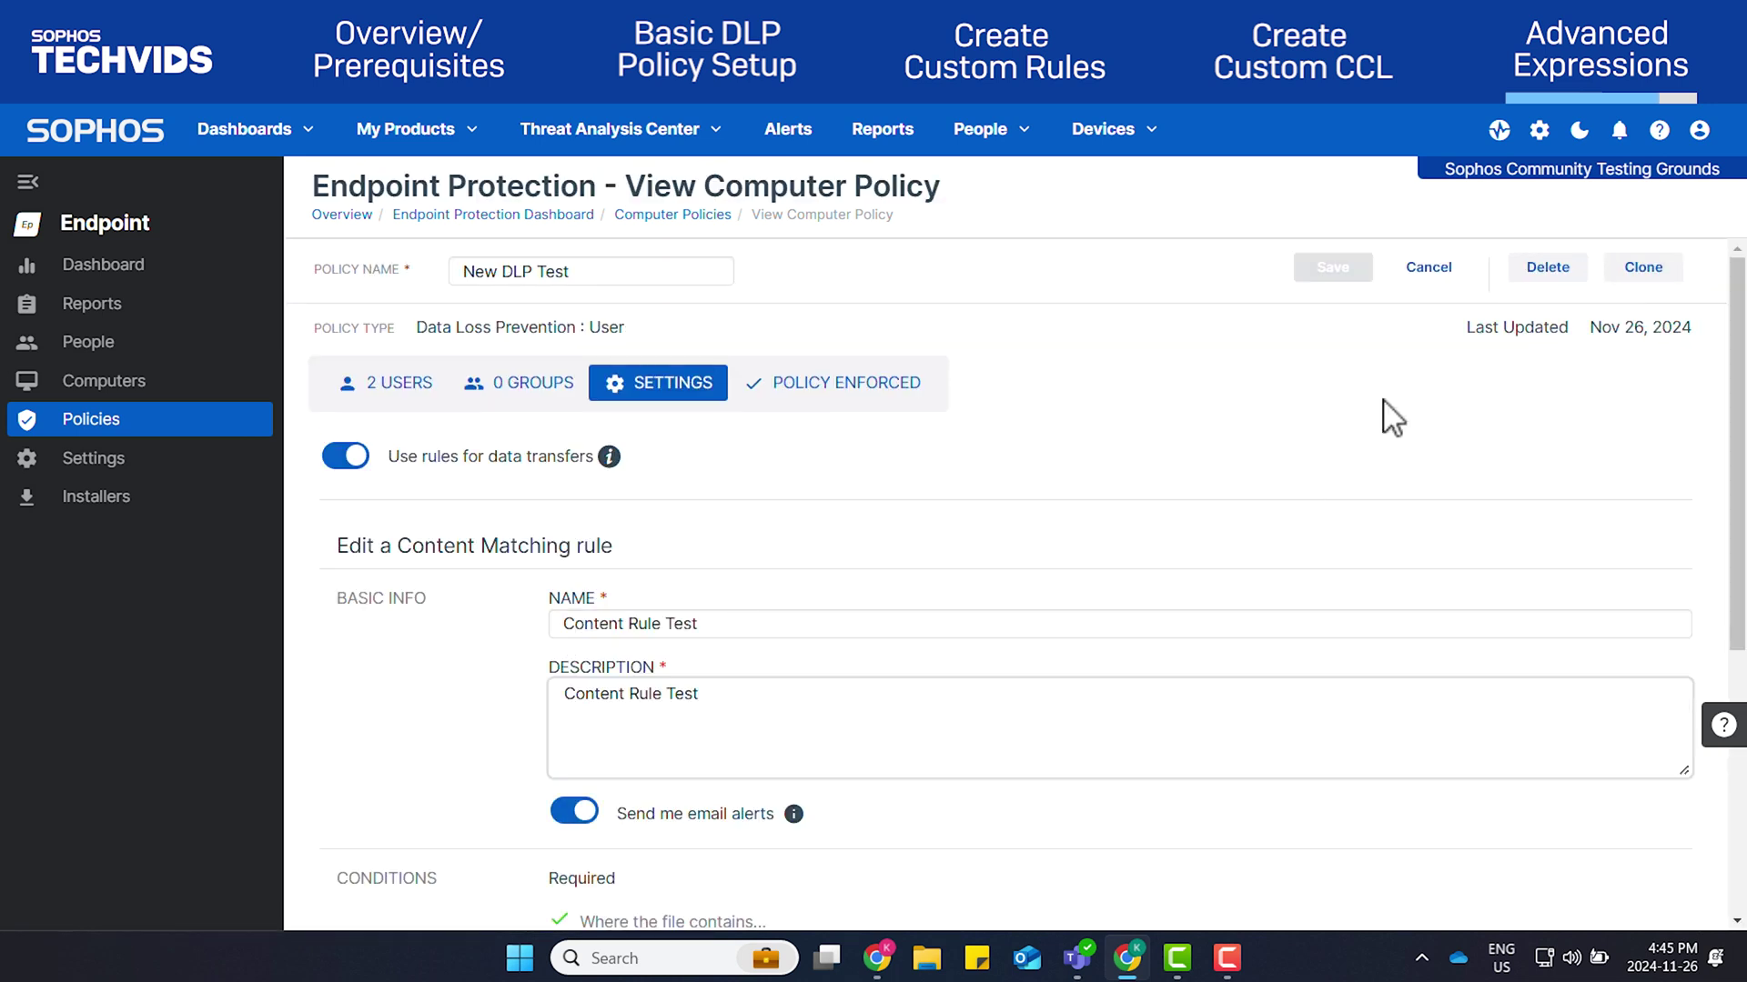
{"action": "scroll", "coordinate": [1392, 414], "scroll_direction": "down", "scroll_amount": 5}
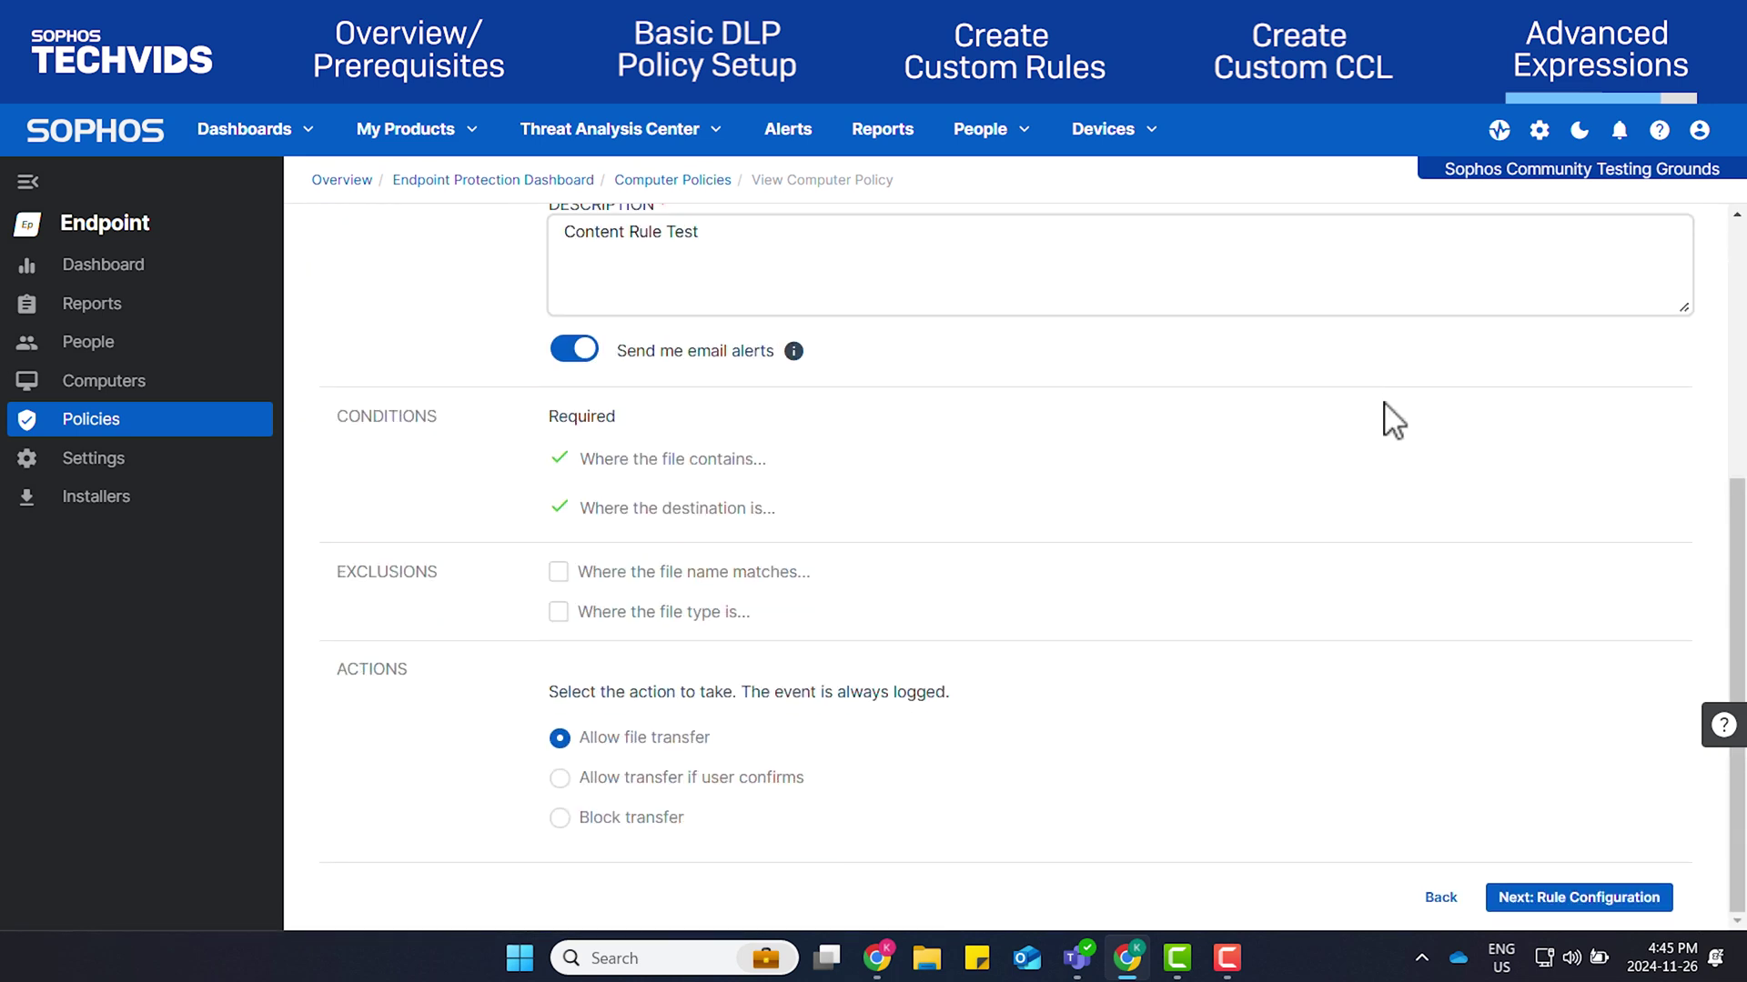
{"action": "left_click", "coordinate": [1583, 899]}
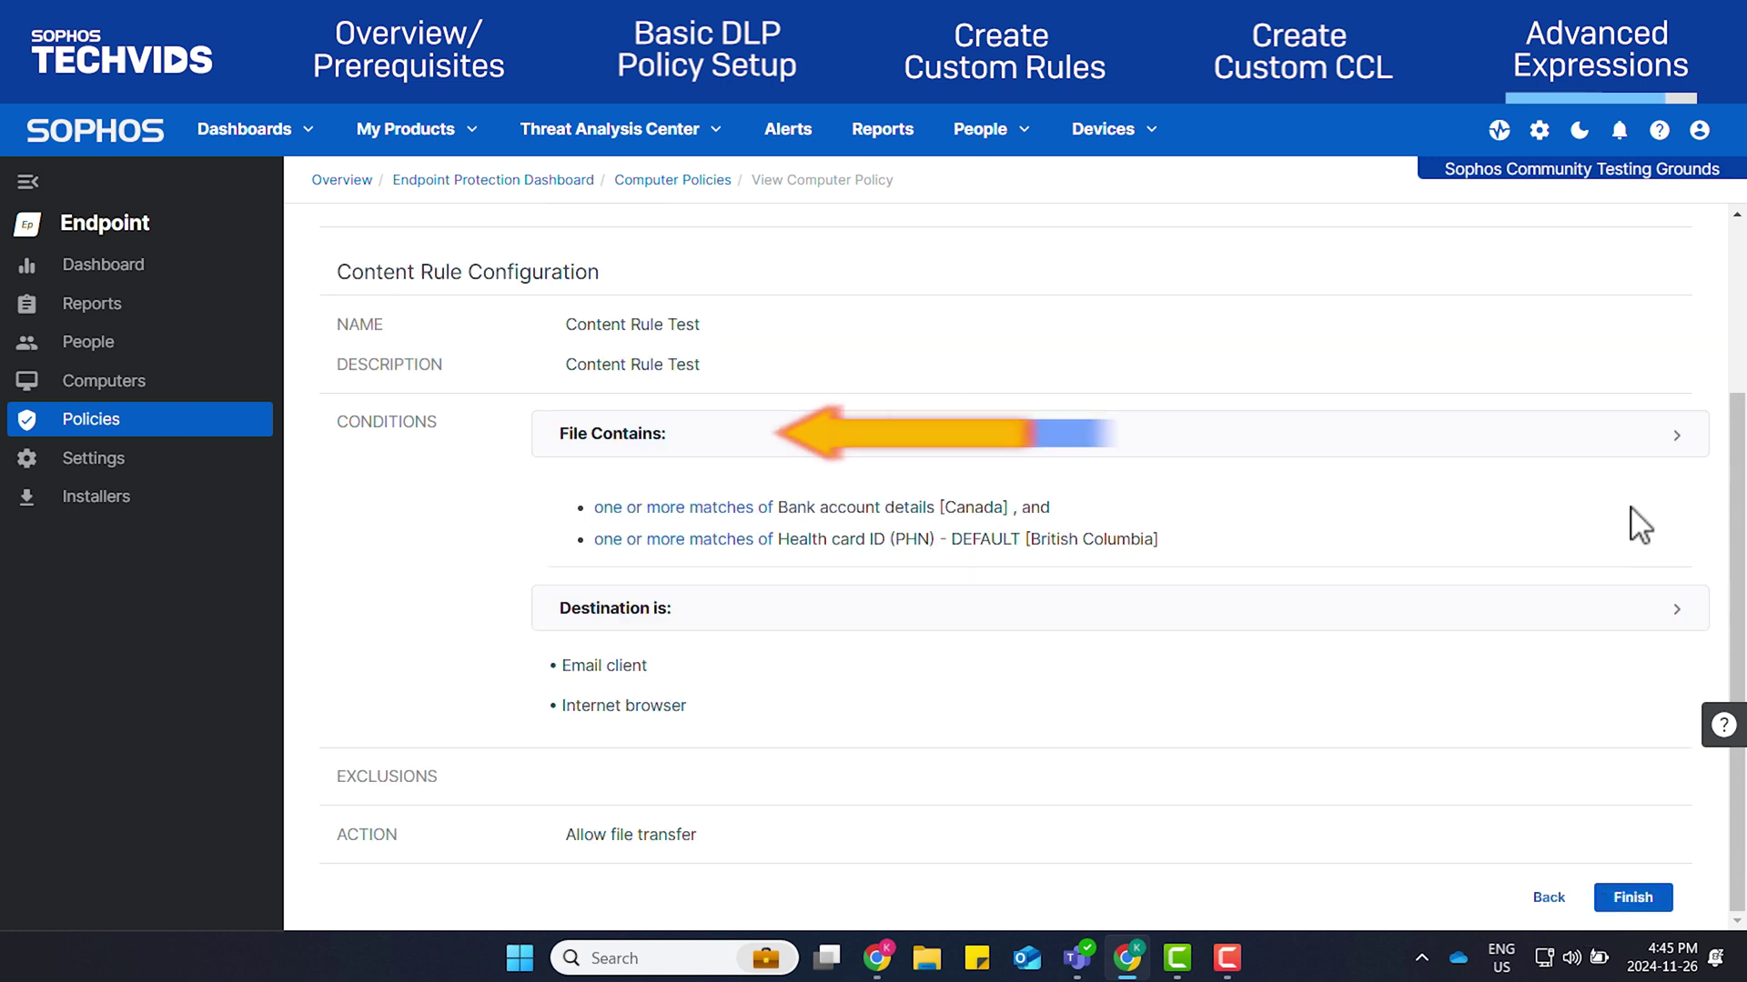
Check Custom CCL Test under File Contains and expand the Destination is conditions
{"action": "left_click", "coordinate": [1635, 453]}
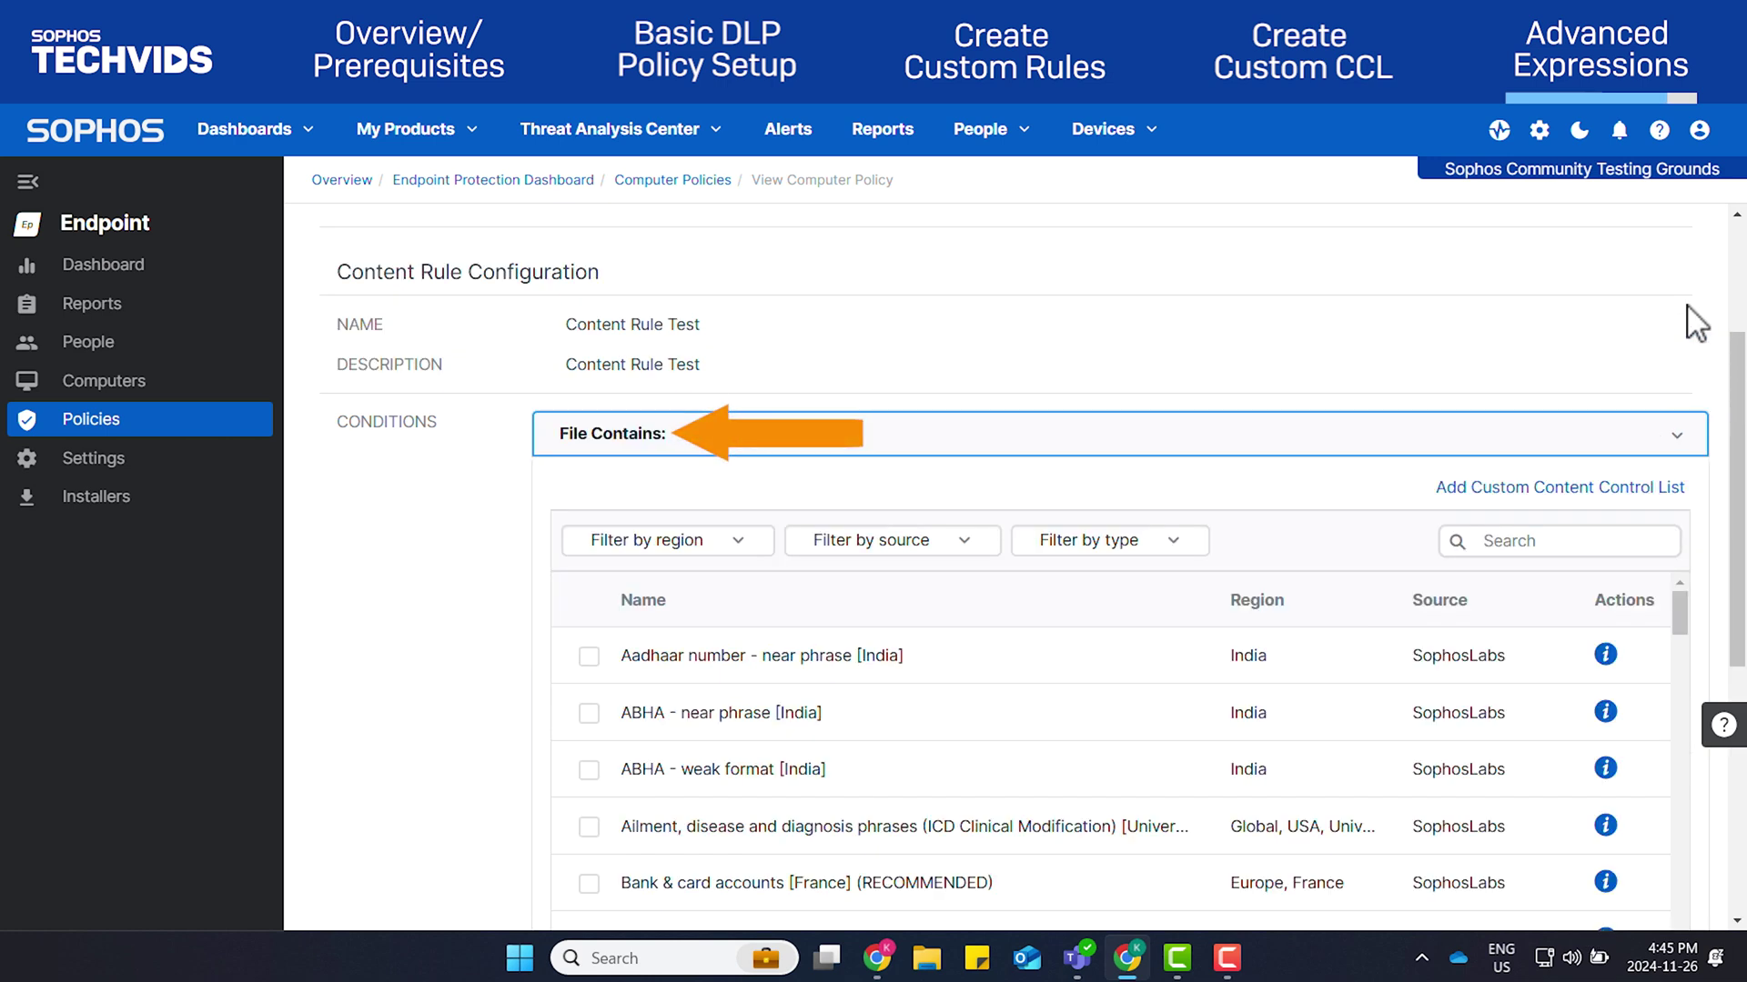
{"action": "left_click", "coordinate": [1569, 544]}
{"action": "type", "text": "Custom"}
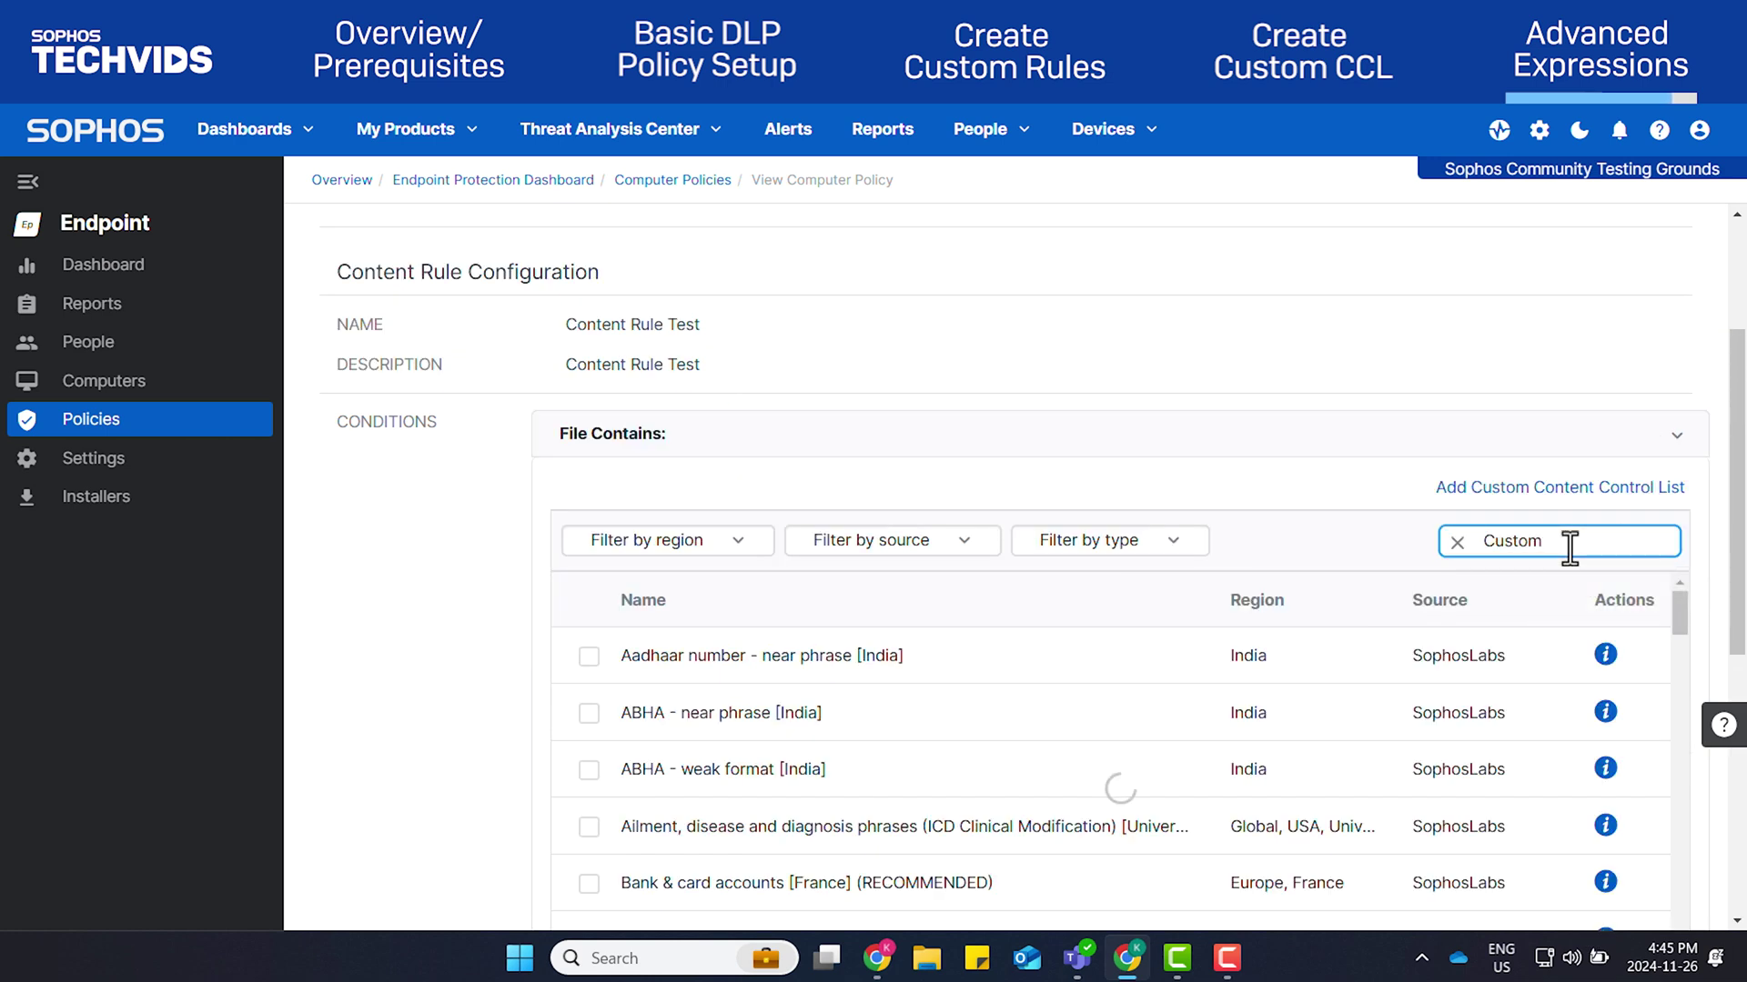
{"action": "left_click", "coordinate": [589, 663]}
{"action": "scroll", "coordinate": [1540, 386], "scroll_direction": "down", "scroll_amount": 7}
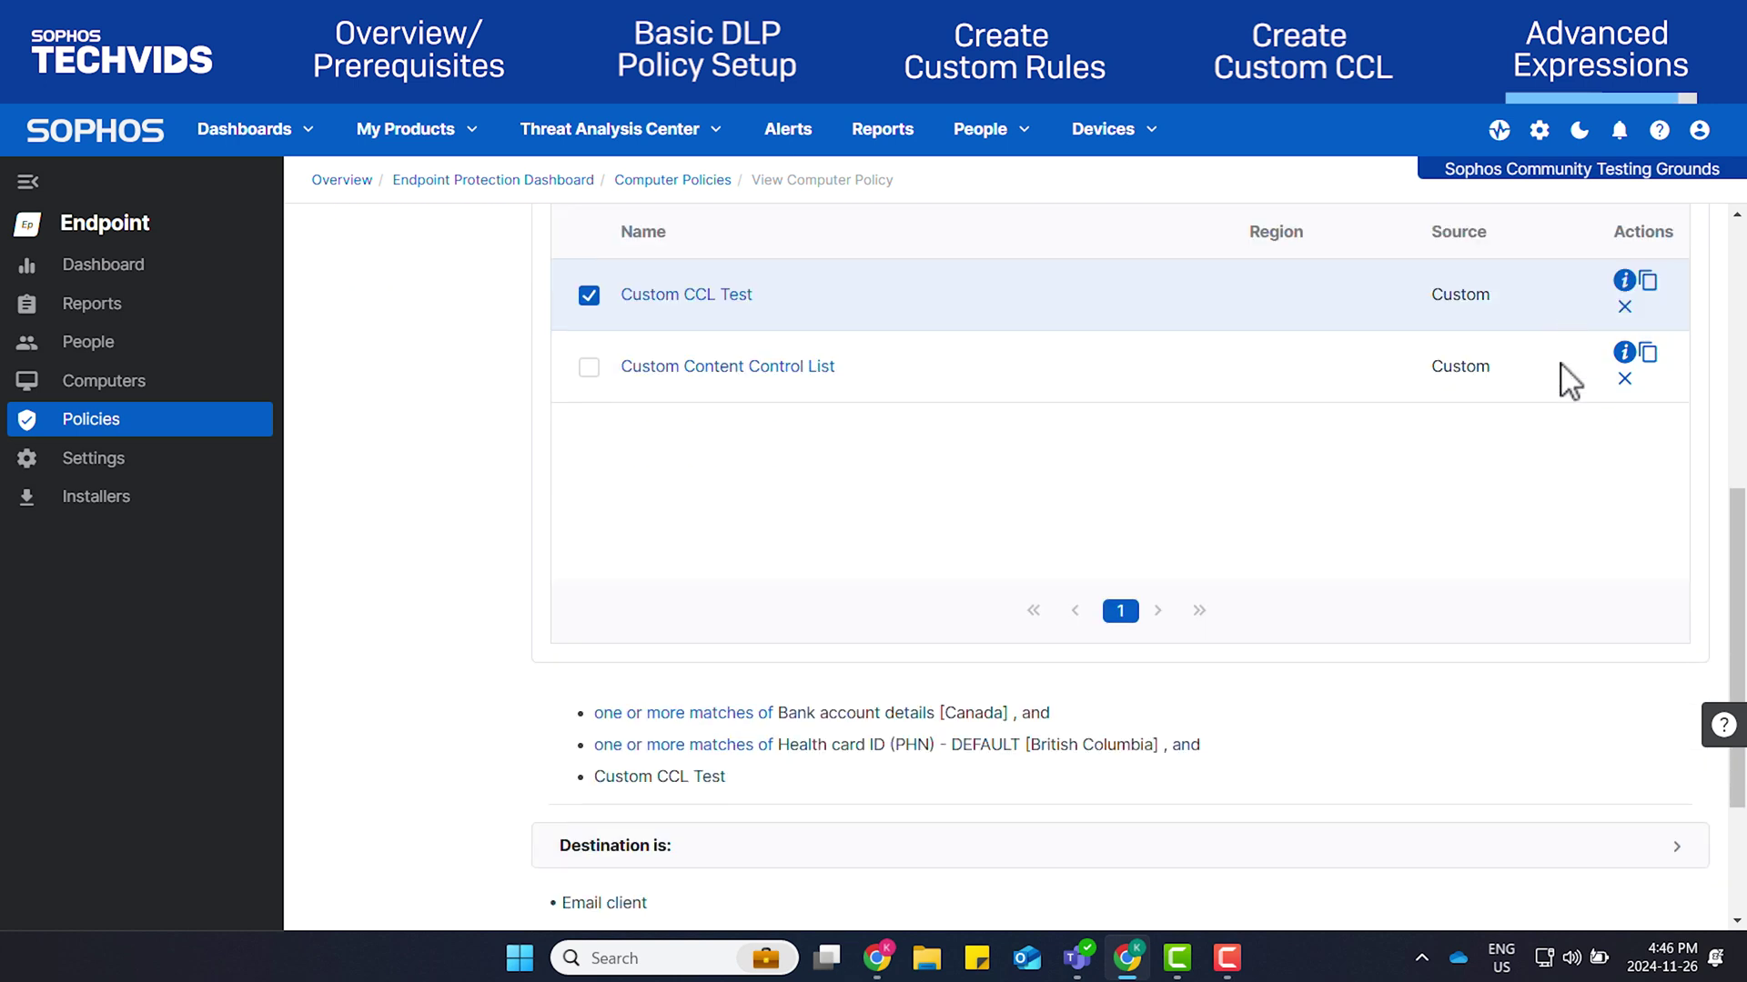
{"action": "left_click", "coordinate": [896, 618]}
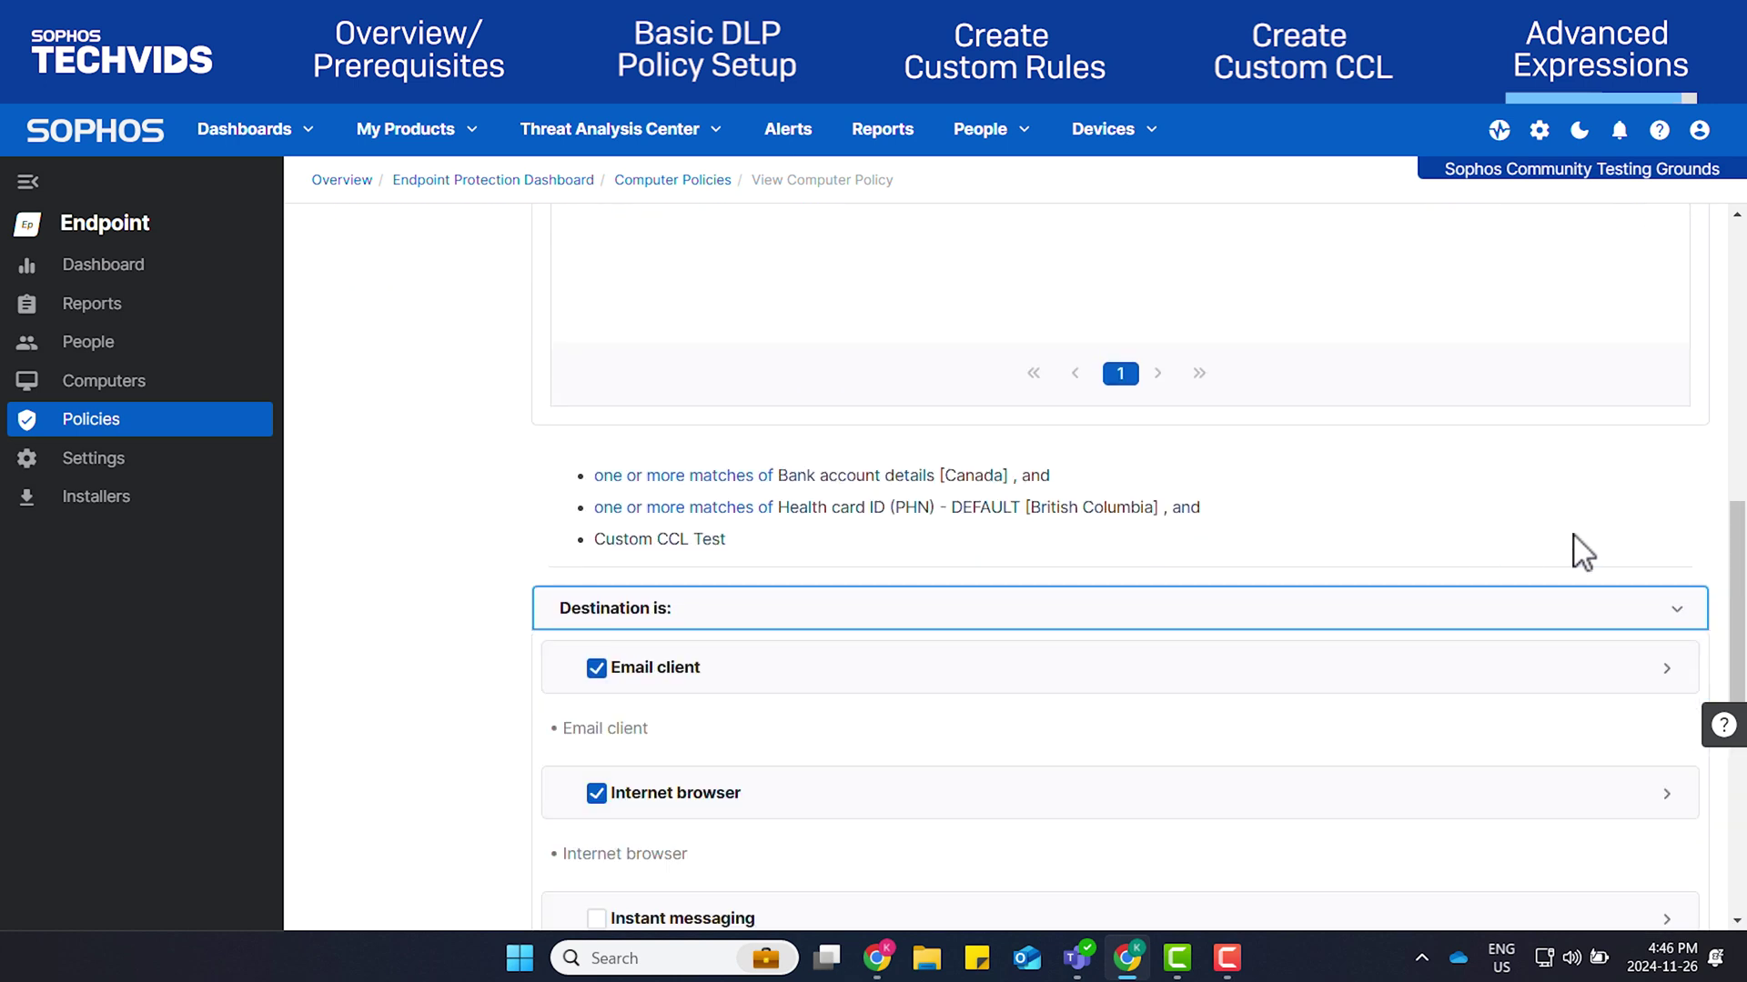
{"action": "scroll", "coordinate": [1605, 555], "scroll_direction": "down", "scroll_amount": 3}
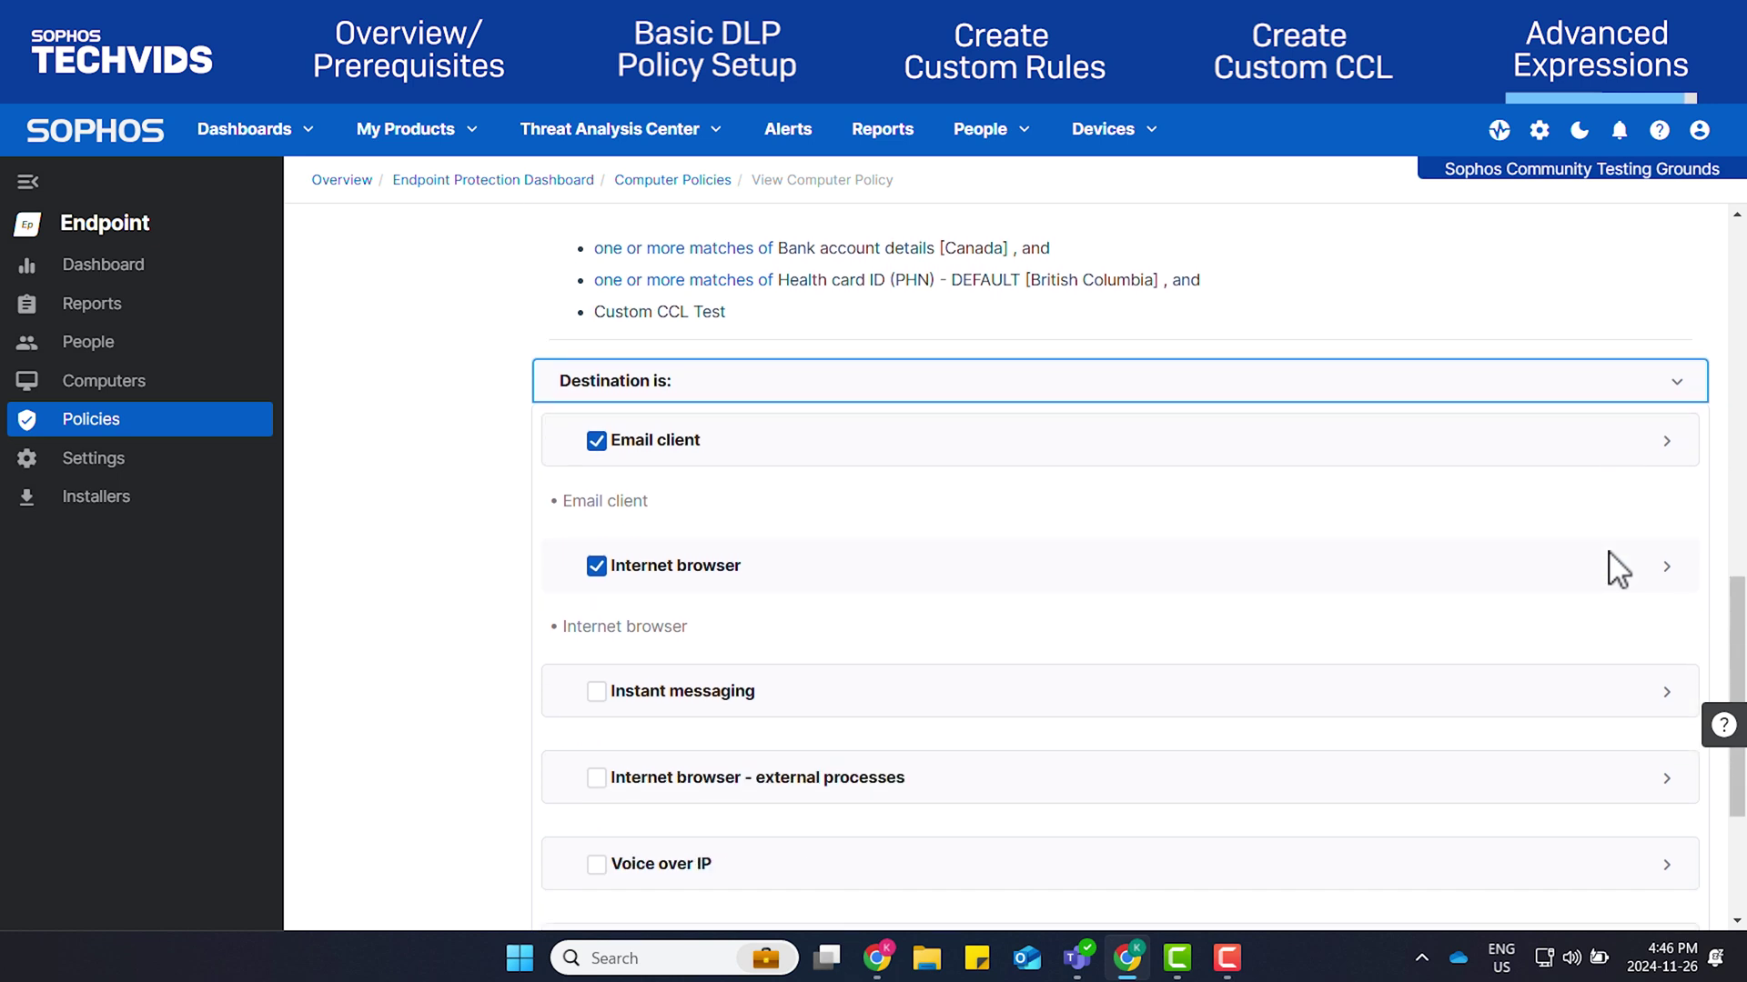
{"action": "scroll", "coordinate": [1608, 559], "scroll_direction": "down", "scroll_amount": 3}
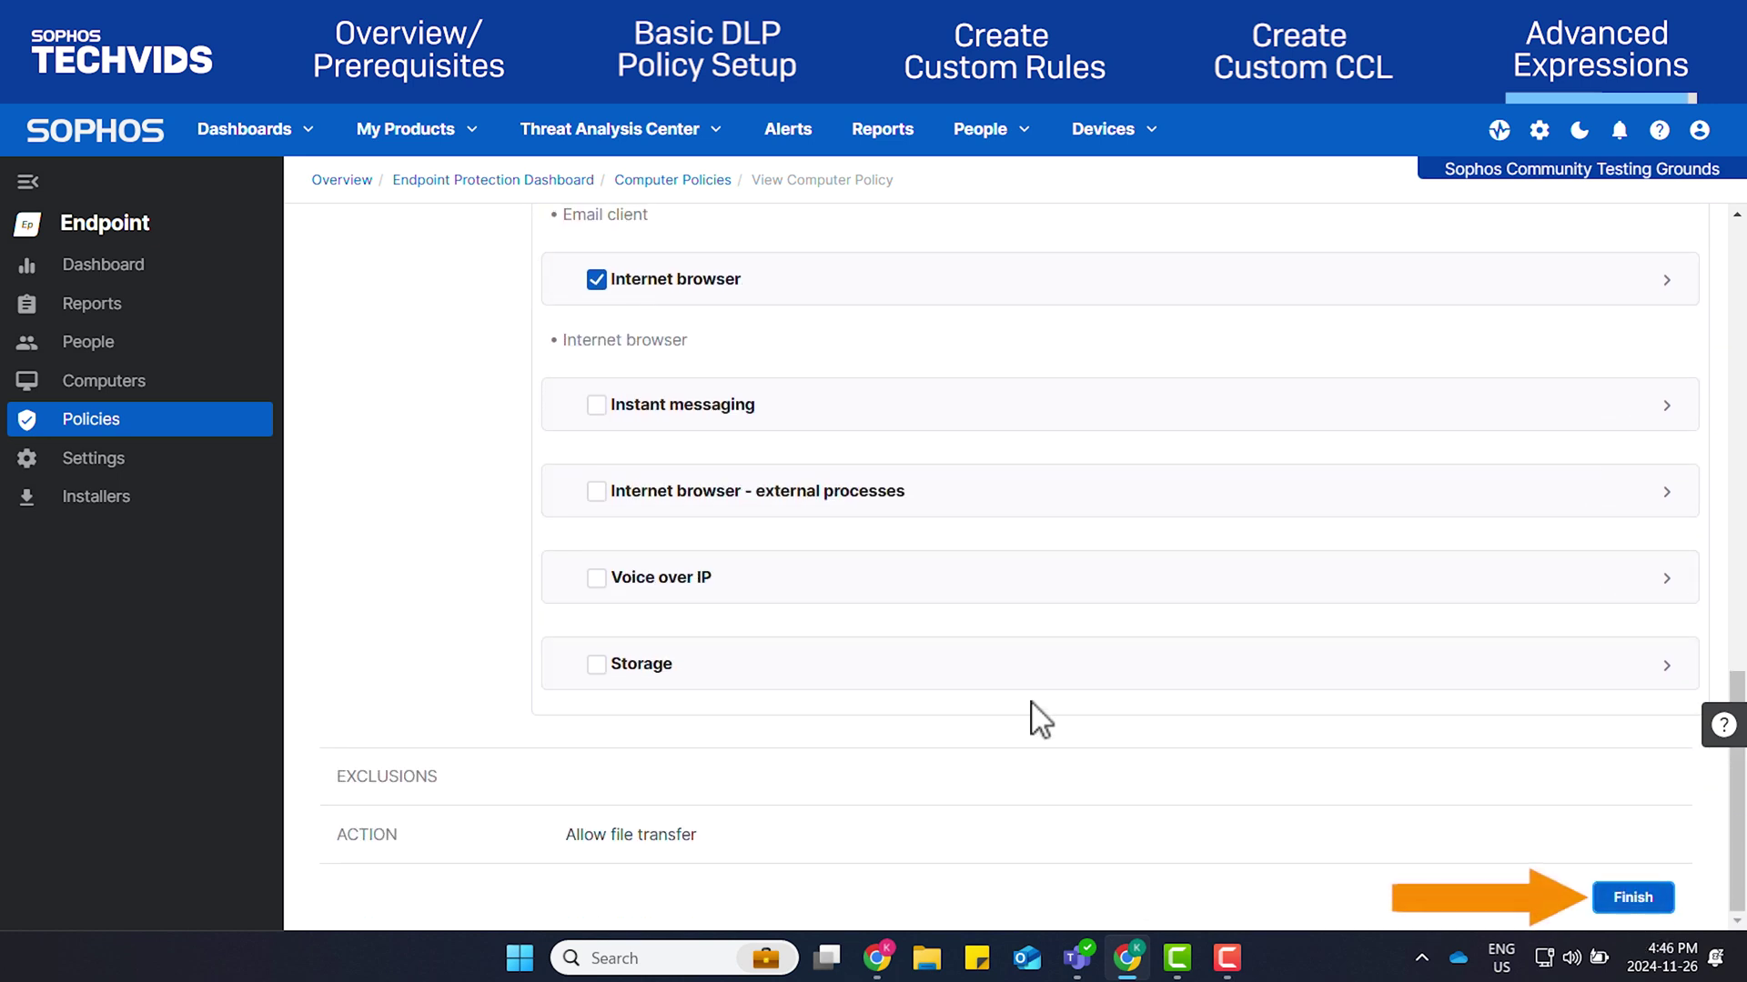